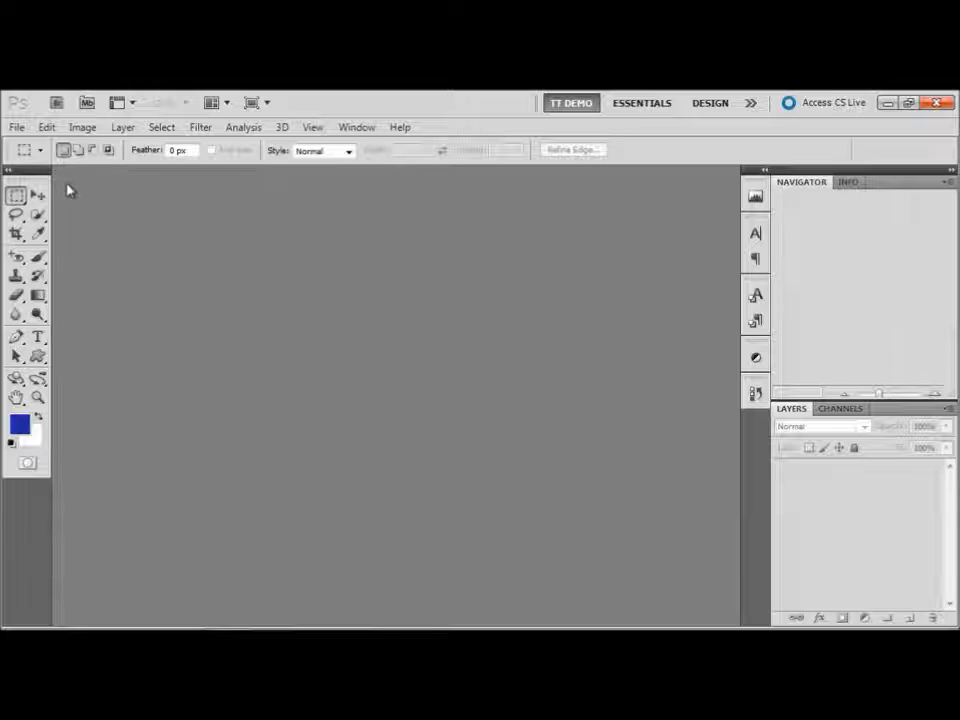
- Open the images grass01 and grass02 together from the Chapter 13 folder
key(ctrl+o)
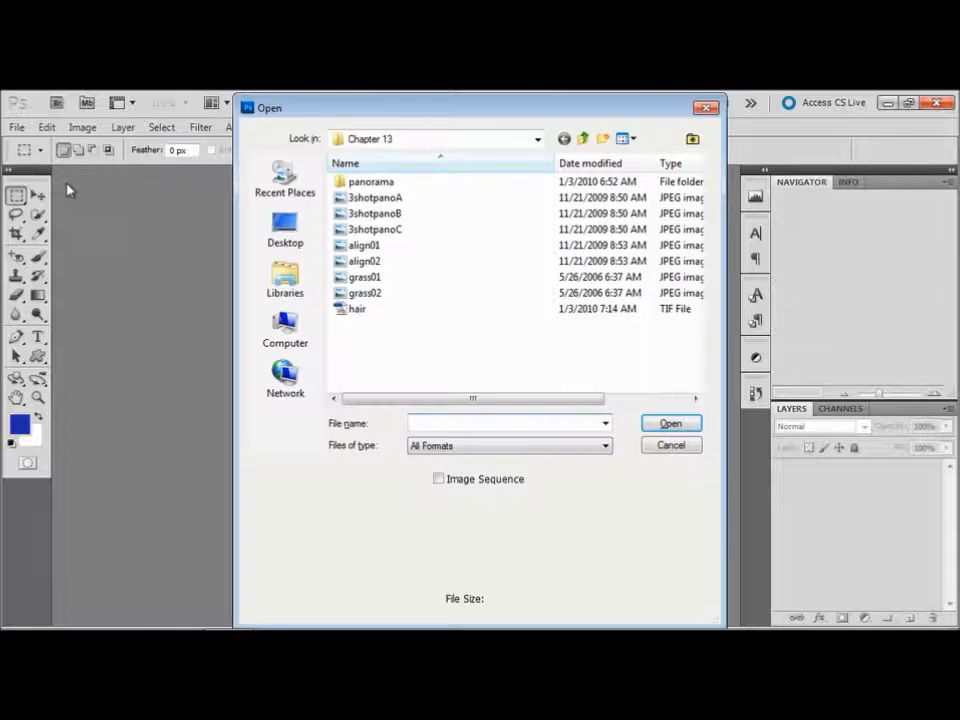
click(362, 281)
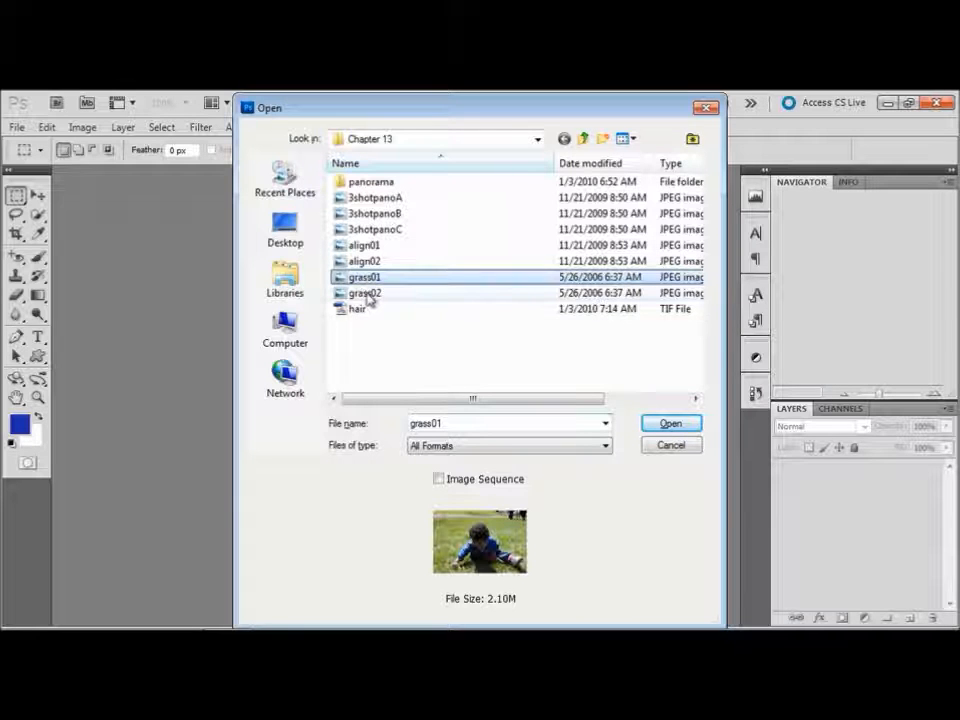
shift+click(364, 295)
key(Return)
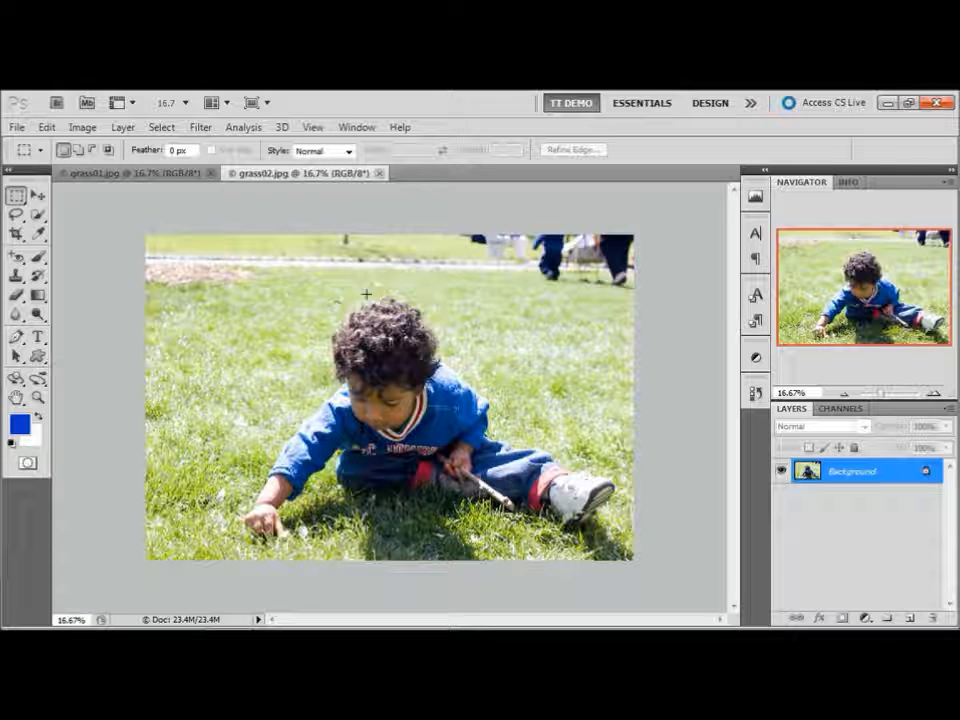
- Tile the grass01 and grass02 documents side by side and zoom both out to 12.5%
click(228, 106)
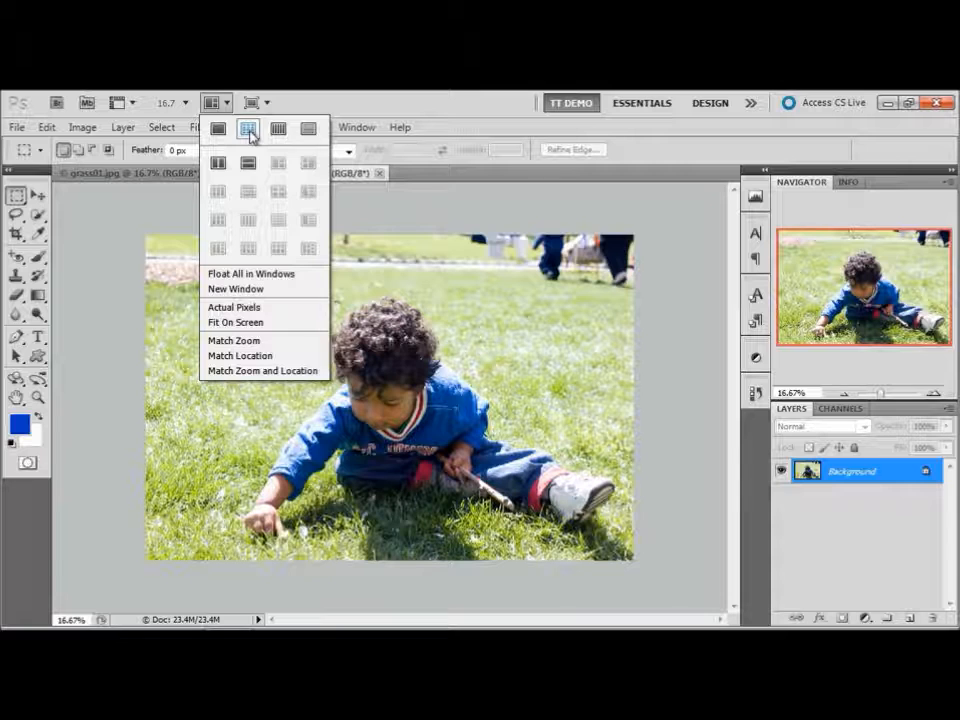
click(249, 131)
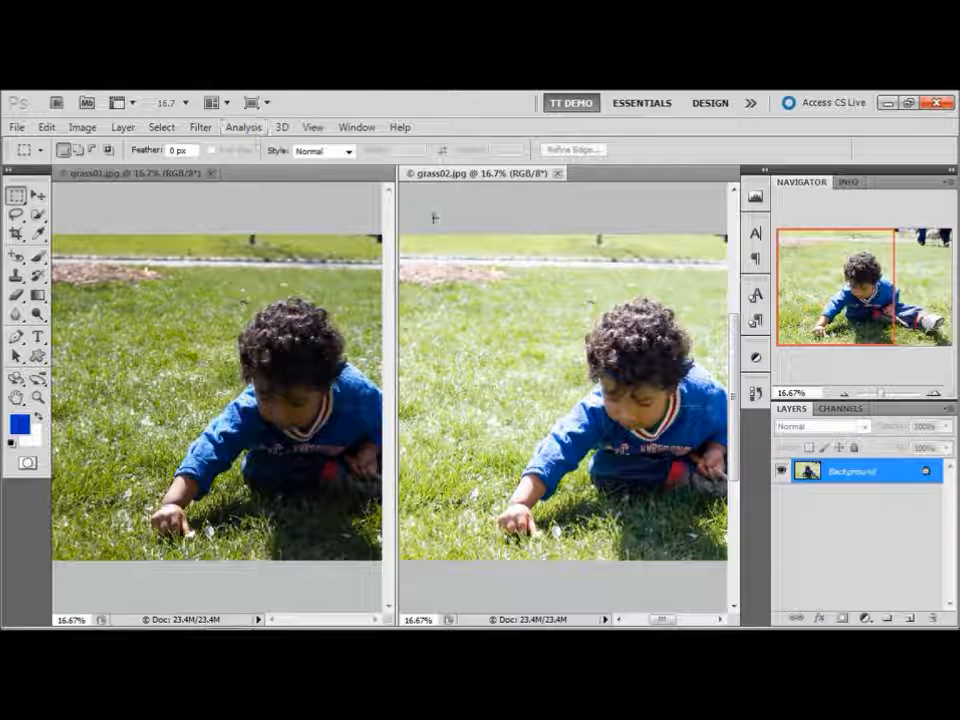
key(ctrl+minus)
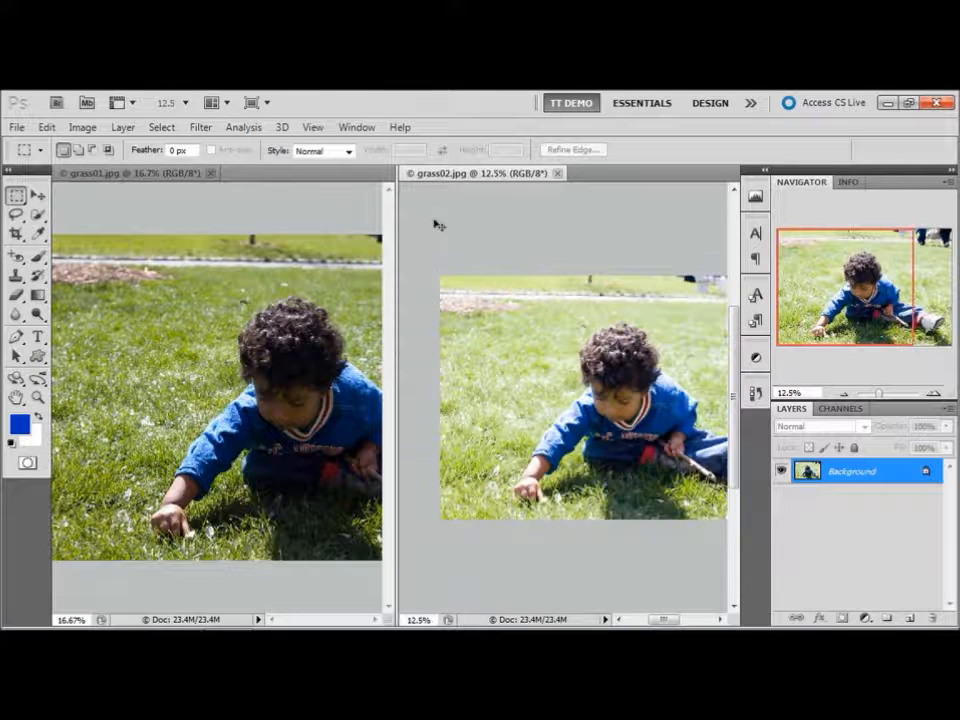
click(353, 236)
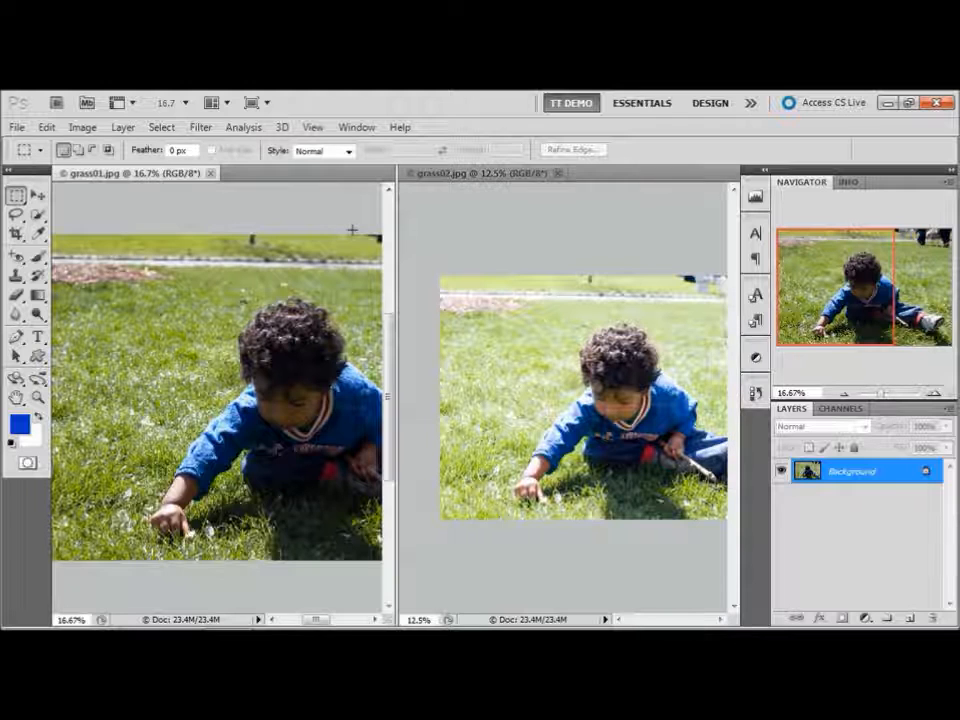
key(ctrl+minus)
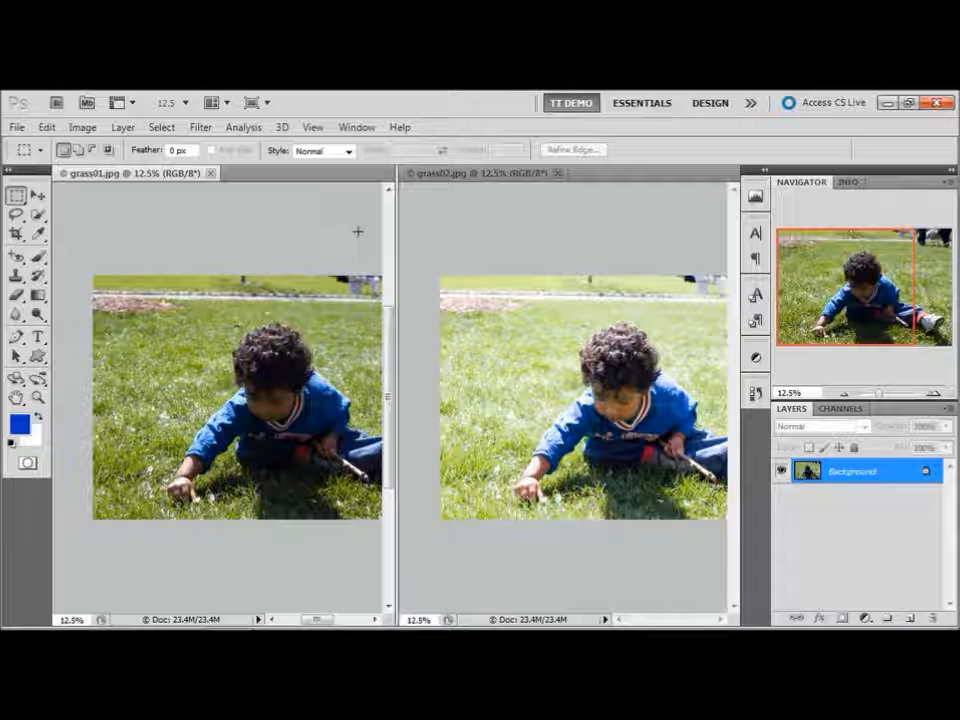
- Copy the grass02 image into grass01 as an aligned layer above the background, and close grass02
click(519, 319)
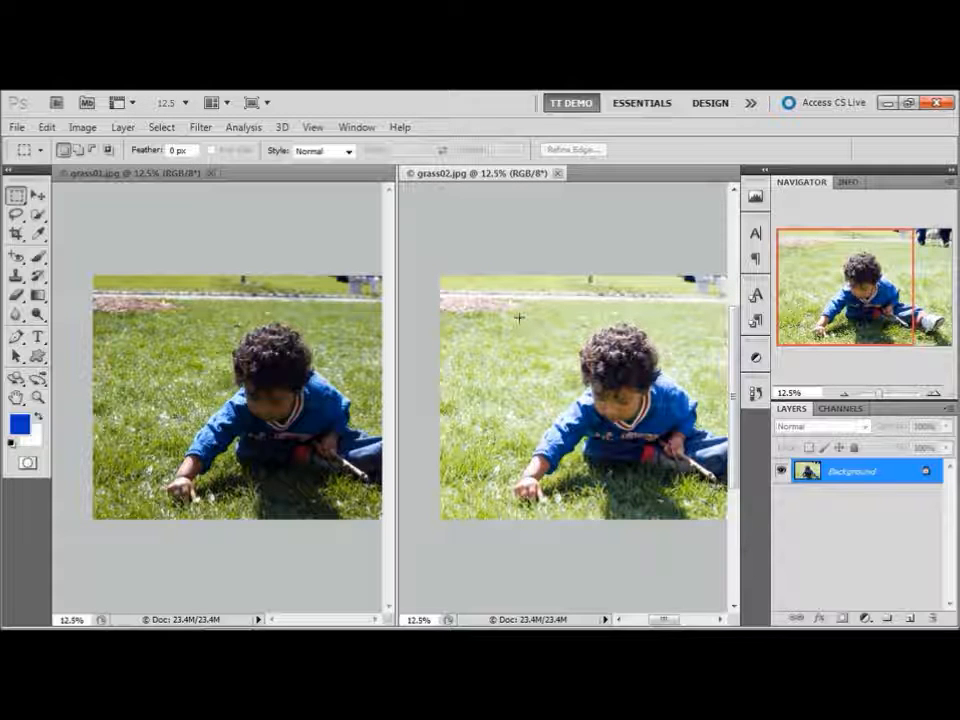
drag(426, 308, 307, 308)
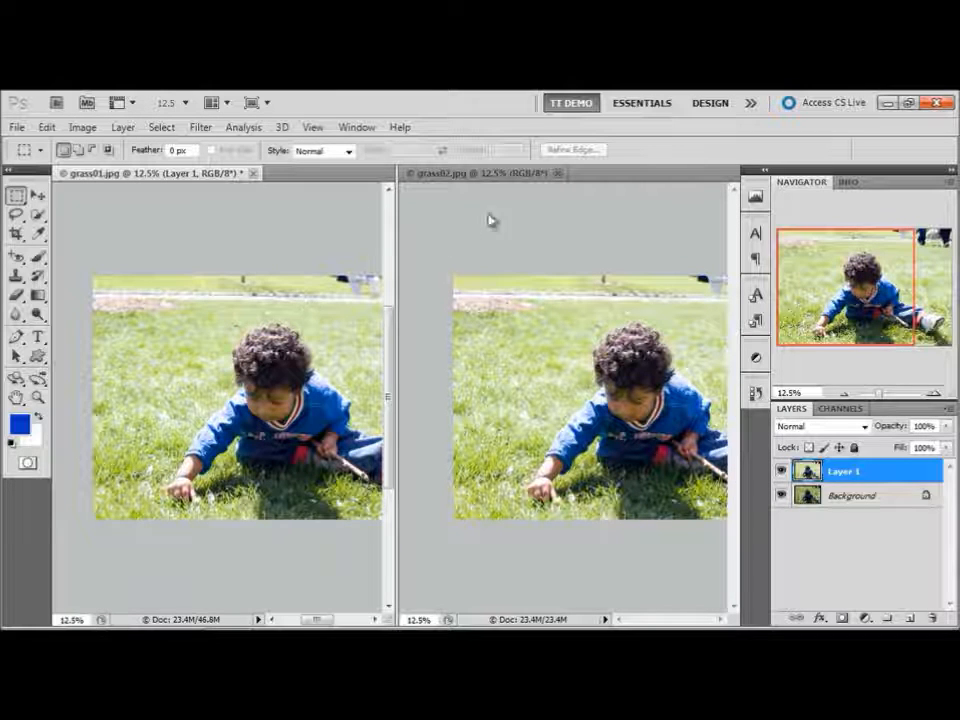
click(556, 174)
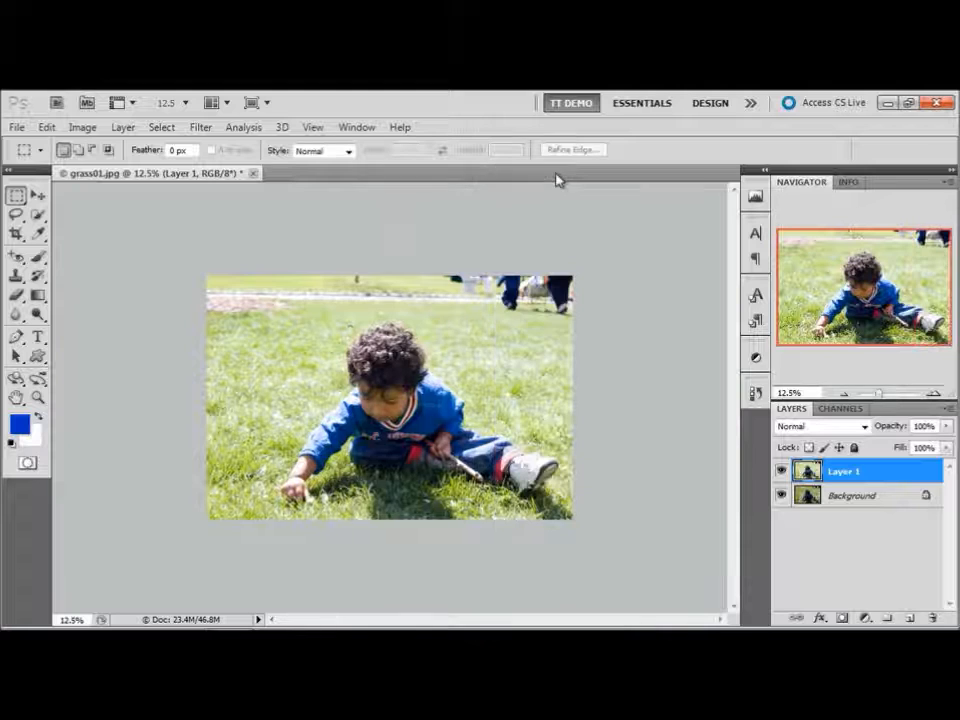
- Compare the two exposures by switching the upper layer's visibility off and on
click(782, 472)
click(782, 472)
click(782, 472)
click(782, 472)
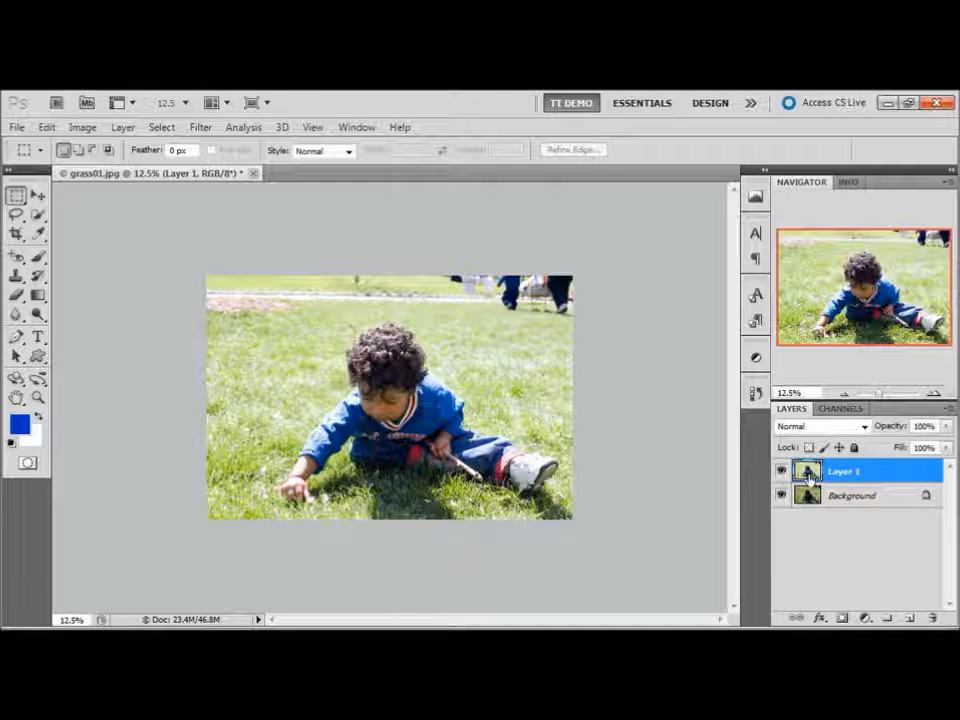
- Rename the background layer as dark and the upper layer as light, and compare them by toggling the light layer's visibility
double_click(853, 497)
text(dark)
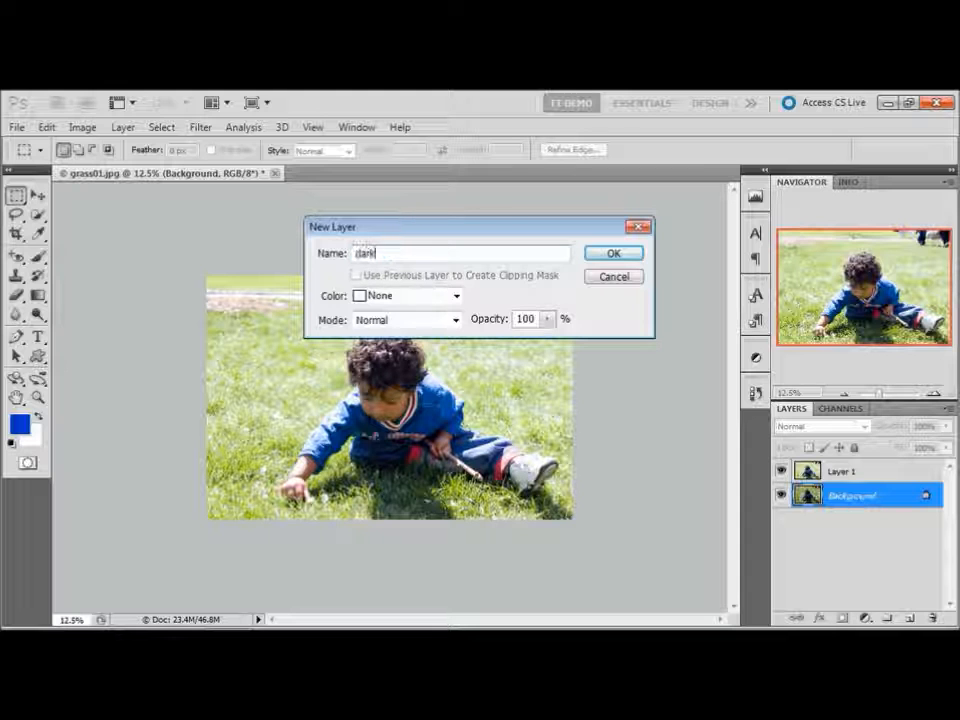
key(Return)
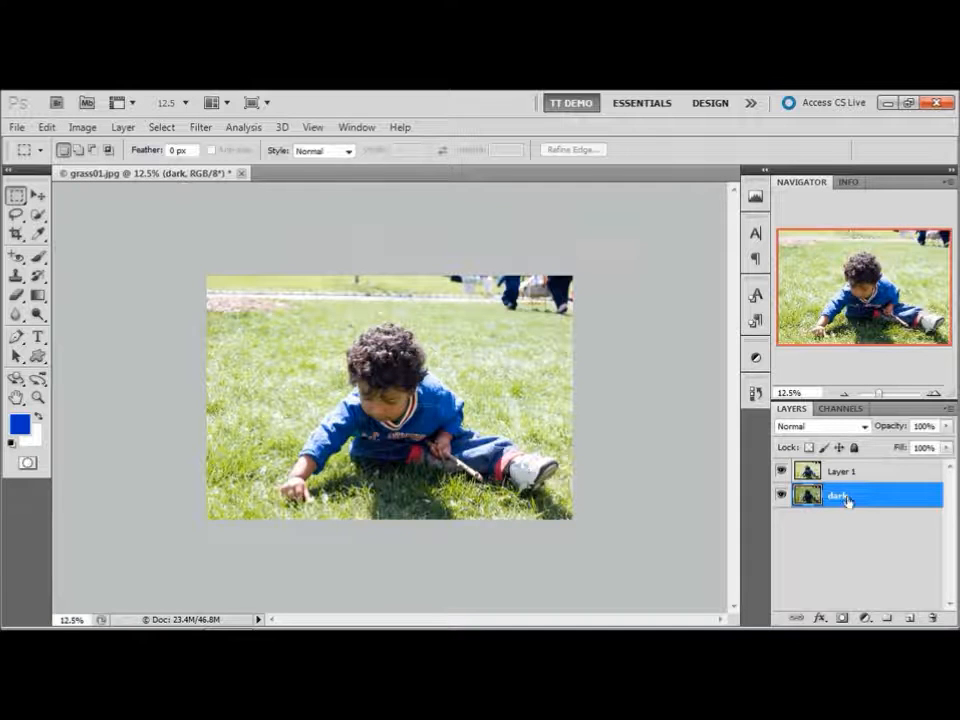
double_click(843, 471)
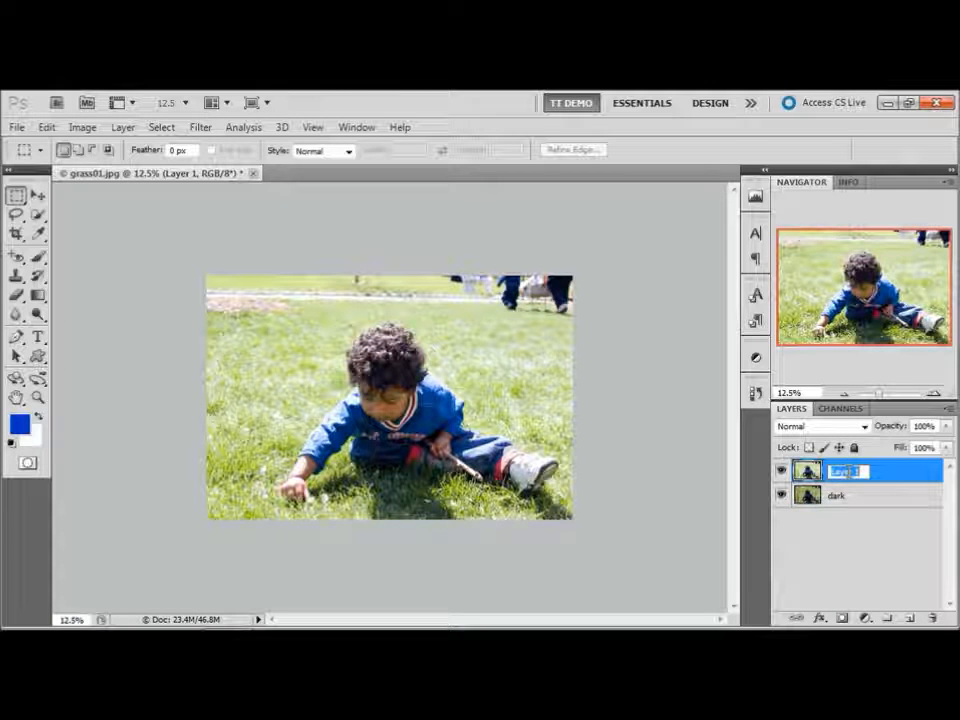
text(light)
key(Return)
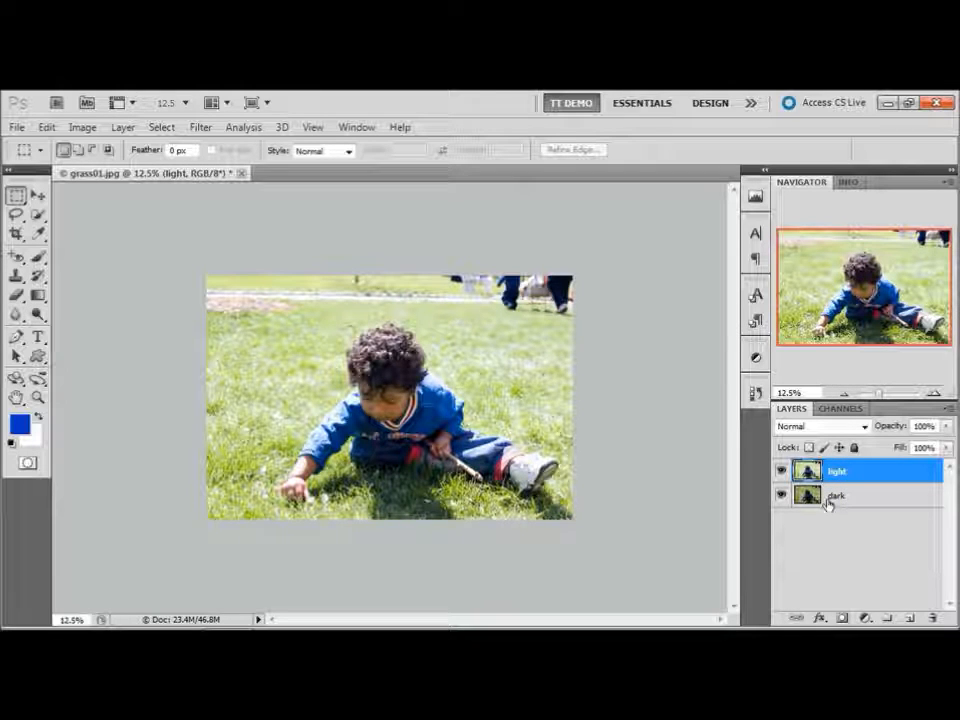
click(782, 472)
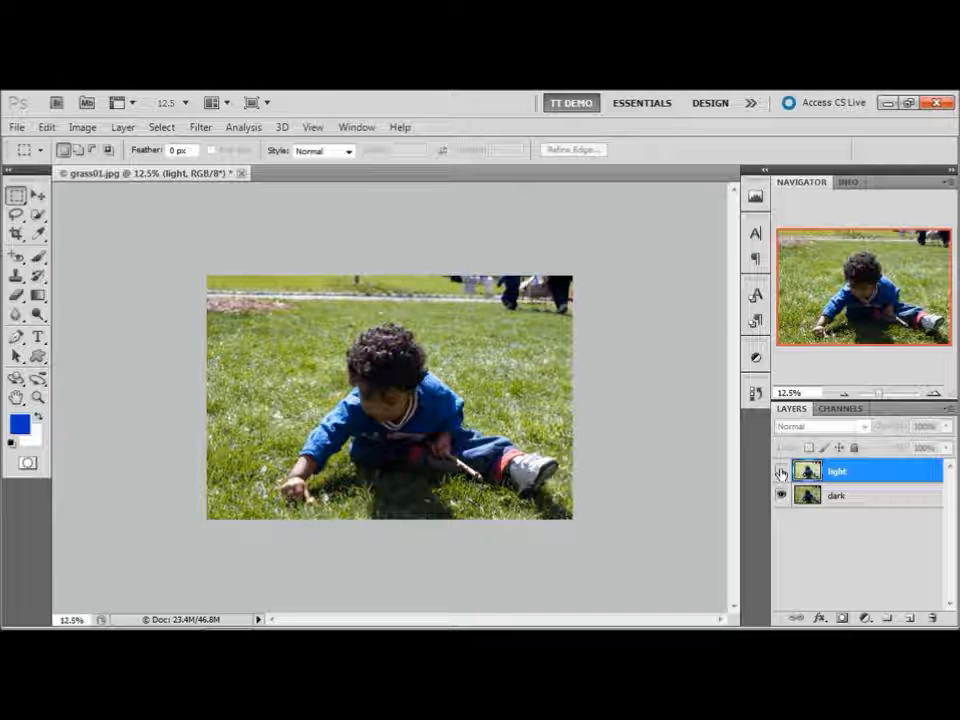
click(782, 472)
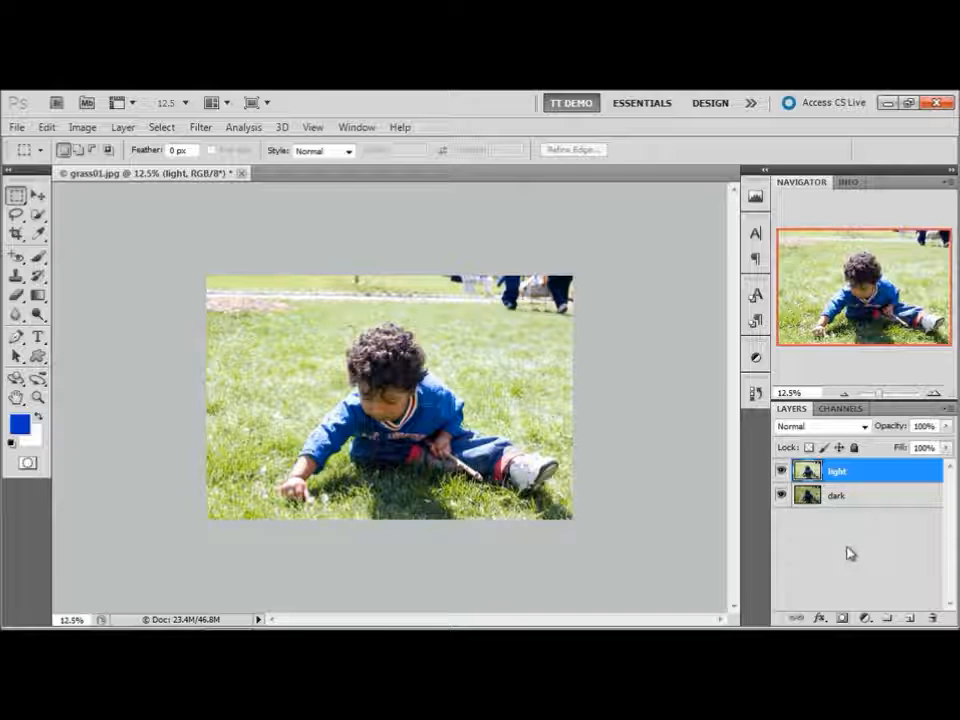
- Add a mask to the light layer and draw a linear black-to-white gradient on it from the path down to the boy's face
click(842, 619)
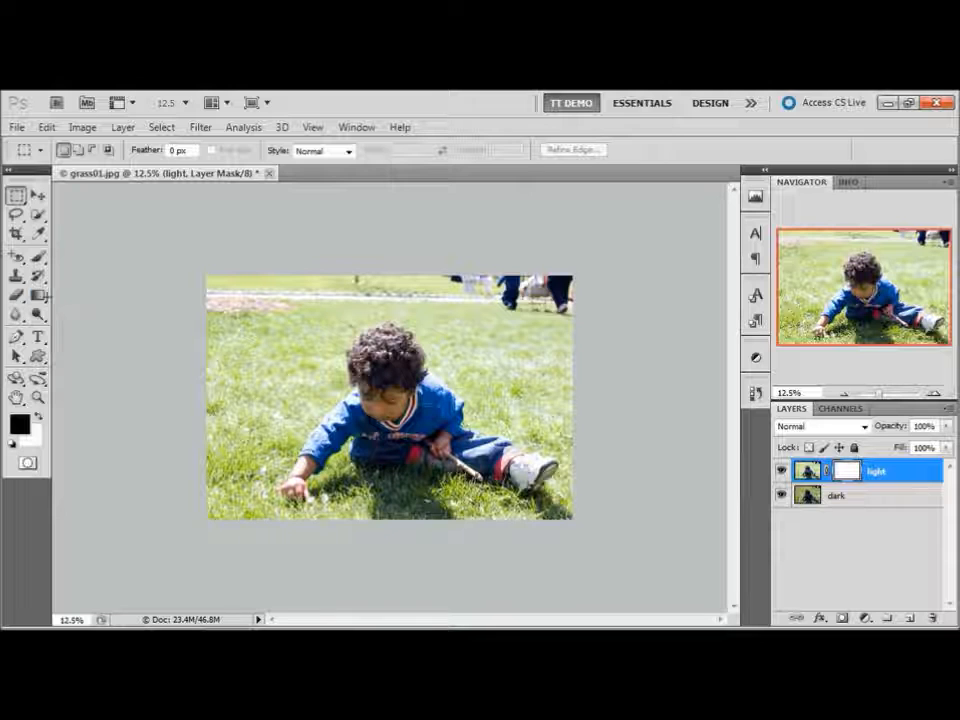
click(38, 296)
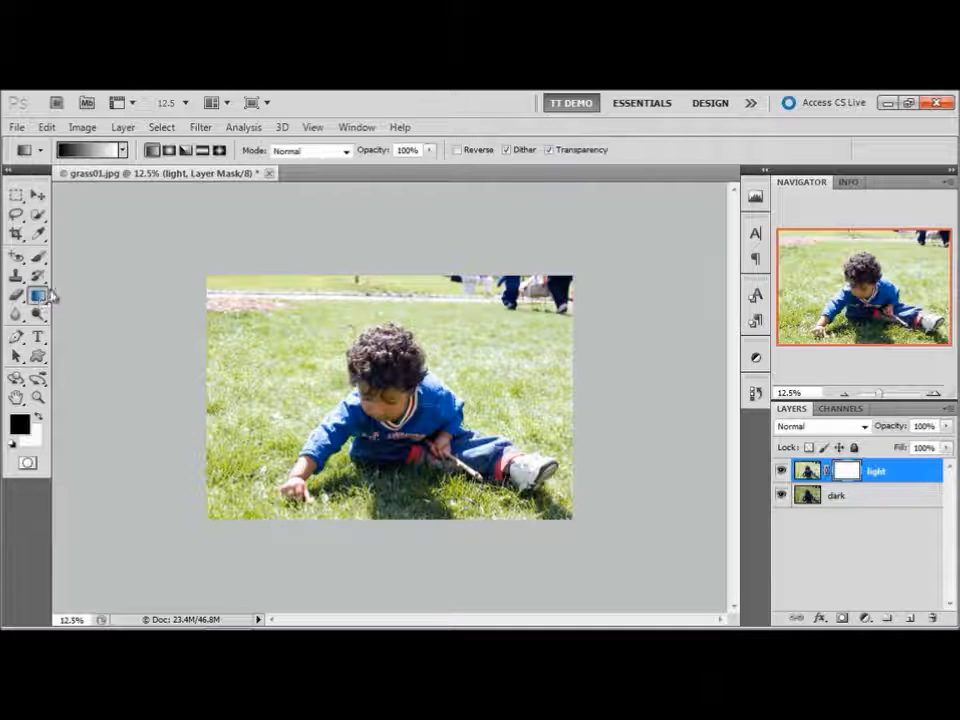
click(122, 151)
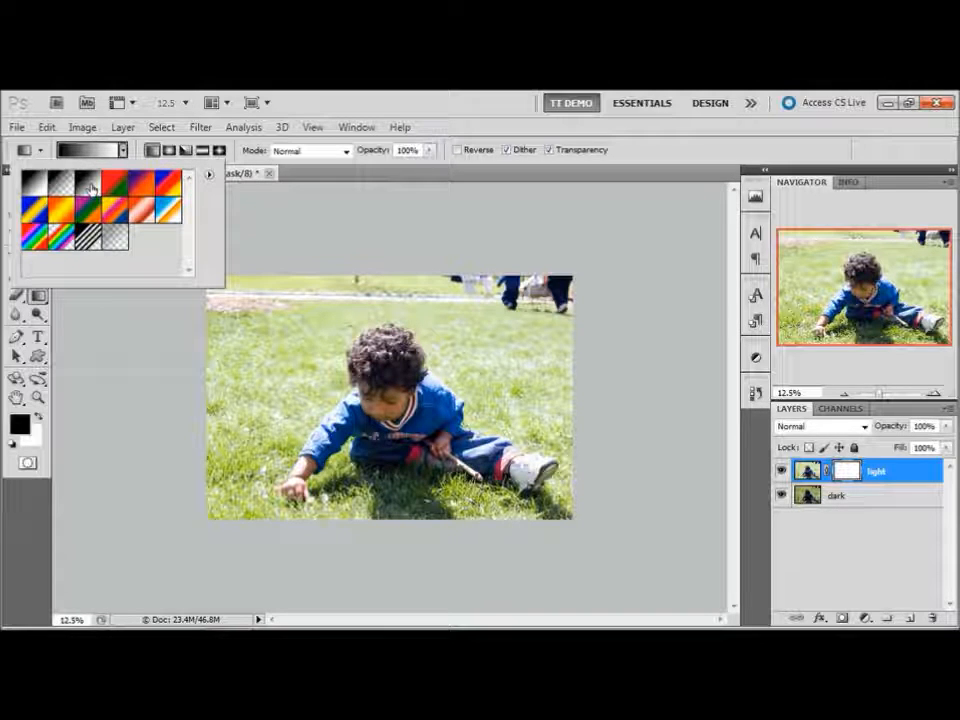
click(151, 155)
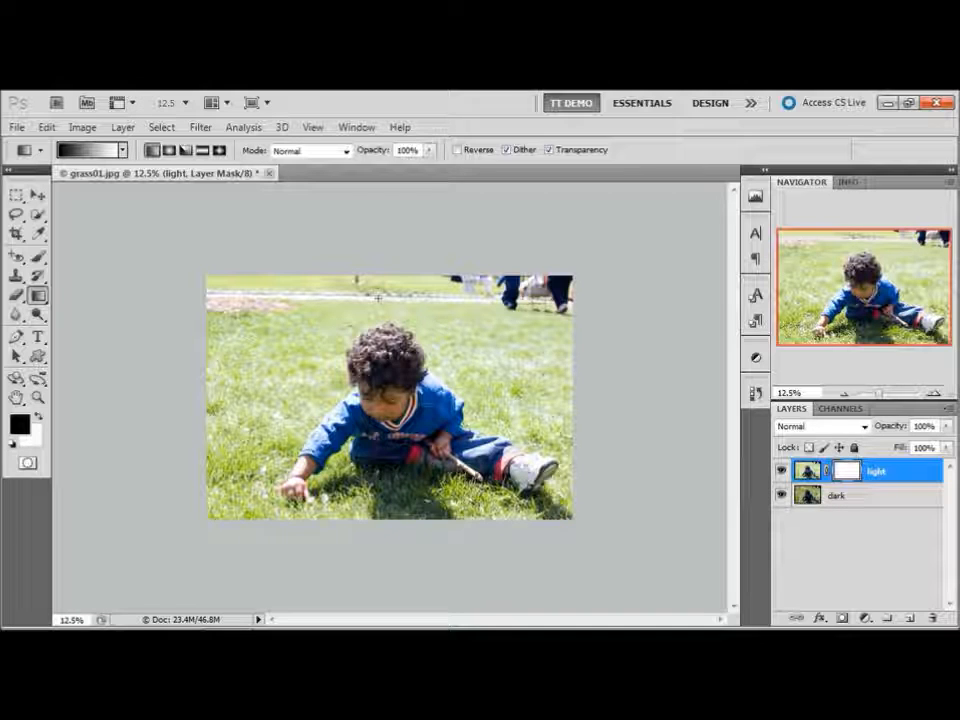
drag(378, 297, 379, 399)
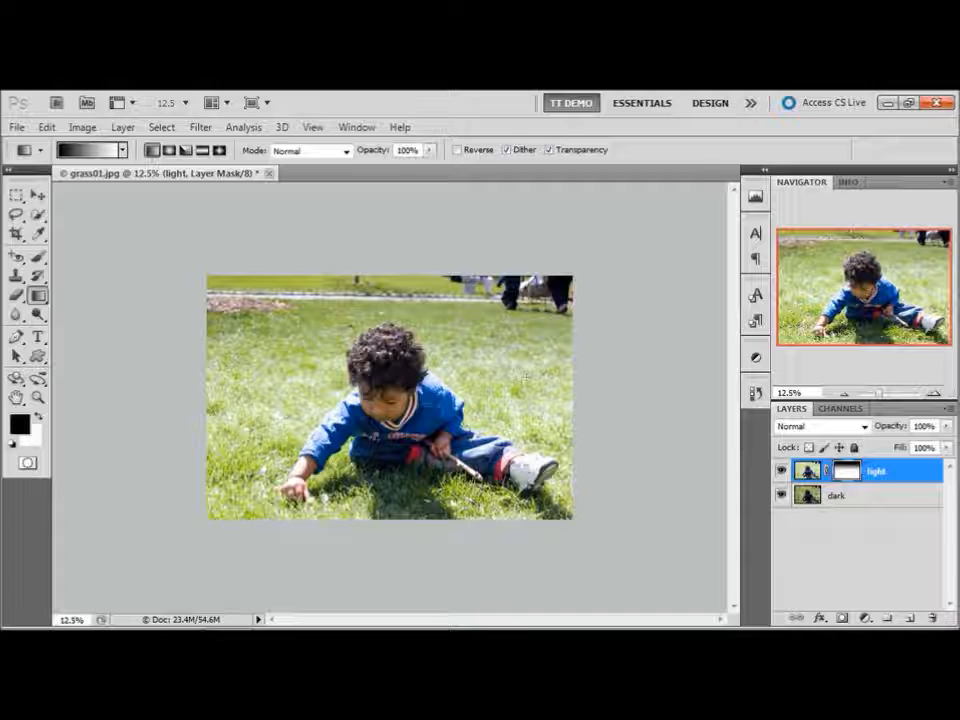
- Paint black on the light layer's mask over the bright grass with a soft brush at 45% opacity, and toggle the dark layer's visibility
click(38, 257)
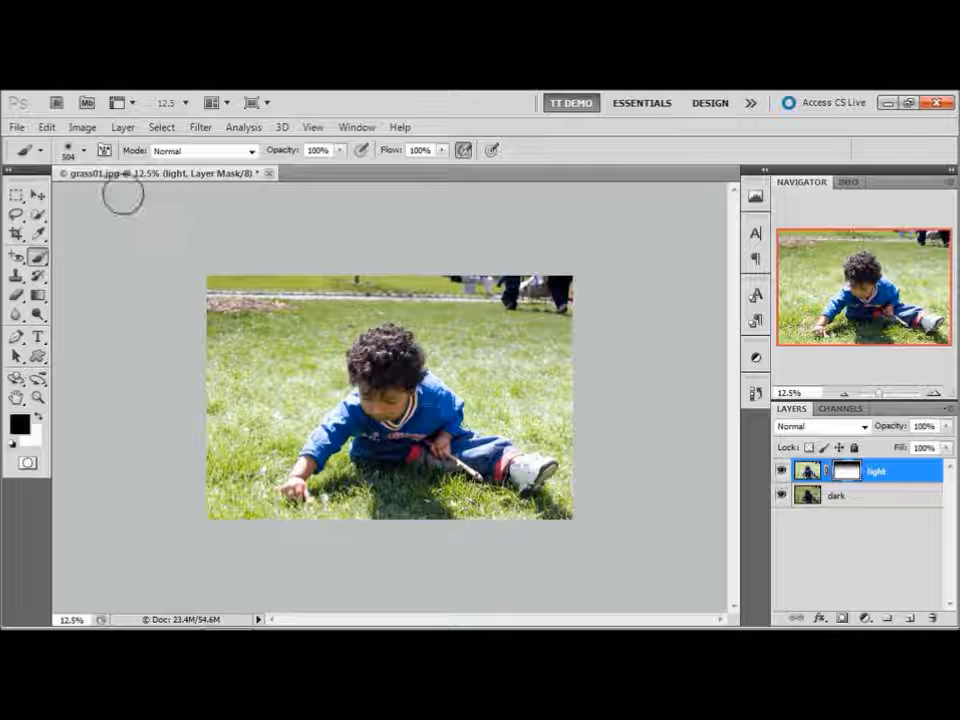
click(84, 150)
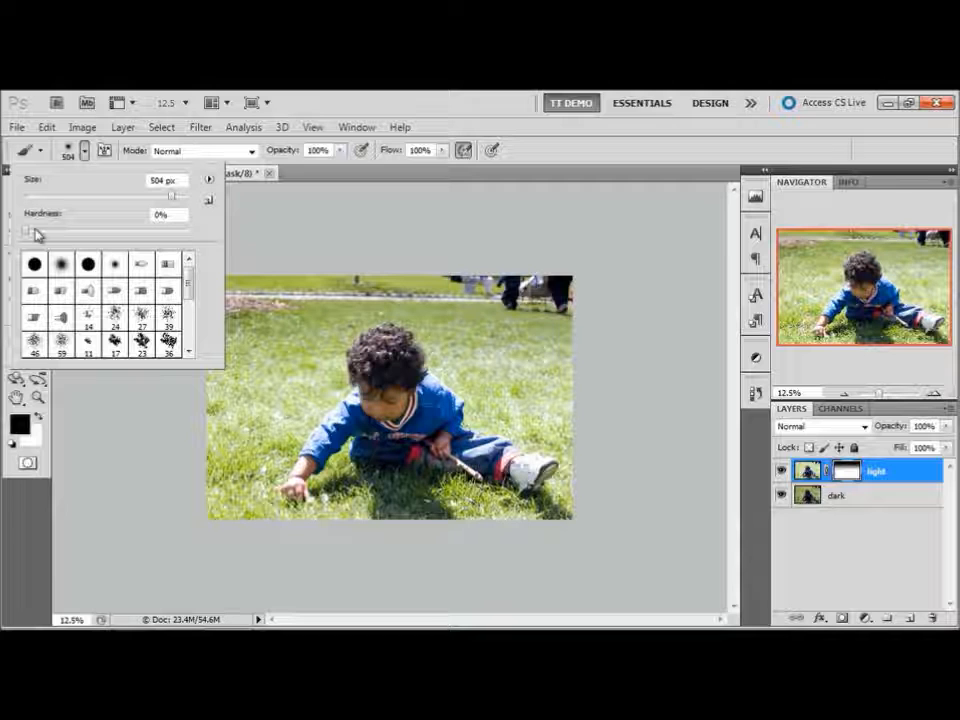
key(Return)
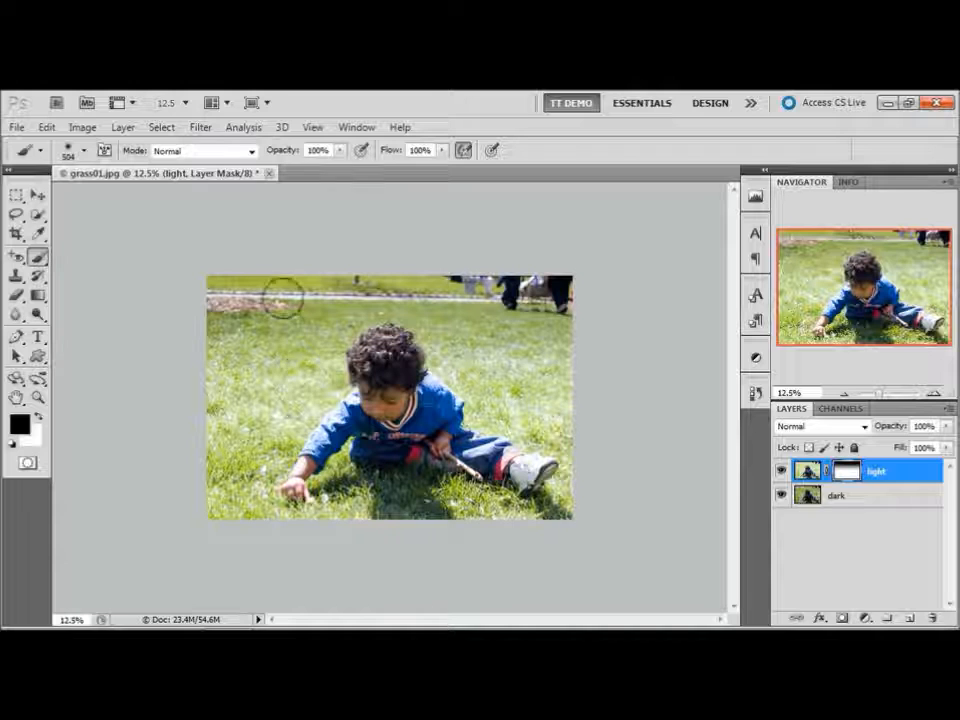
click(283, 151)
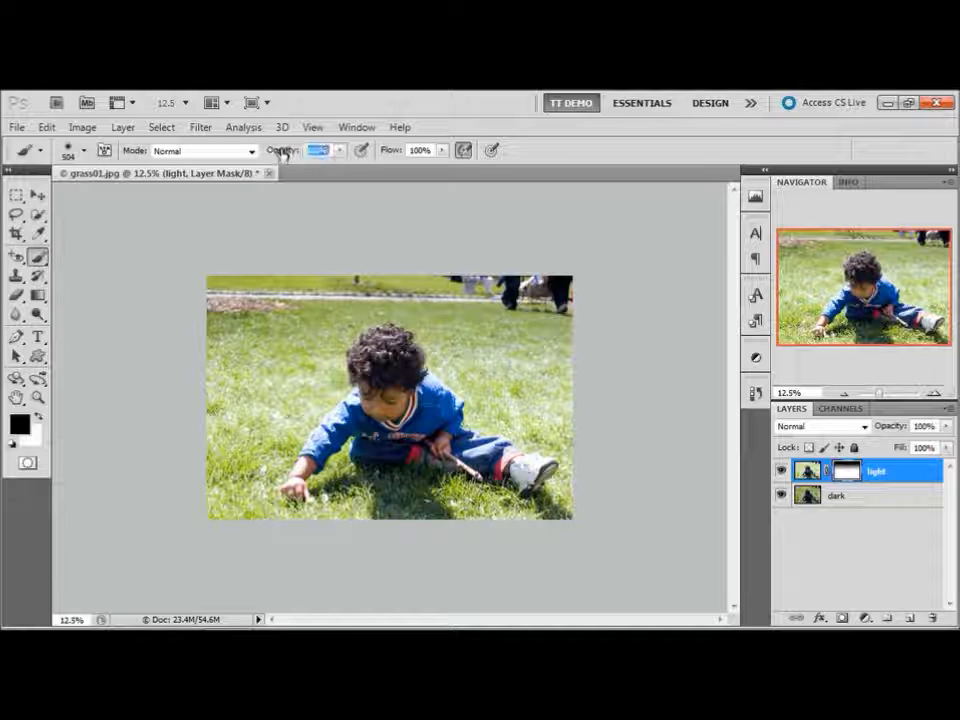
text(45)
key(Return)
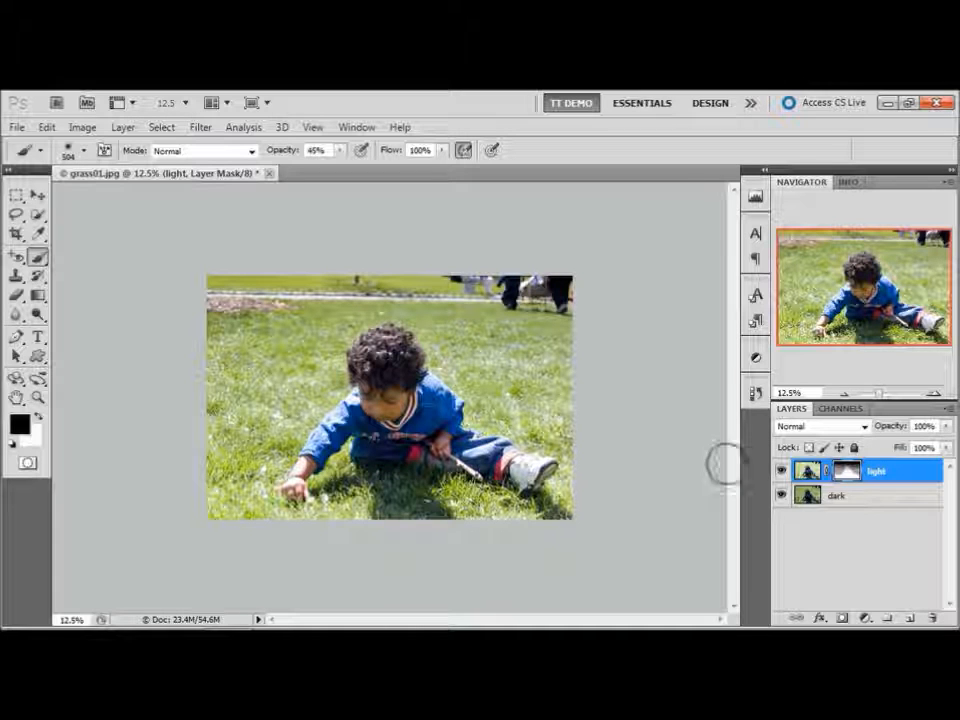
click(781, 497)
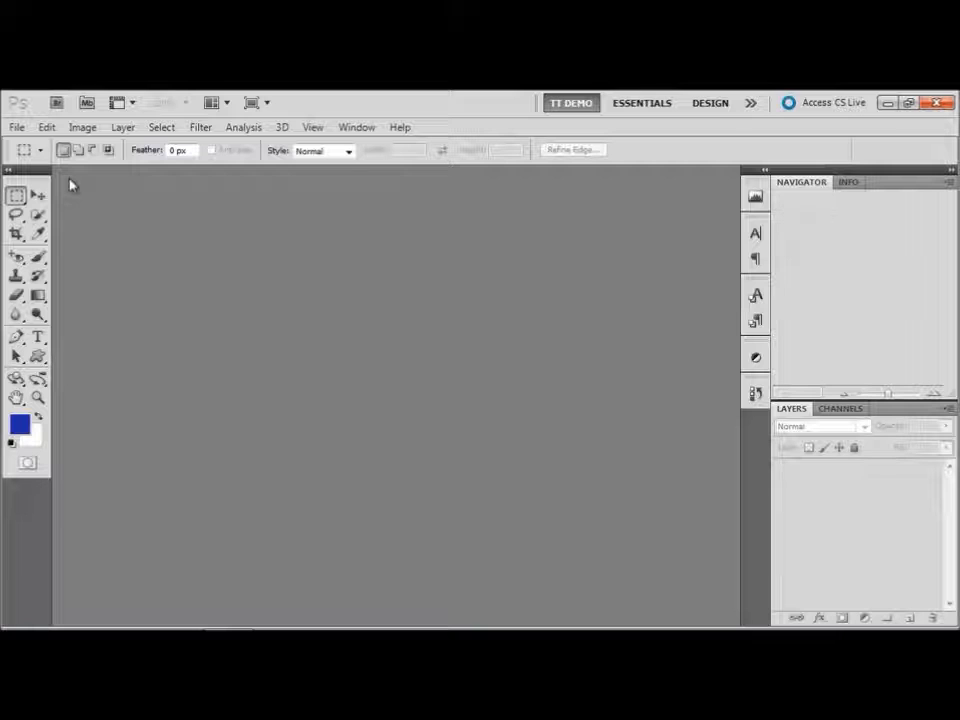
- Open 3shotpanoA, 3shotpanoB and 3shotpanoC from the Chapter 13 folder and tile them side by side in vertical columns
key(ctrl+o)
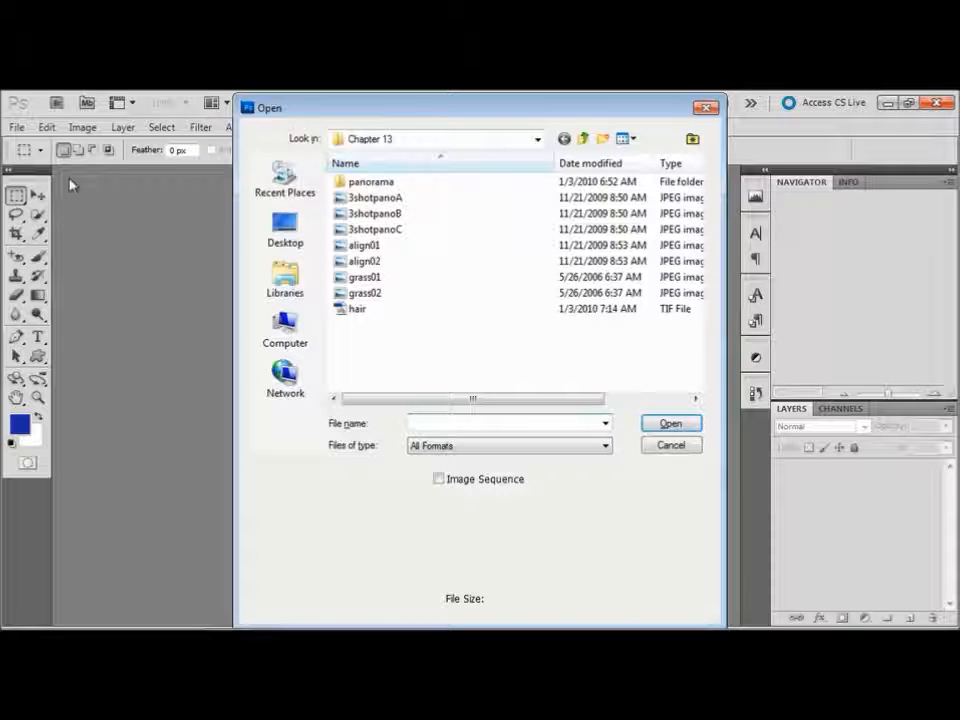
click(384, 200)
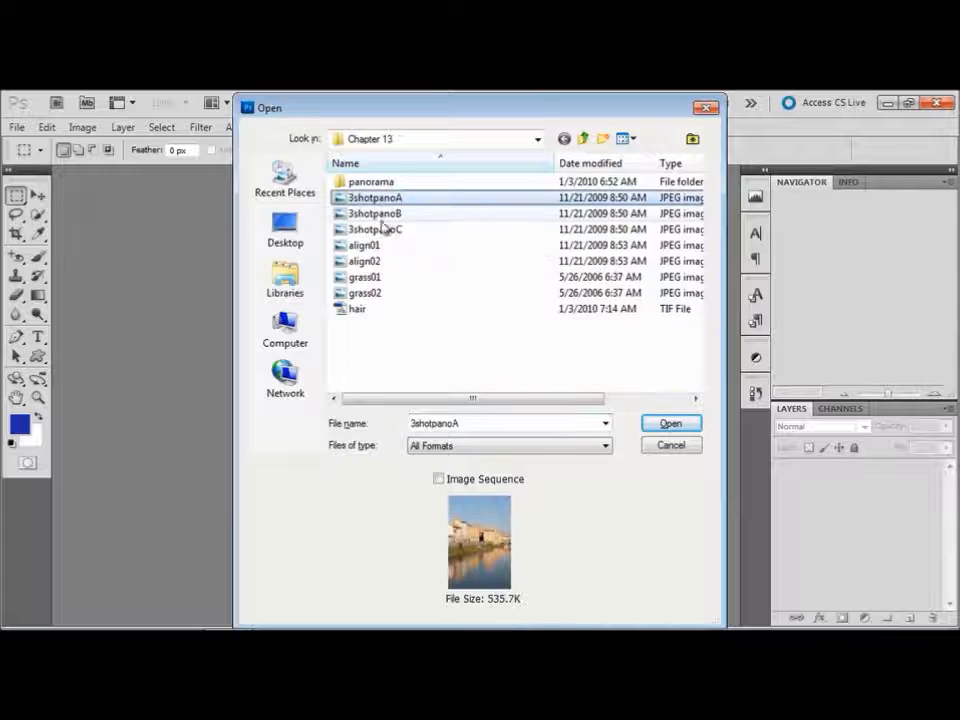
shift+click(380, 232)
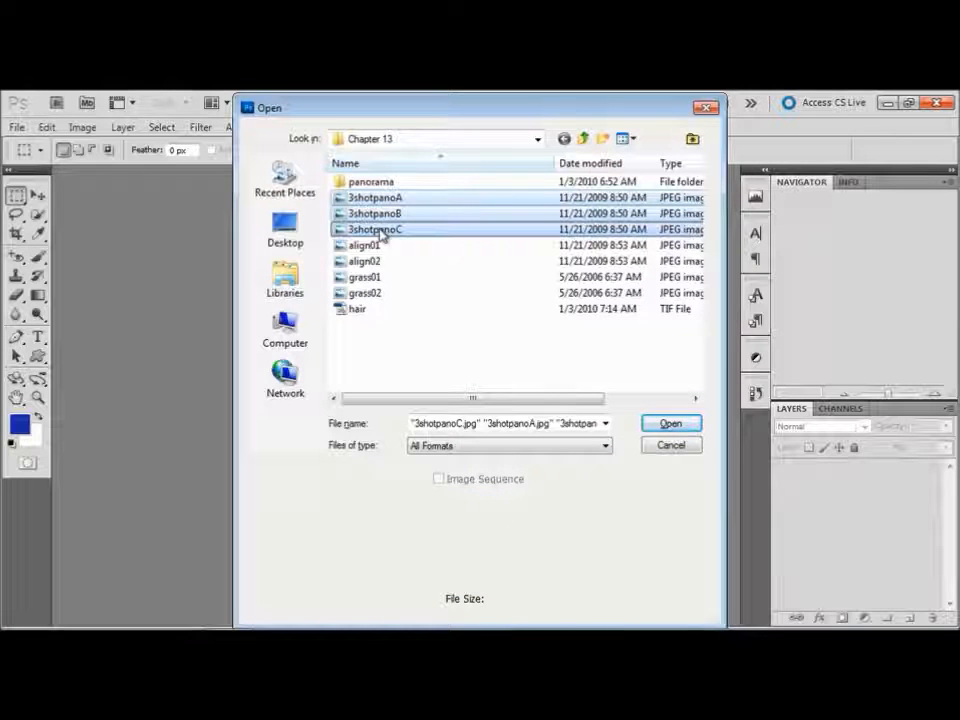
key(Return)
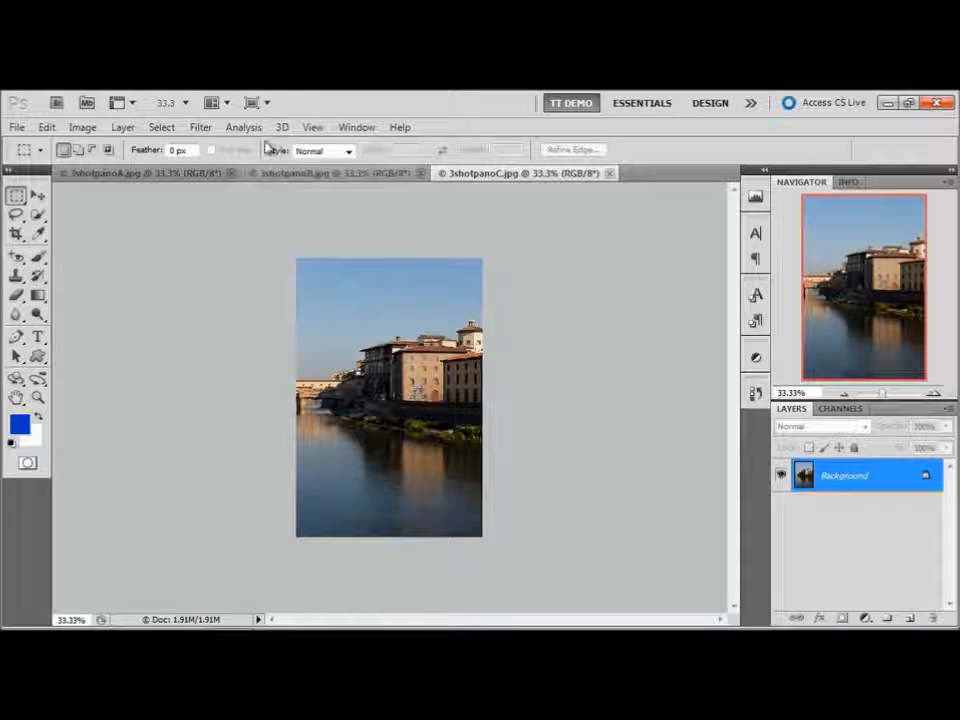
click(228, 104)
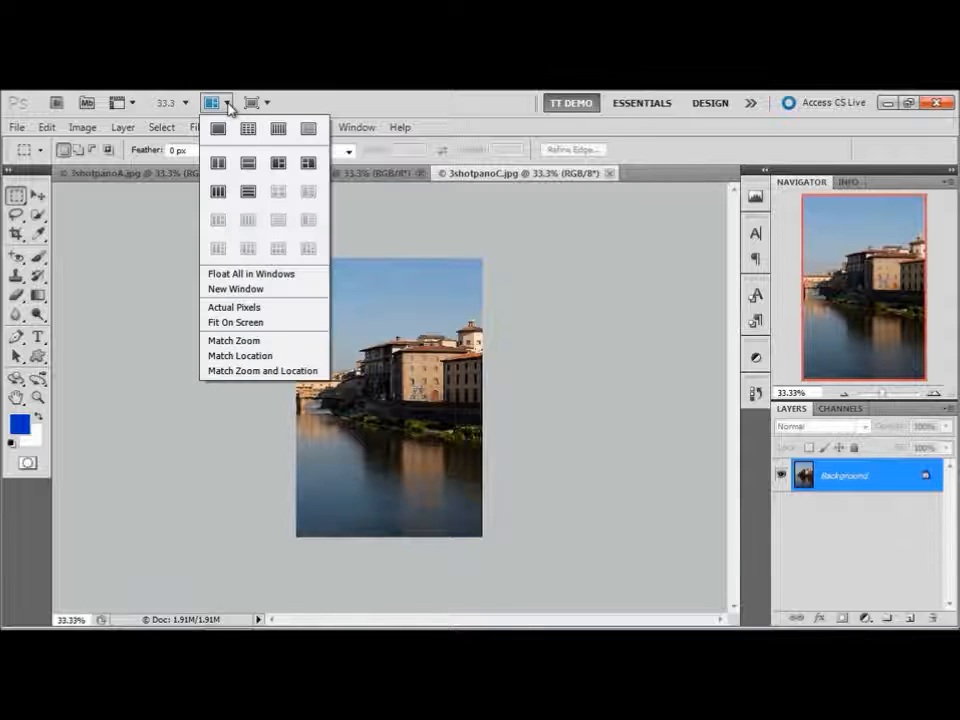
click(278, 129)
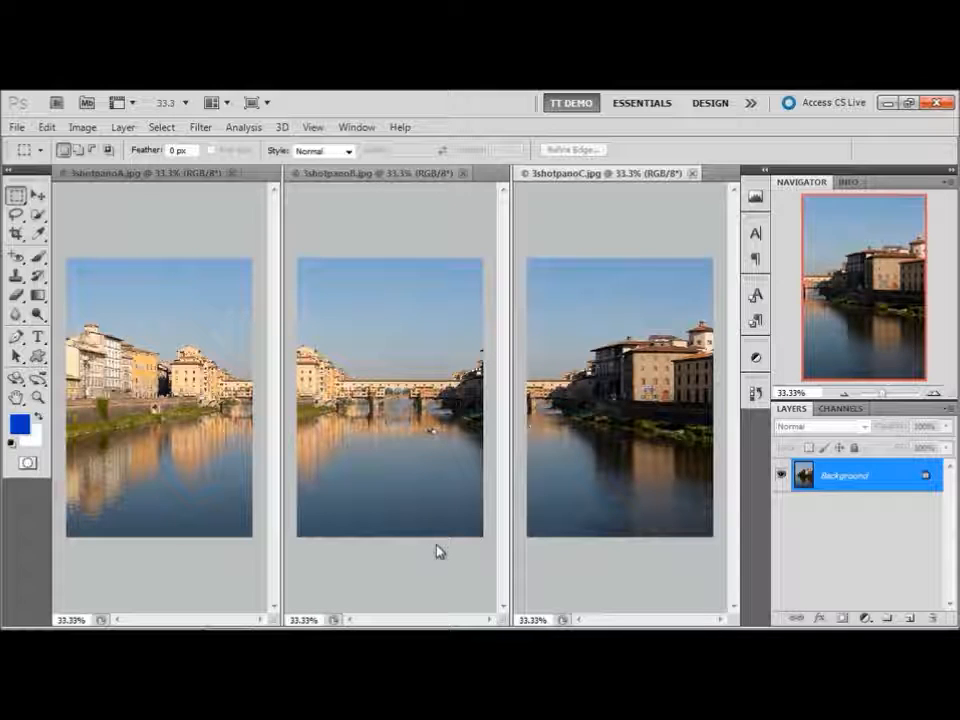
- Merge the three open 3shotpano photos into a panorama using Photomerge with Auto layout and Blend Images Together
click(18, 128)
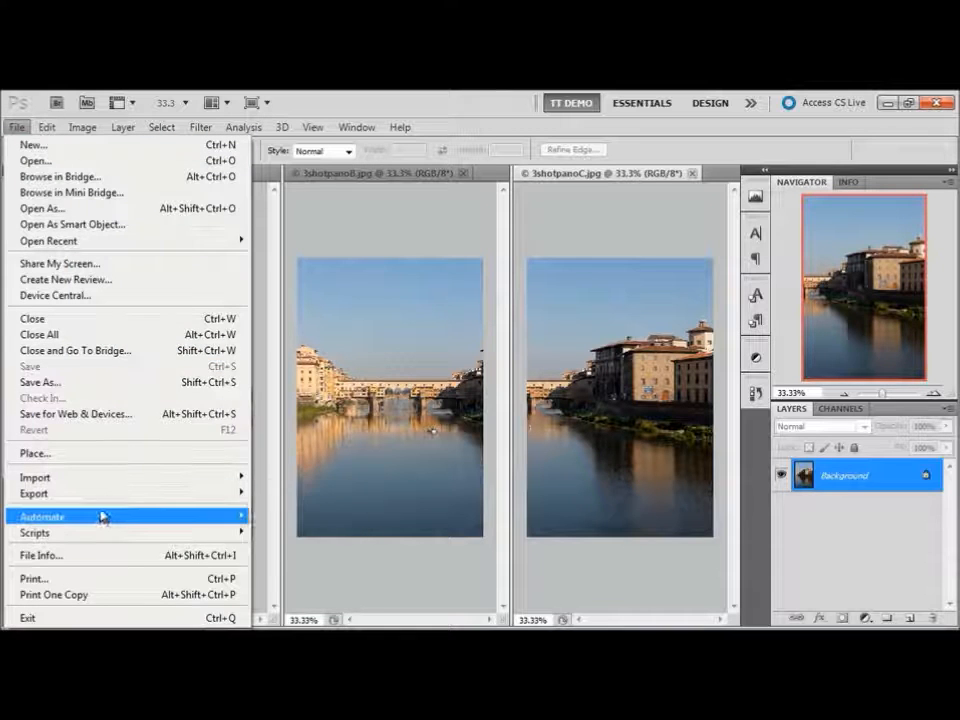
mouse_move(105, 517)
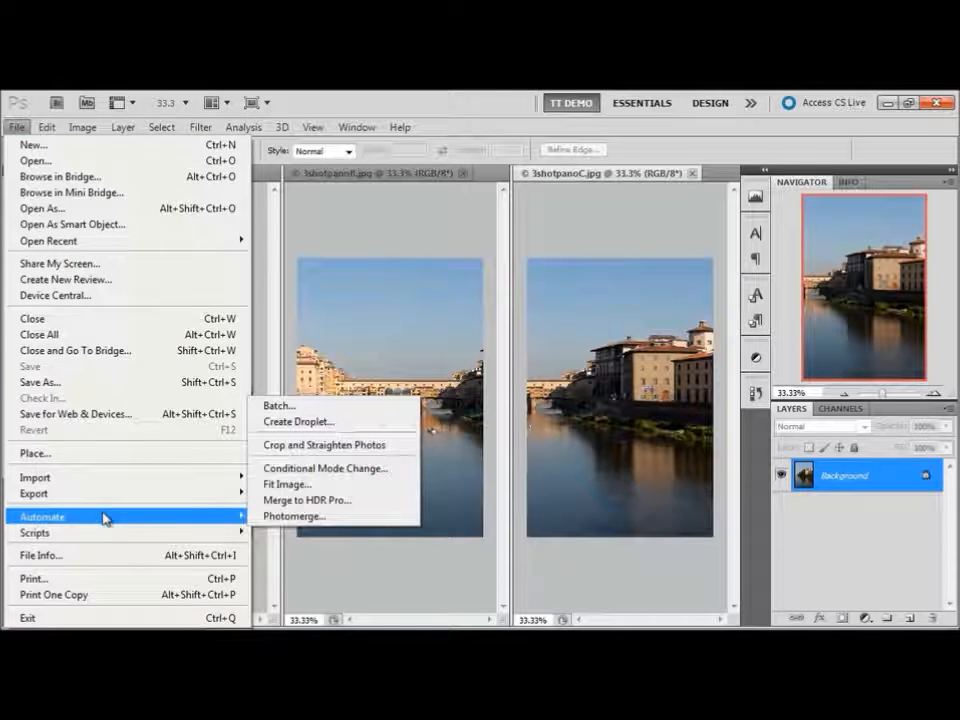
click(258, 517)
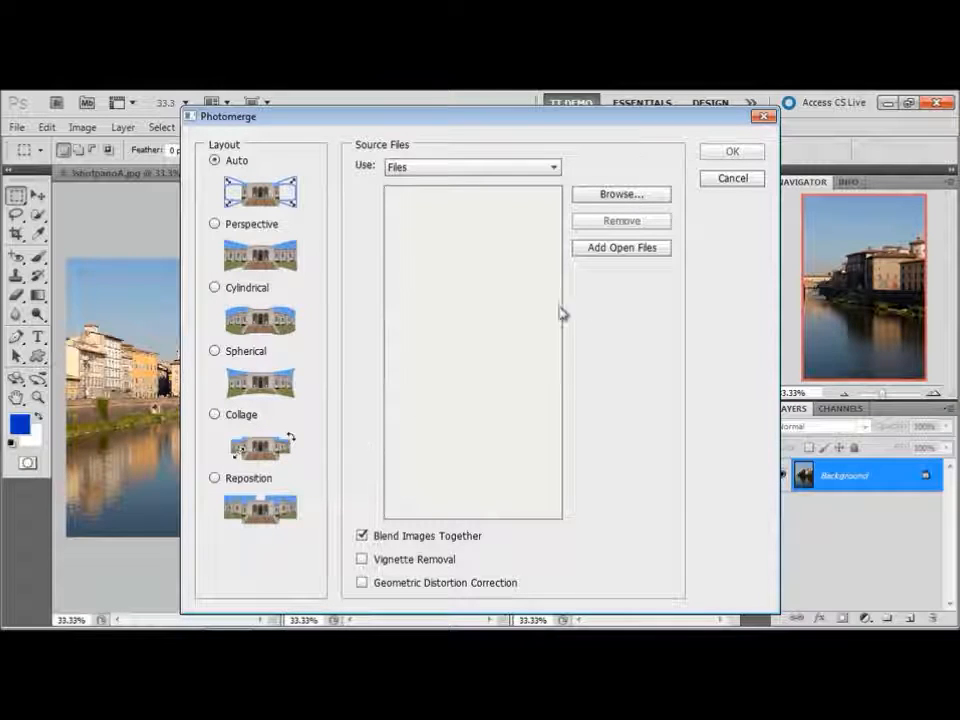
click(603, 254)
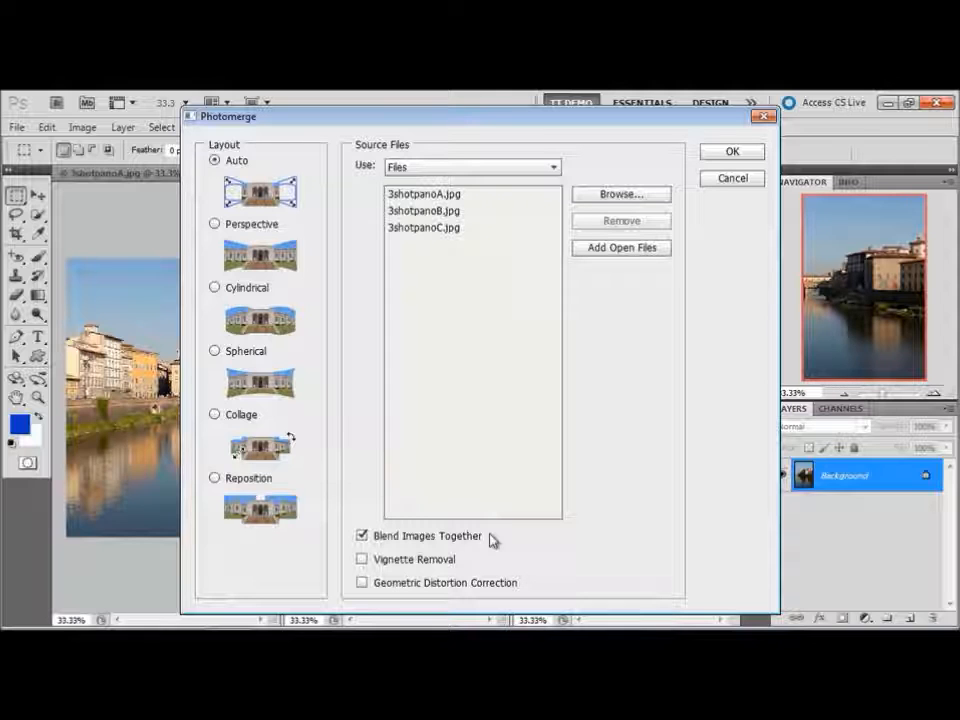
click(753, 157)
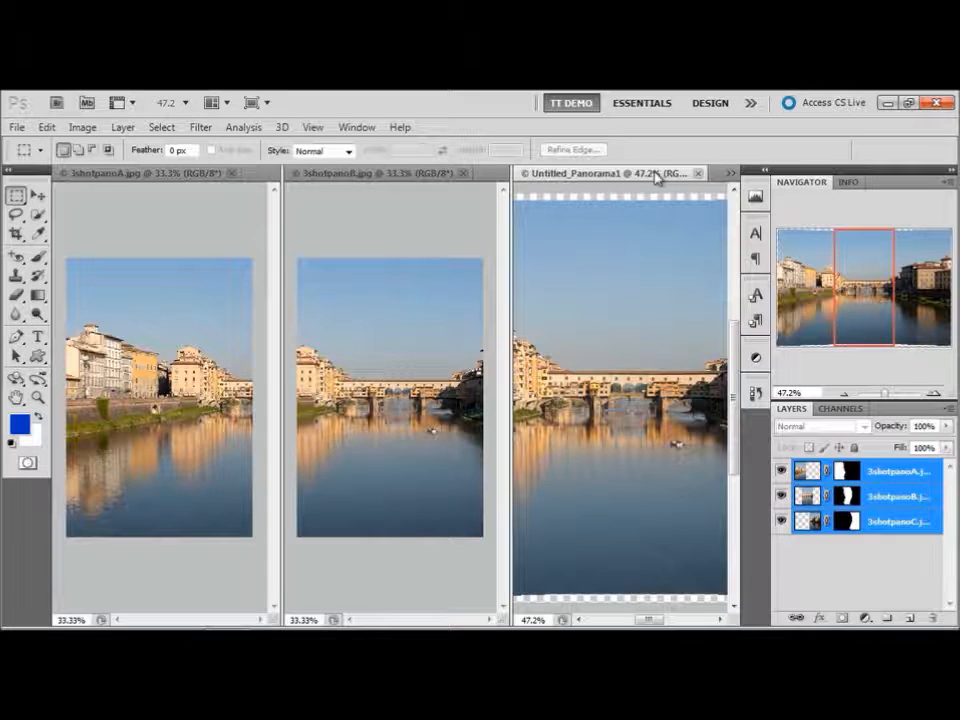
- Display the merged panorama in full screen mode and crop it just inside its transparent edges
key(f)
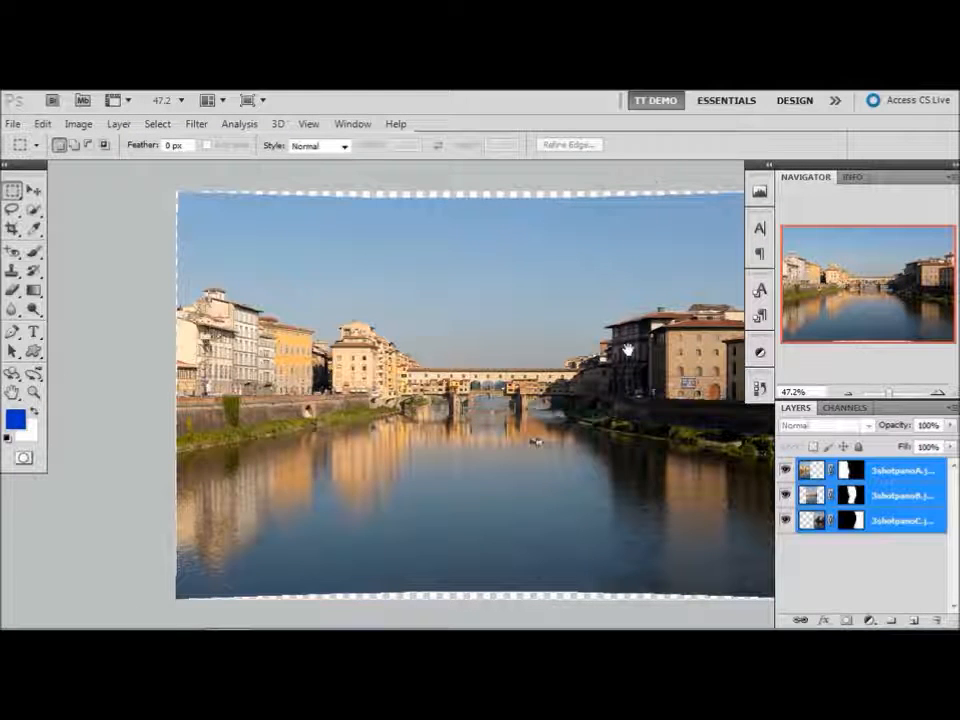
drag(628, 349, 552, 341)
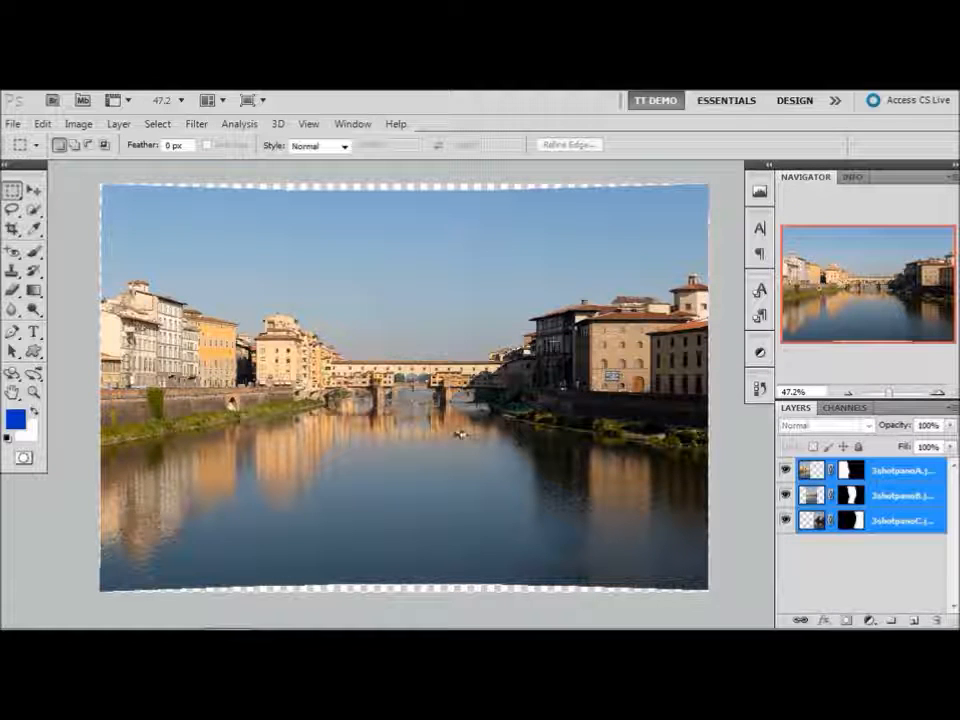
key(c)
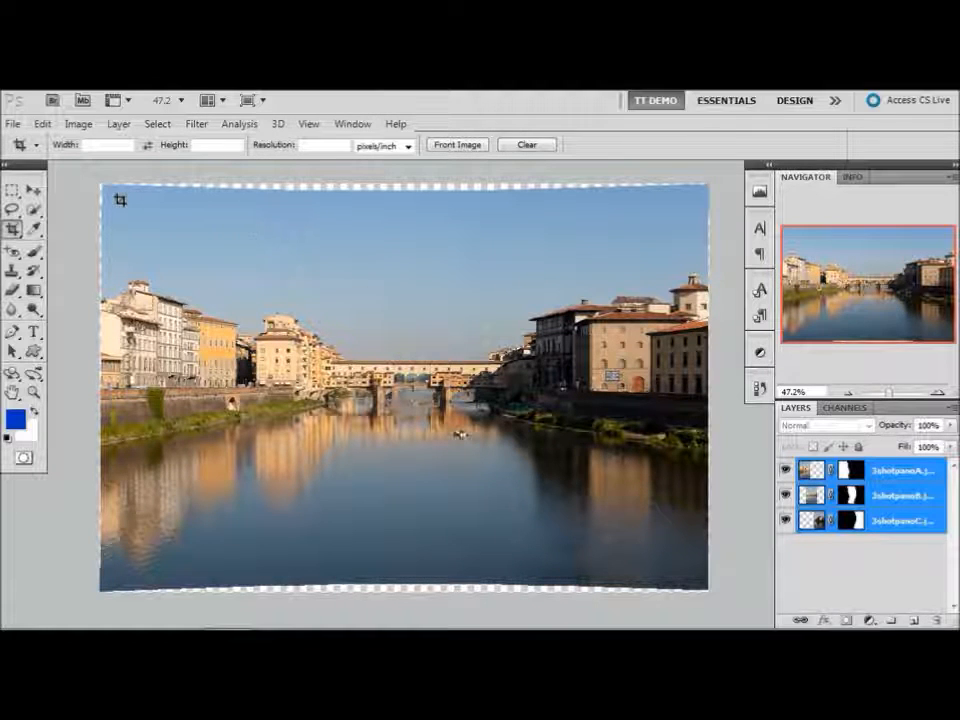
drag(116, 198, 694, 577)
key(Return)
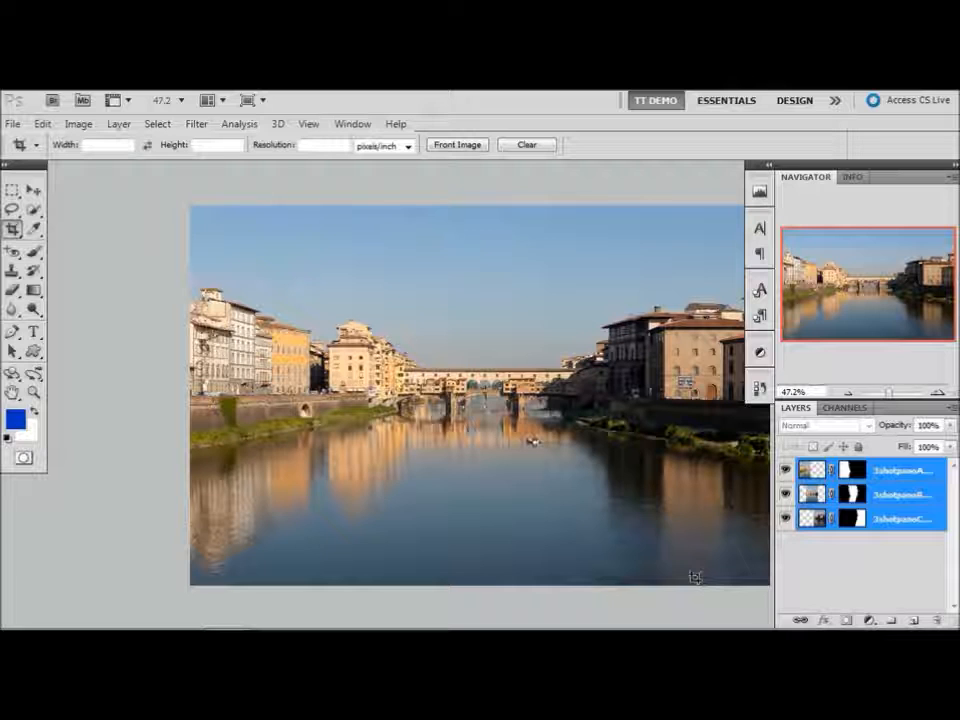
drag(697, 556, 614, 535)
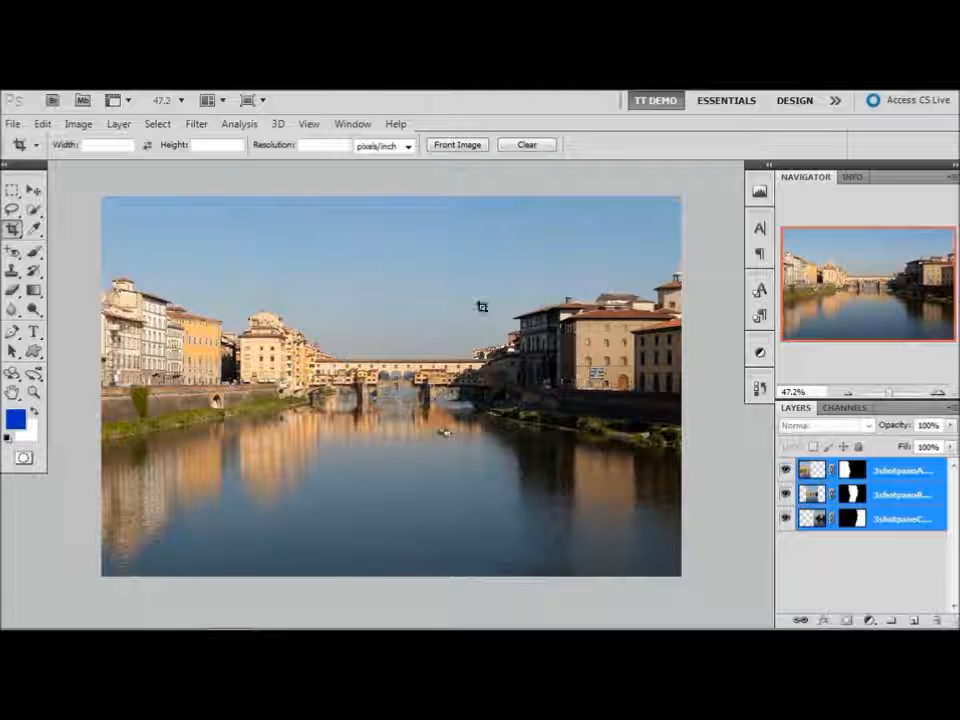
- Close all open documents without saving the panorama
click(12, 124)
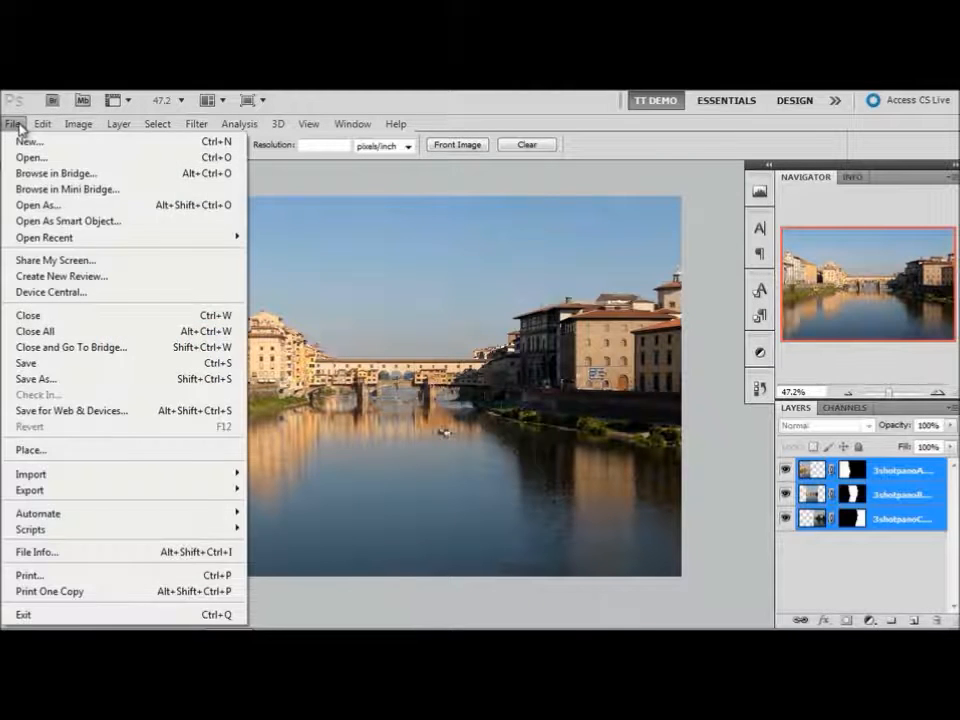
click(40, 331)
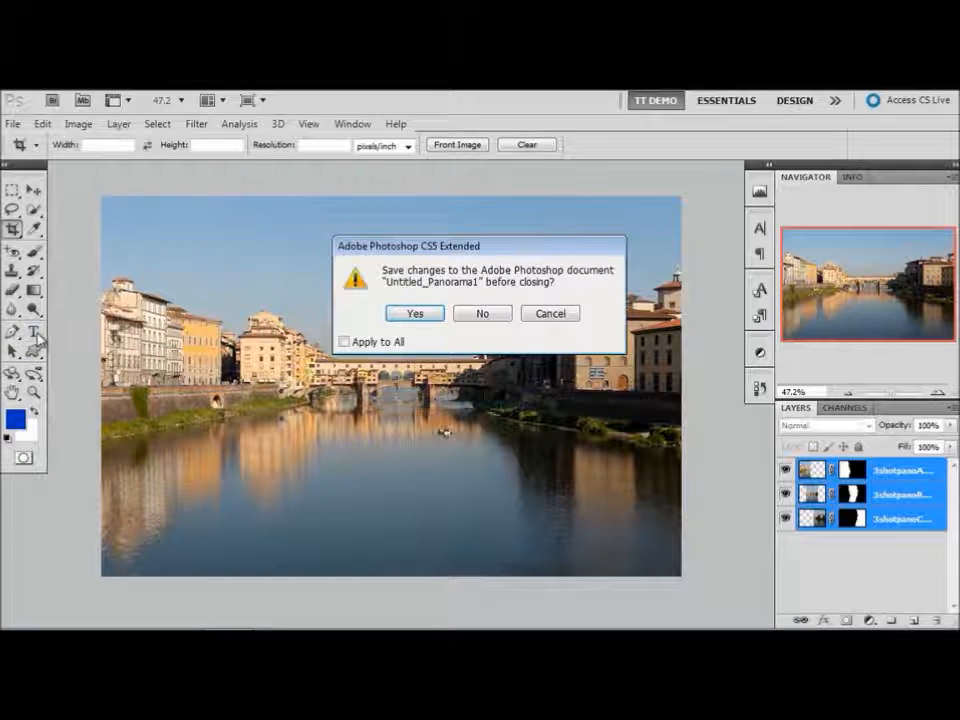
key(n)
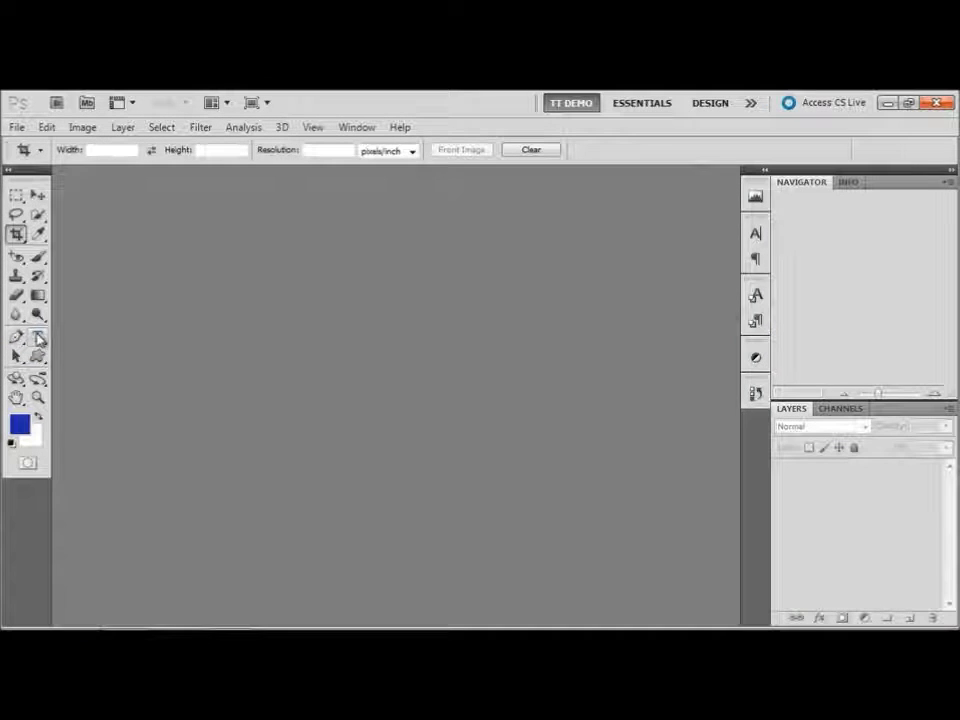
- Start Photomerge with a folder as the source and load the panorama folder inside Chapter 13
click(17, 128)
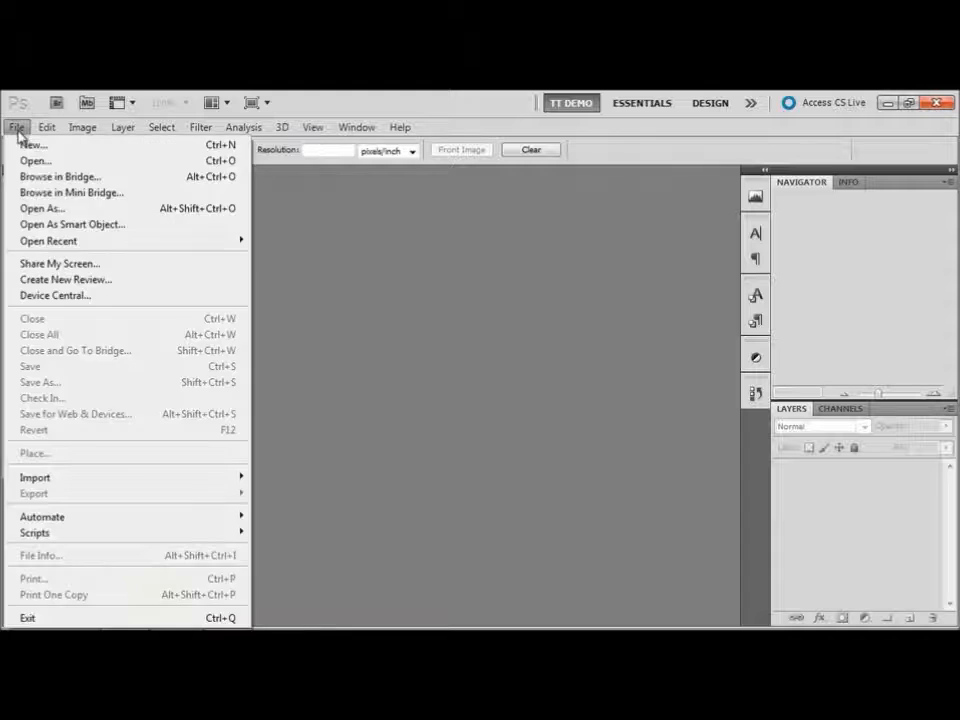
mouse_move(193, 518)
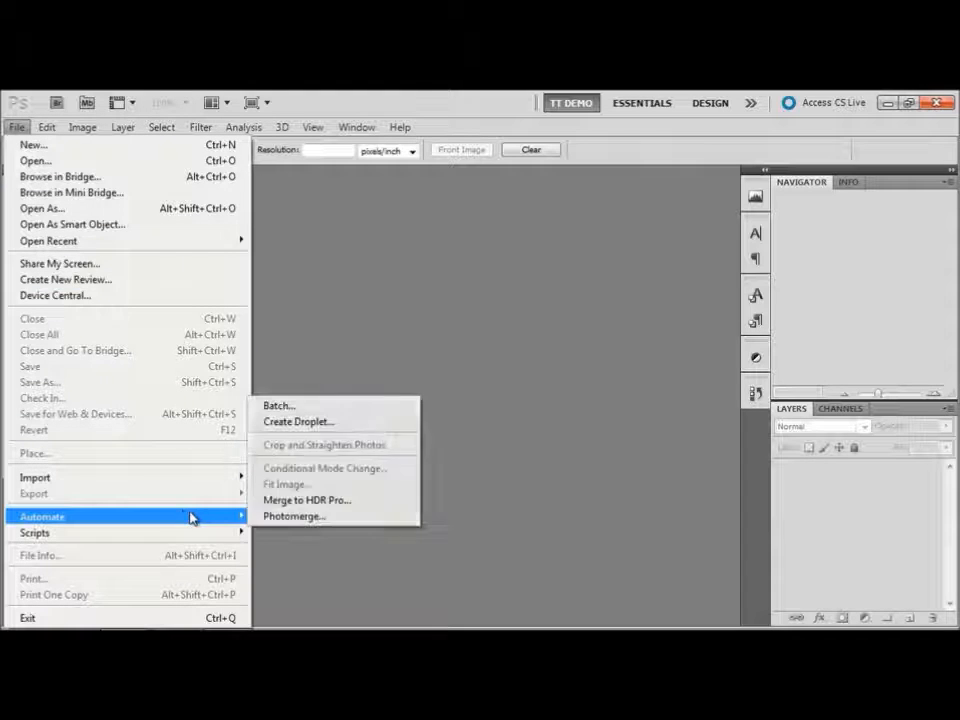
click(262, 517)
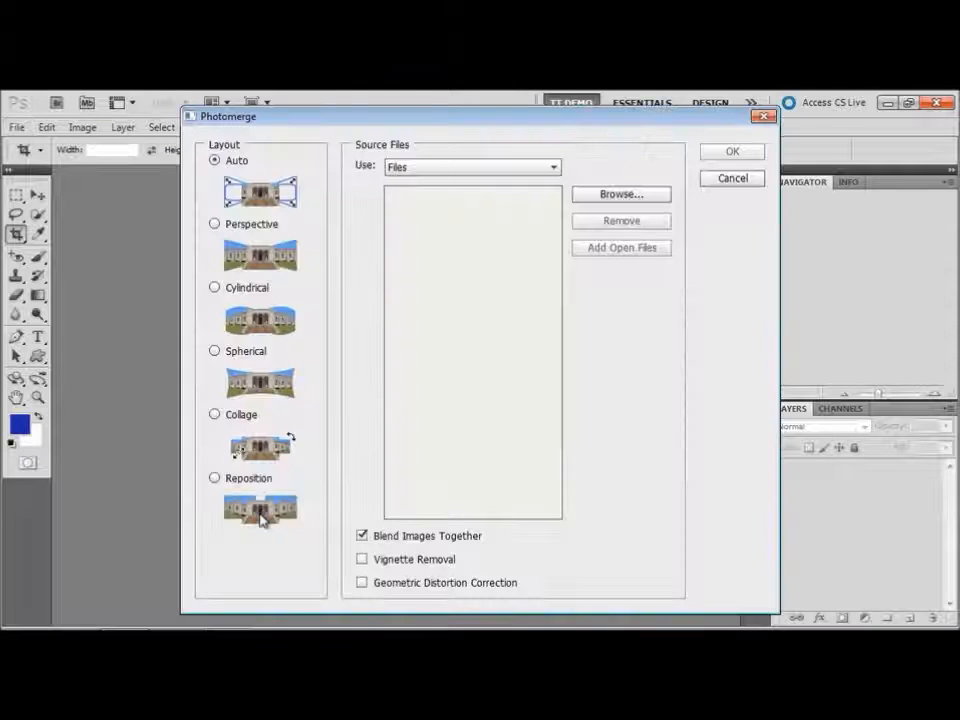
click(460, 172)
click(416, 206)
click(603, 197)
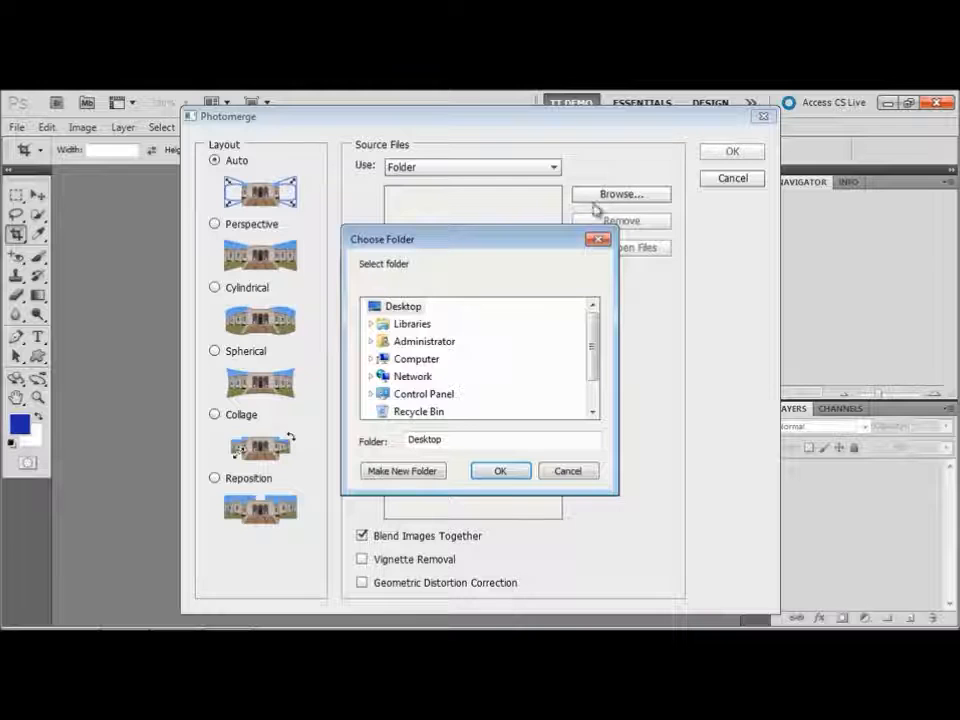
drag(596, 369, 596, 390)
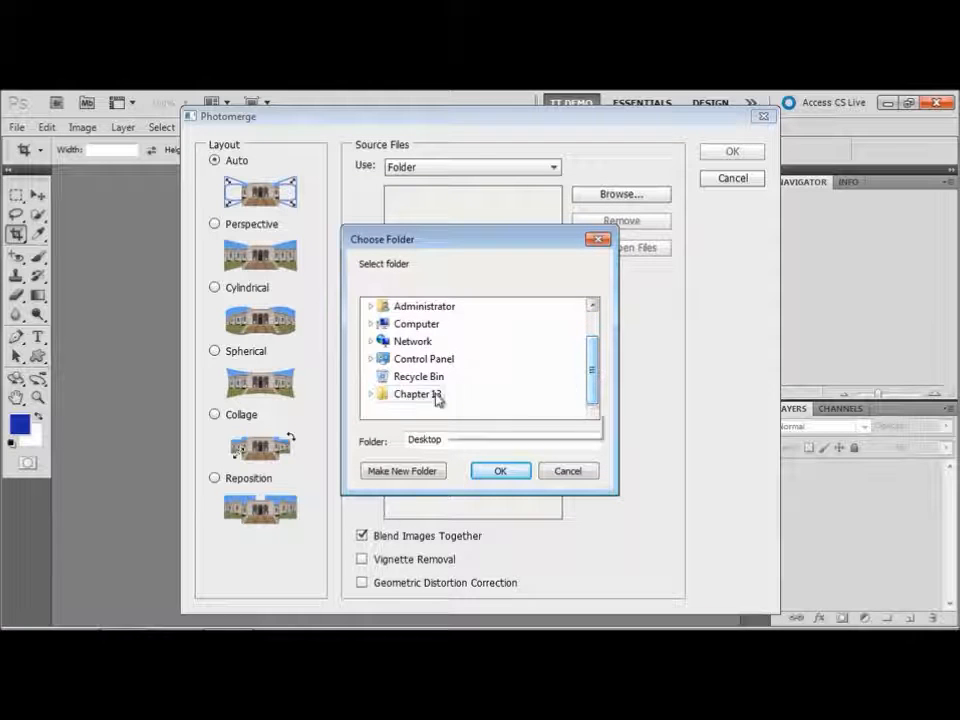
click(371, 395)
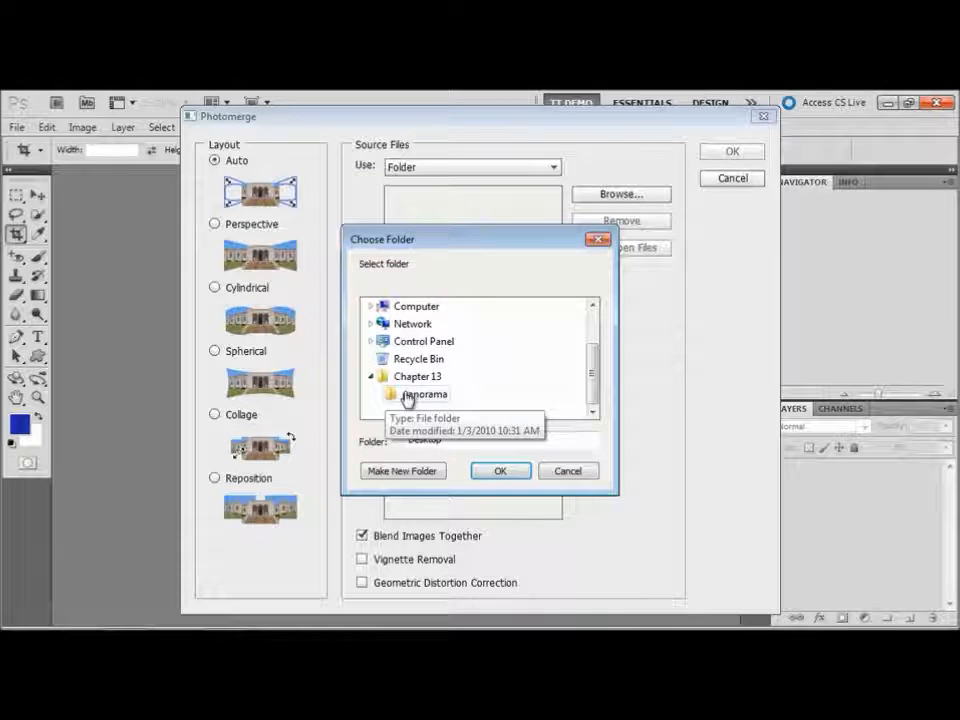
click(410, 395)
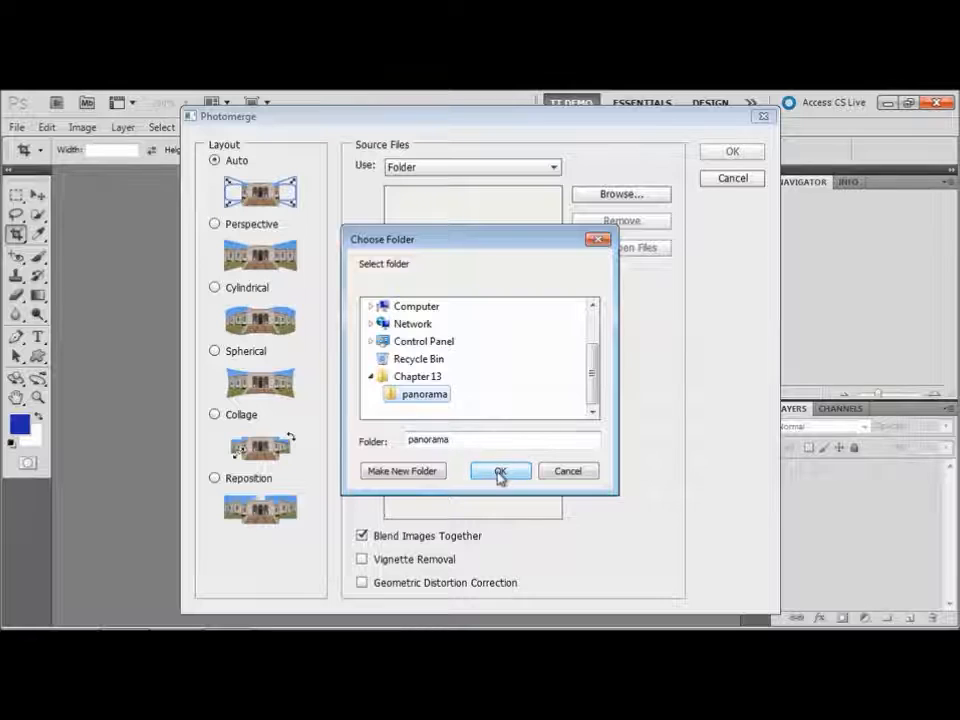
click(499, 470)
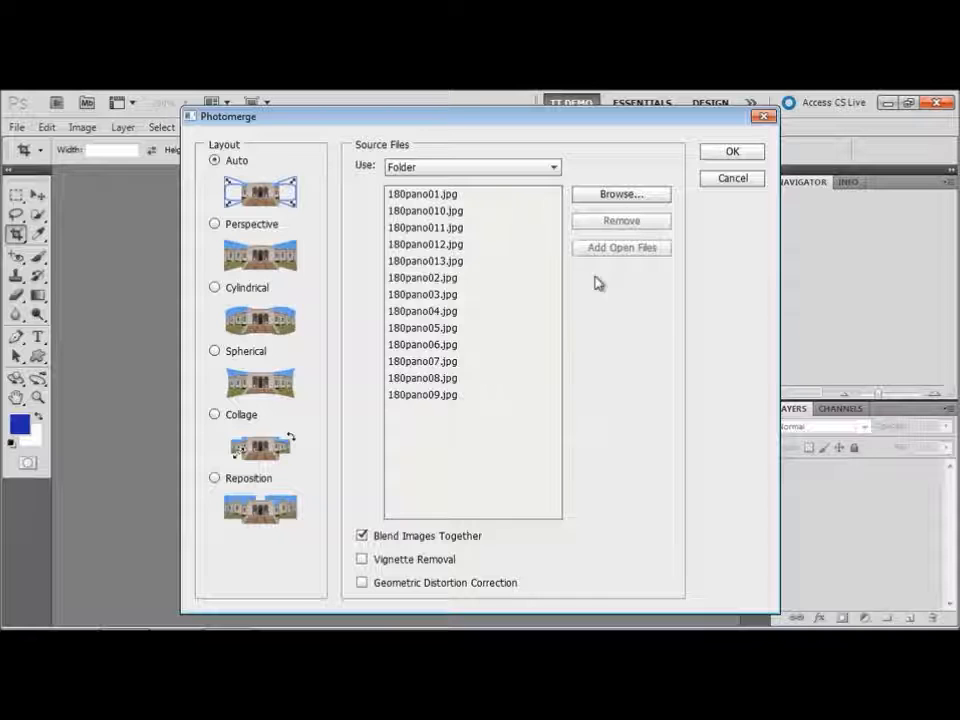
- Merge the 180pano files with Auto layout and image blending, and crop the resulting panorama just inside its uneven edges
click(708, 152)
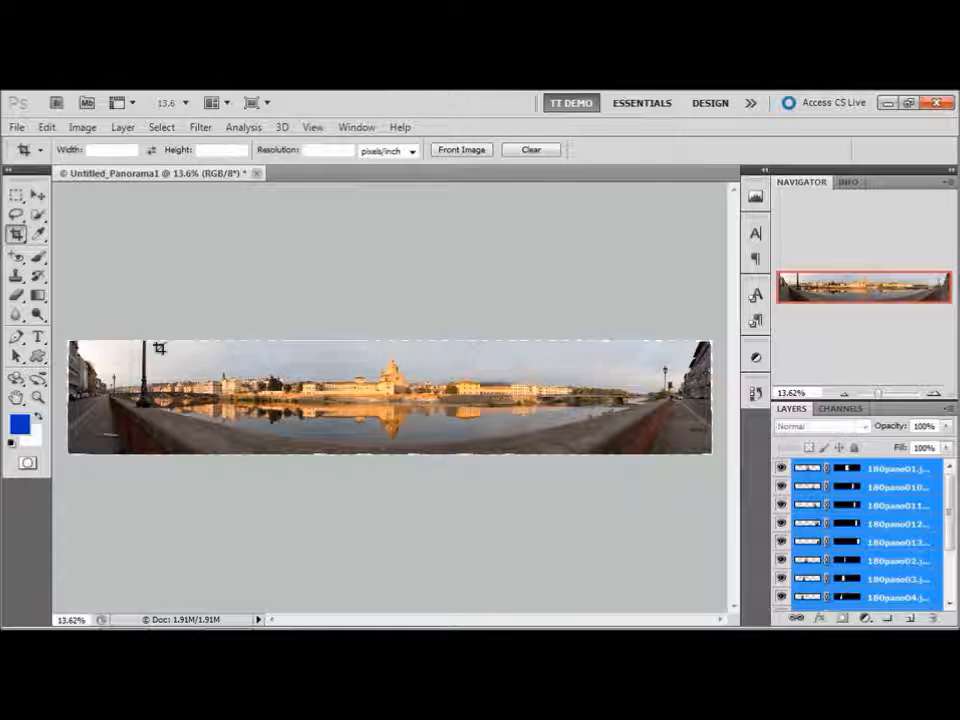
drag(74, 346, 707, 449)
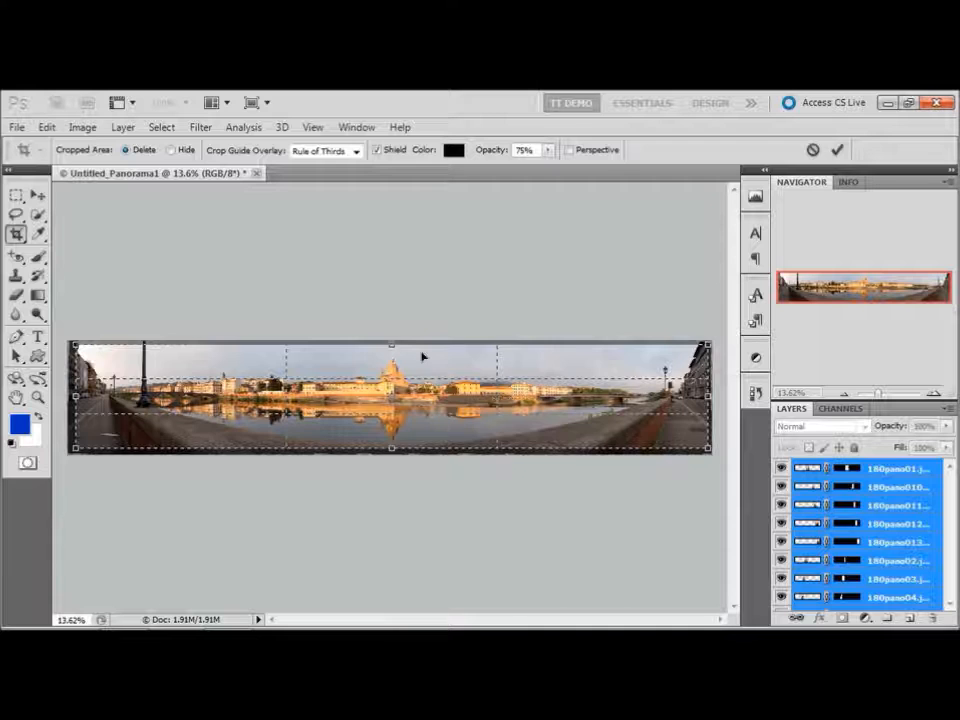
key(Return)
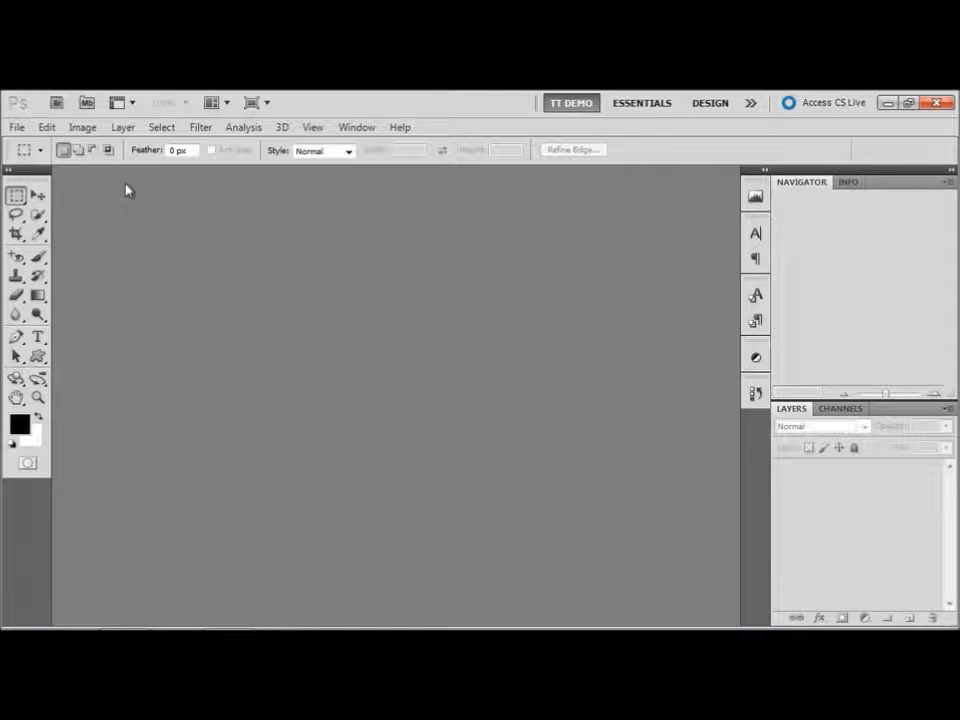
- Open align01 and align02 from the Chapter 13 folder and tile them as two horizontal rows
key(ctrl+o)
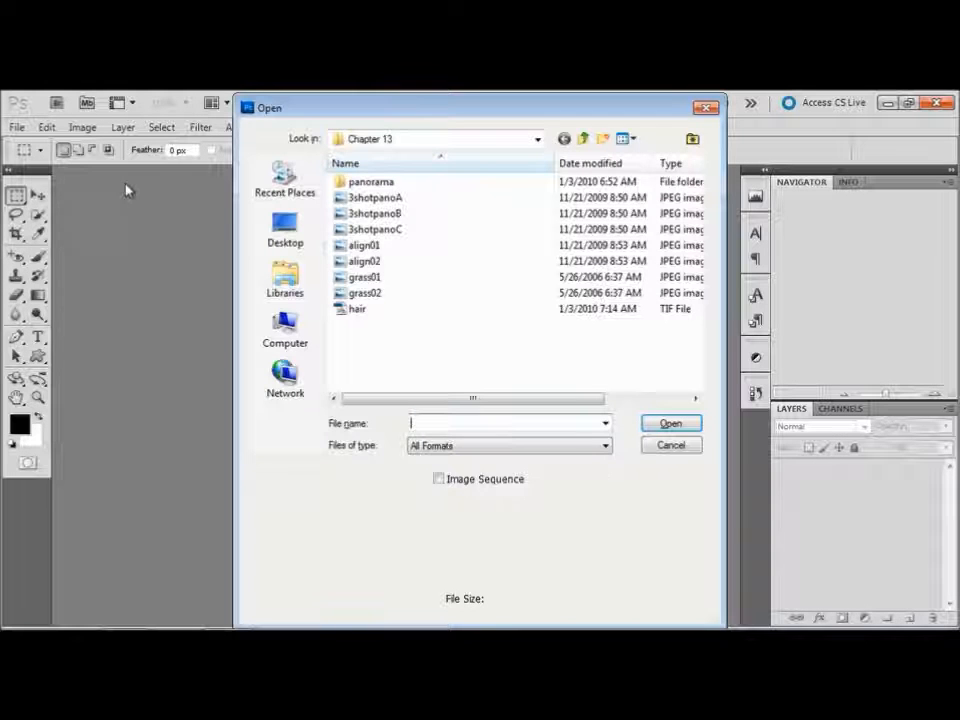
click(355, 248)
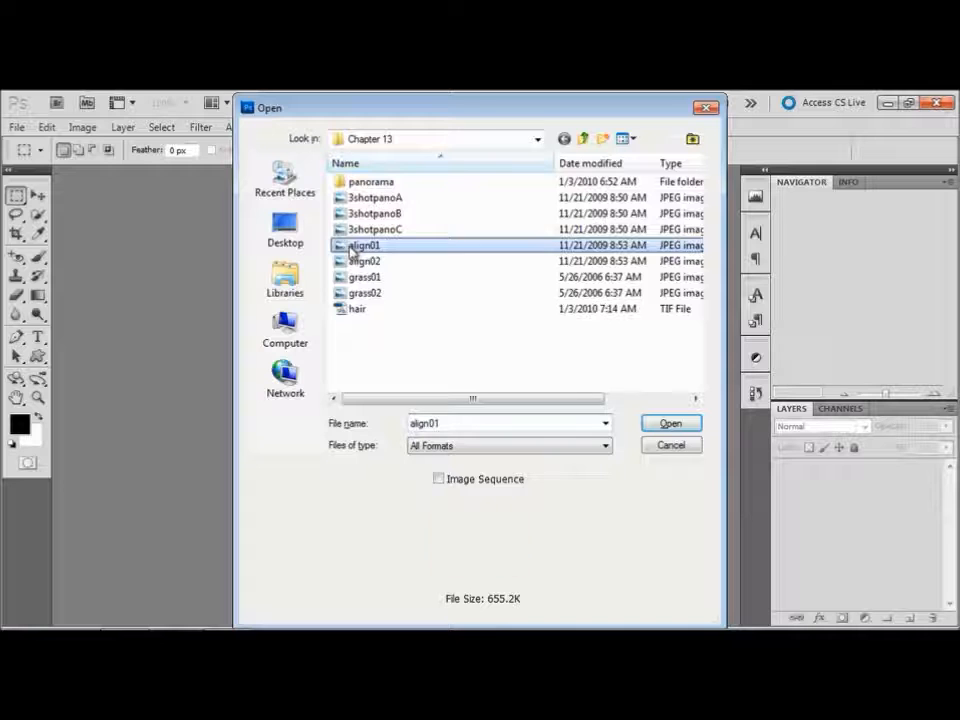
shift+click(355, 261)
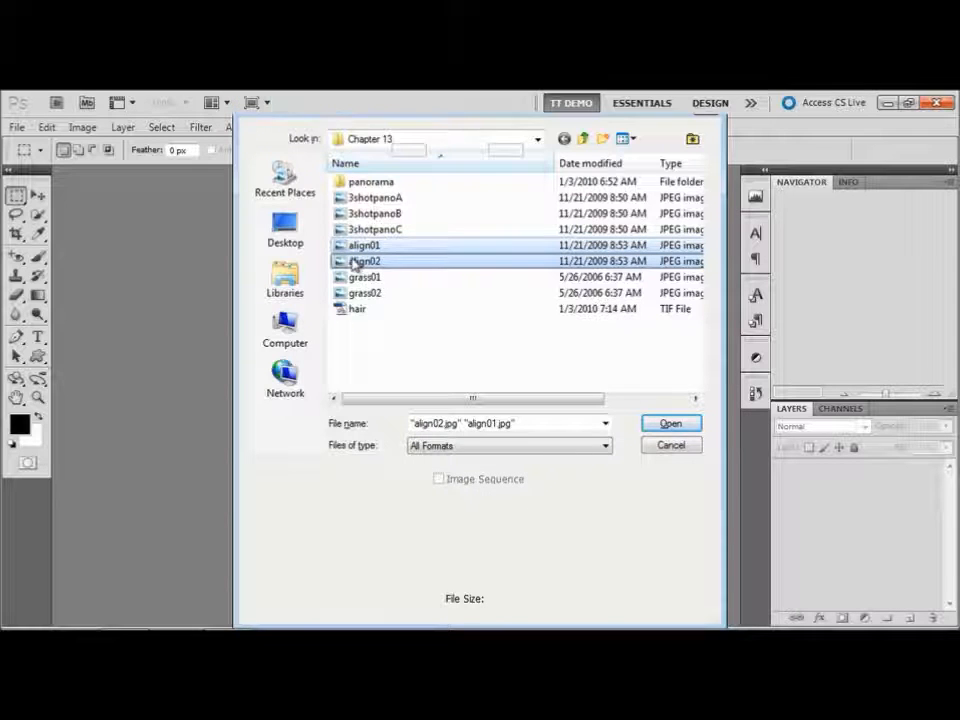
key(Return)
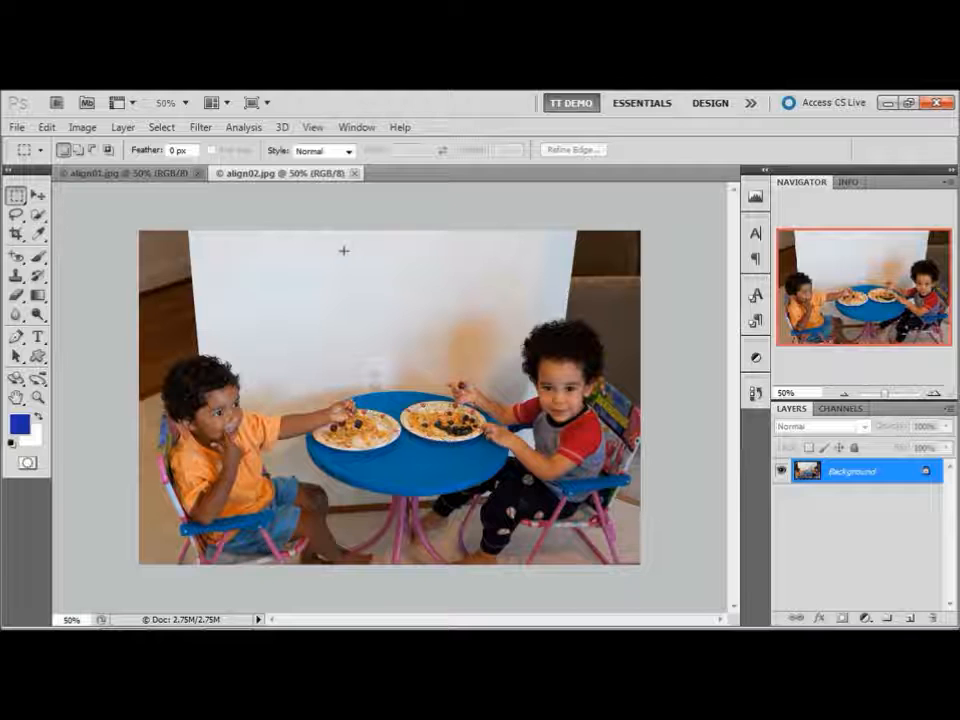
click(227, 103)
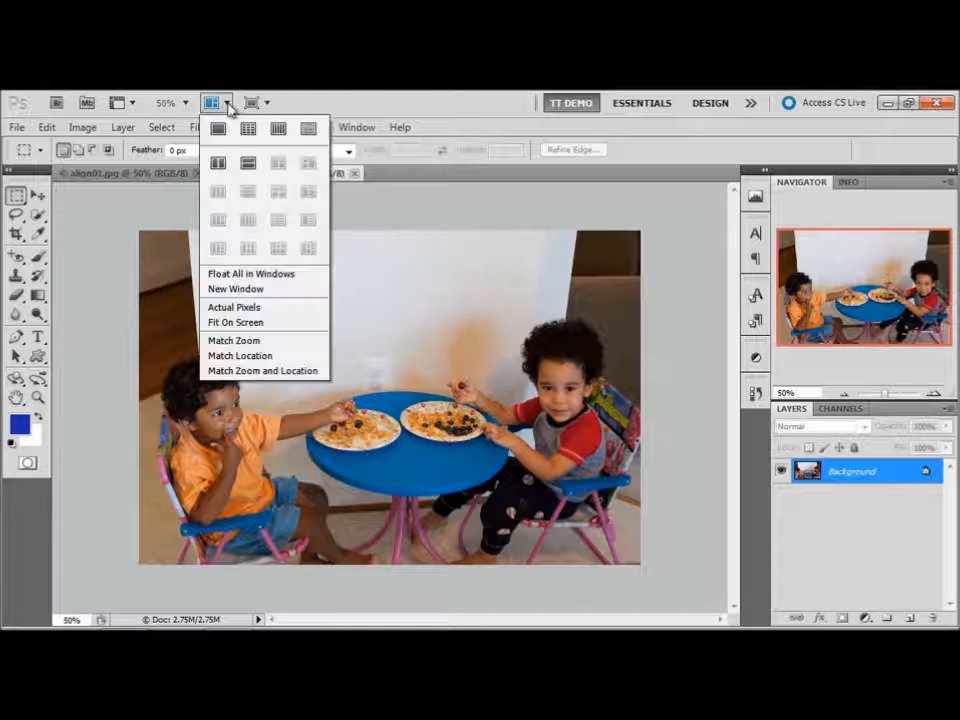
click(308, 129)
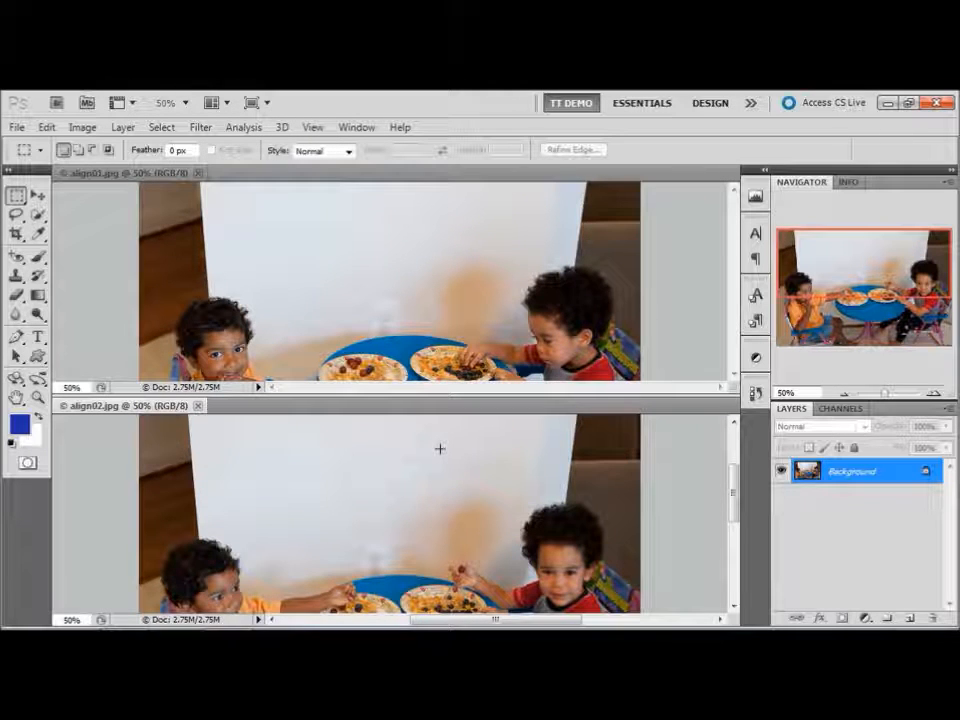
- Copy the align02 photo into the align01 document as a new layer above the background
key(ctrl+plus)
drag(450, 590, 452, 499)
click(445, 275)
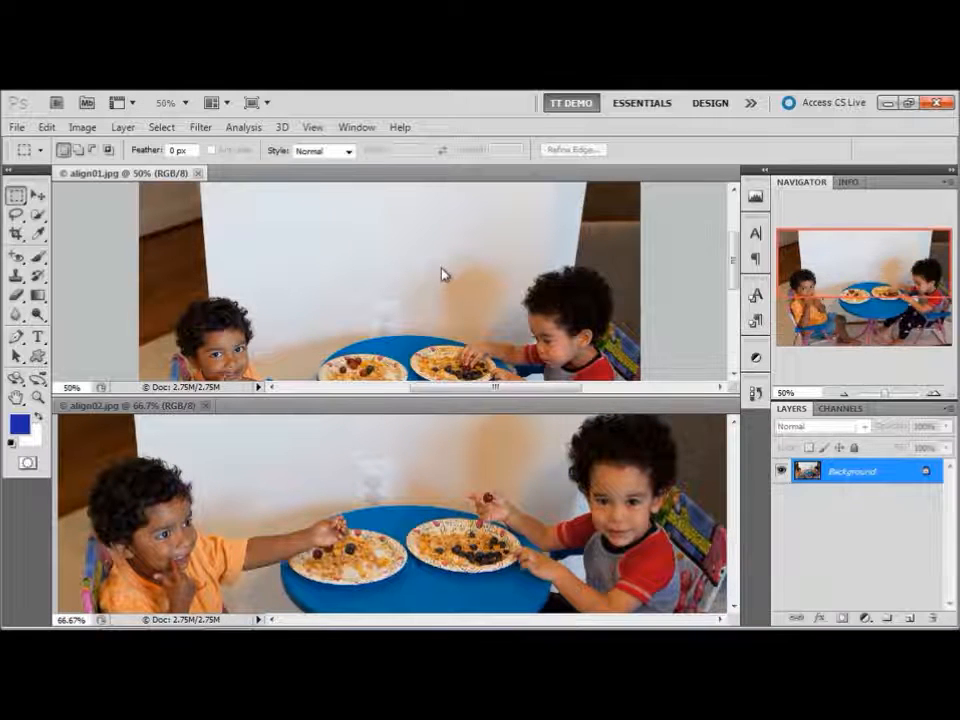
key(ctrl+plus)
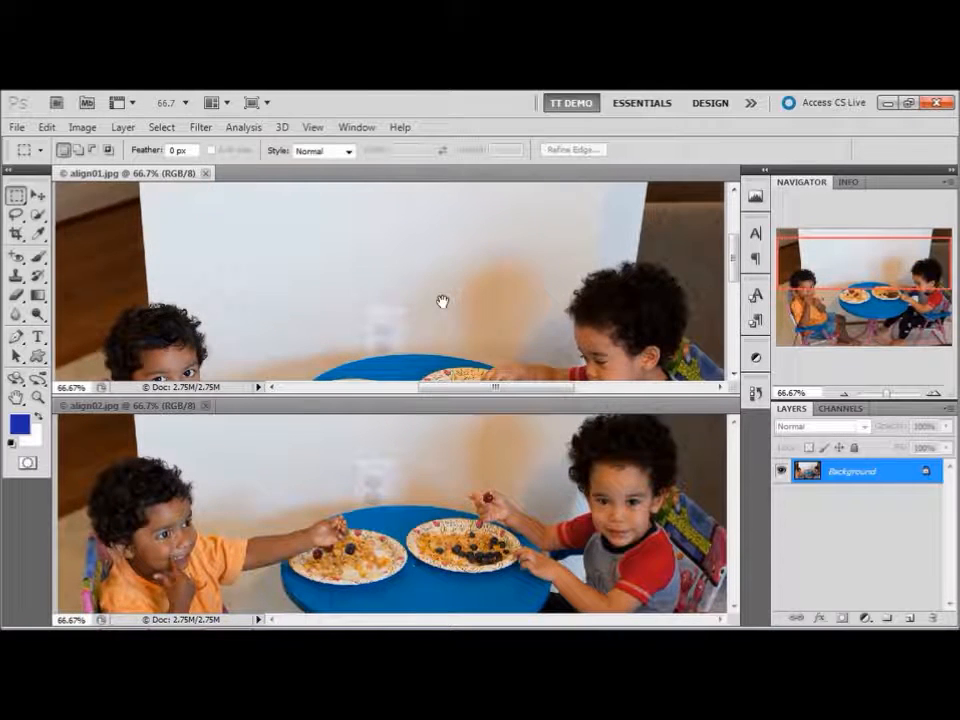
drag(441, 304, 443, 232)
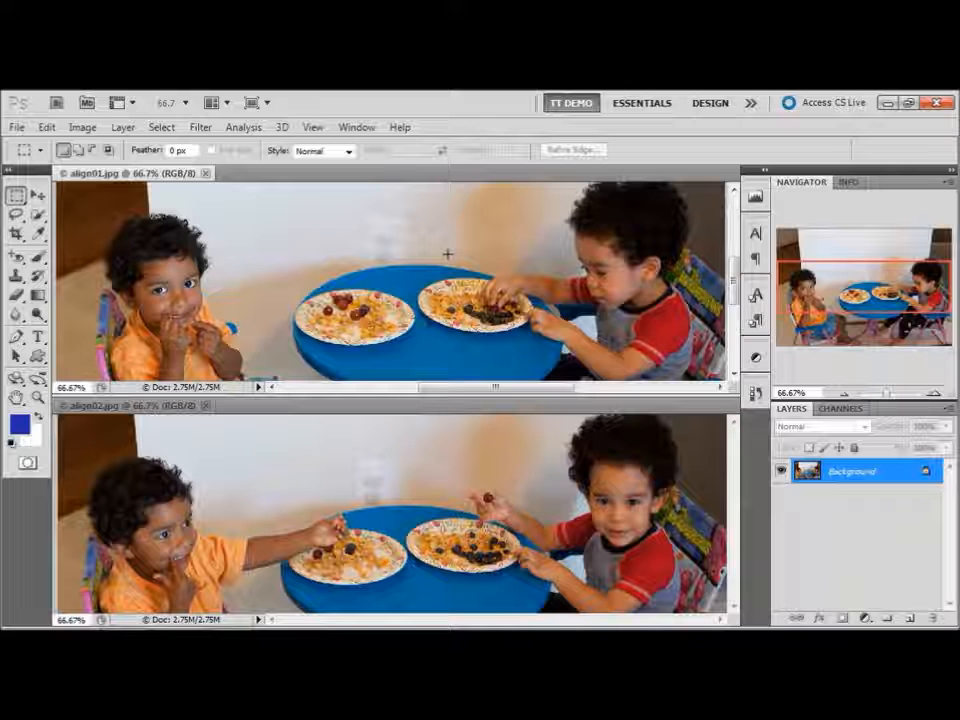
click(448, 459)
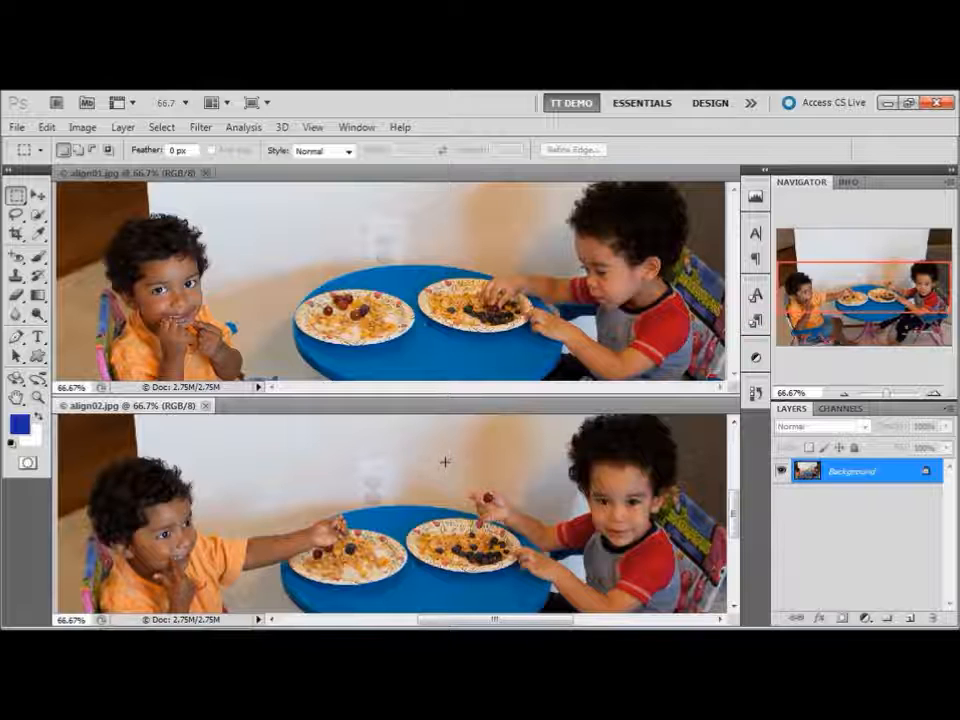
drag(450, 443, 447, 333)
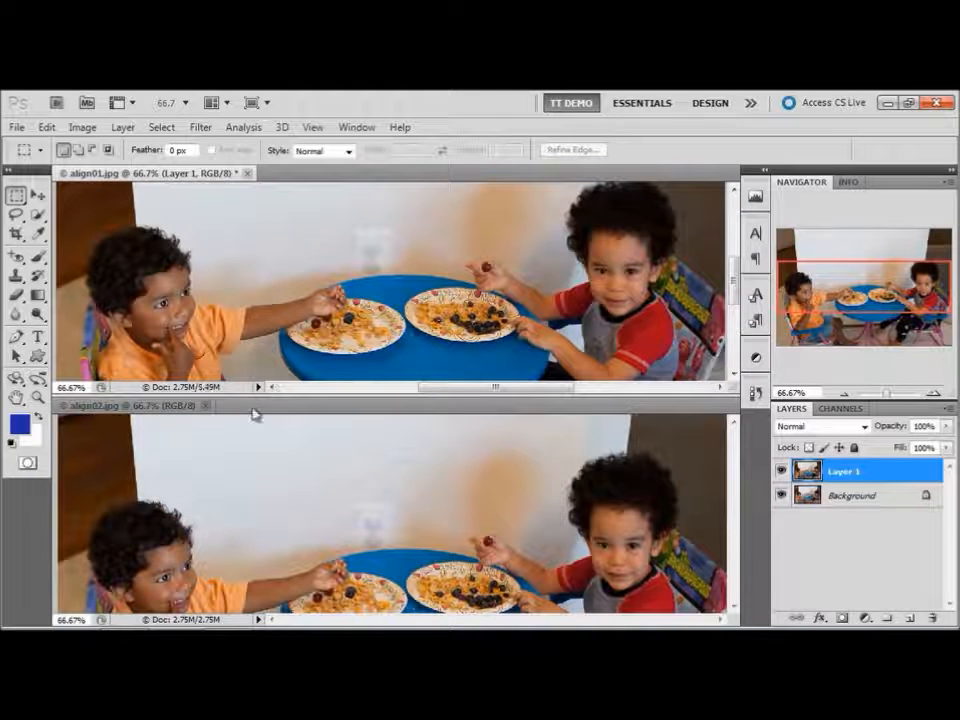
- Close the align02 document and compare the two layered photos by switching Layer 1 off and on
click(206, 405)
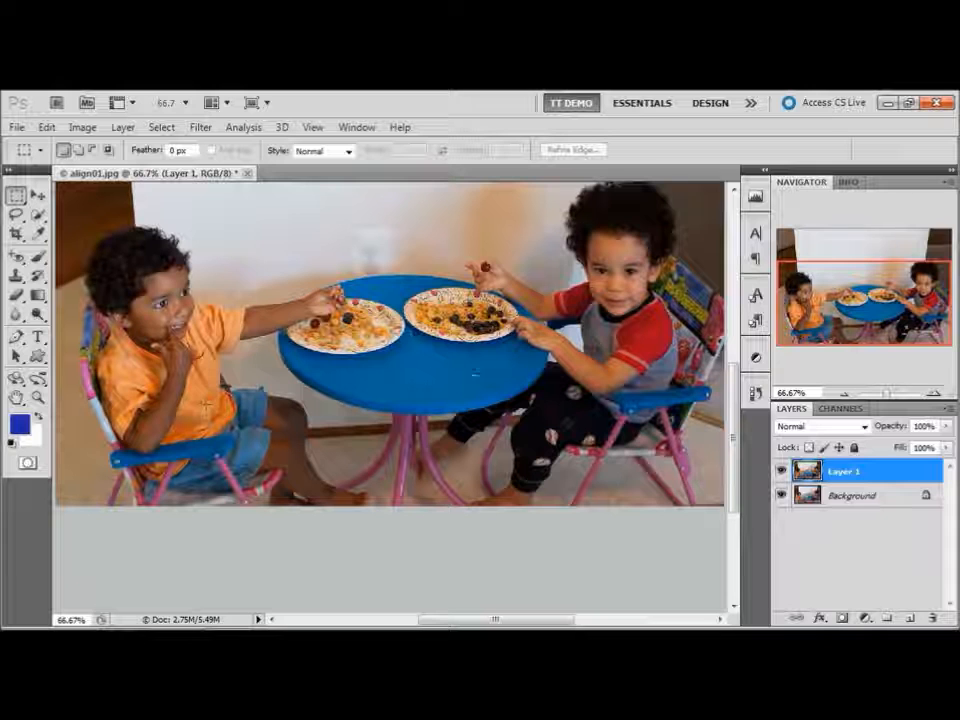
drag(497, 354, 502, 426)
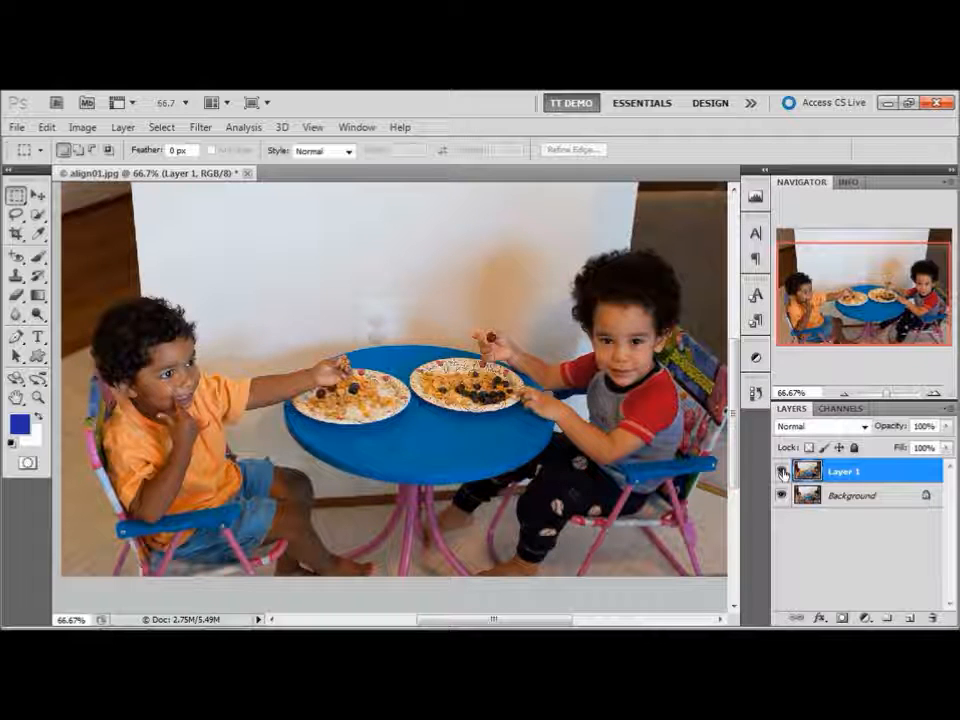
click(783, 472)
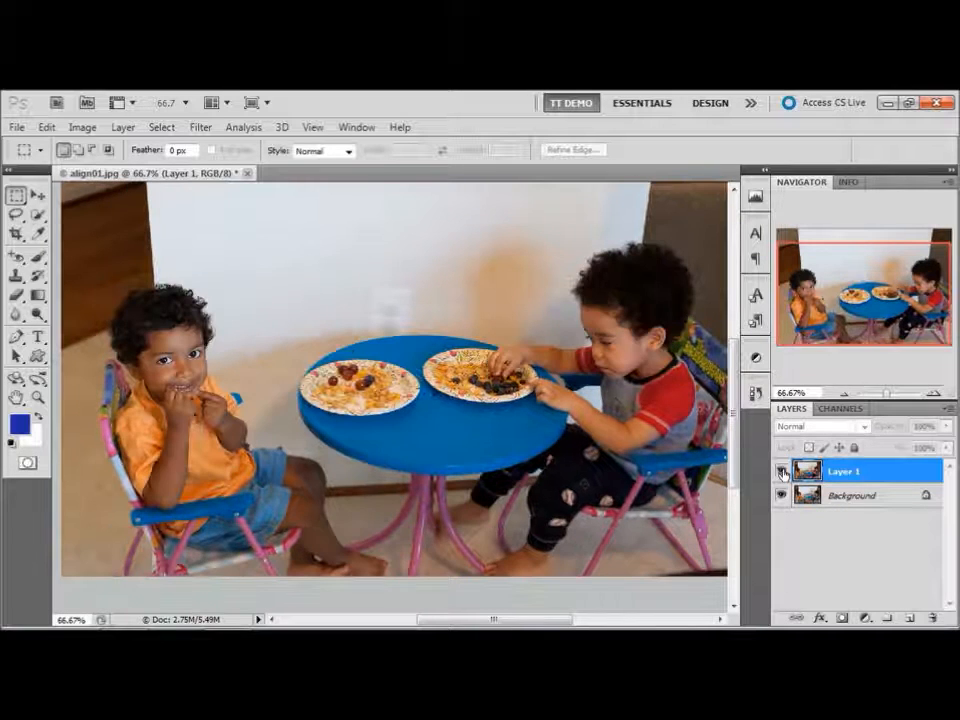
click(783, 472)
click(783, 472)
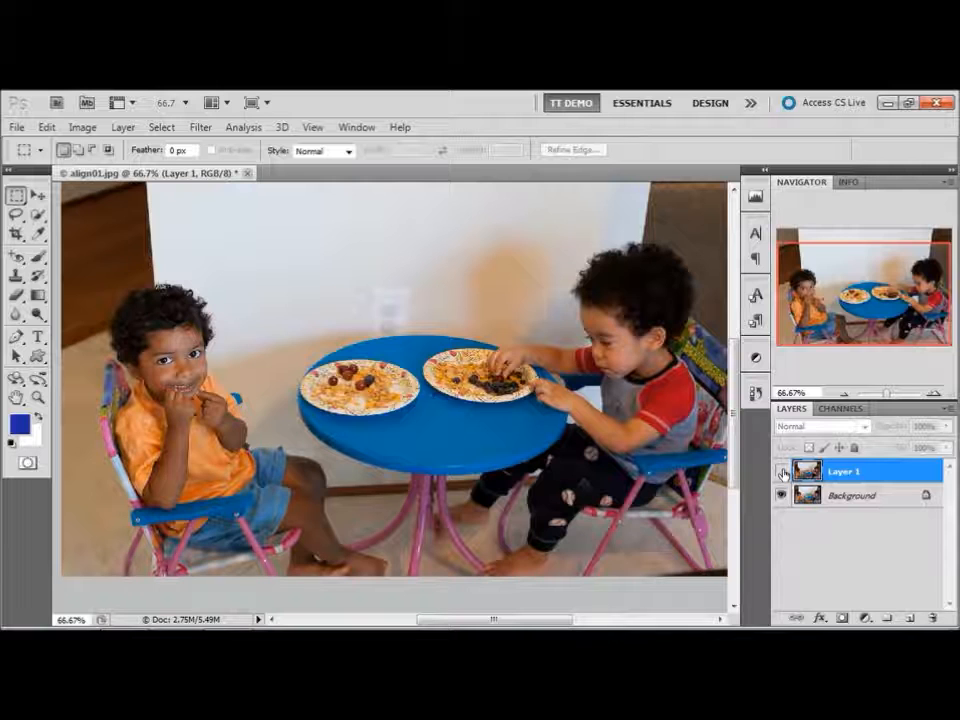
click(783, 472)
click(783, 472)
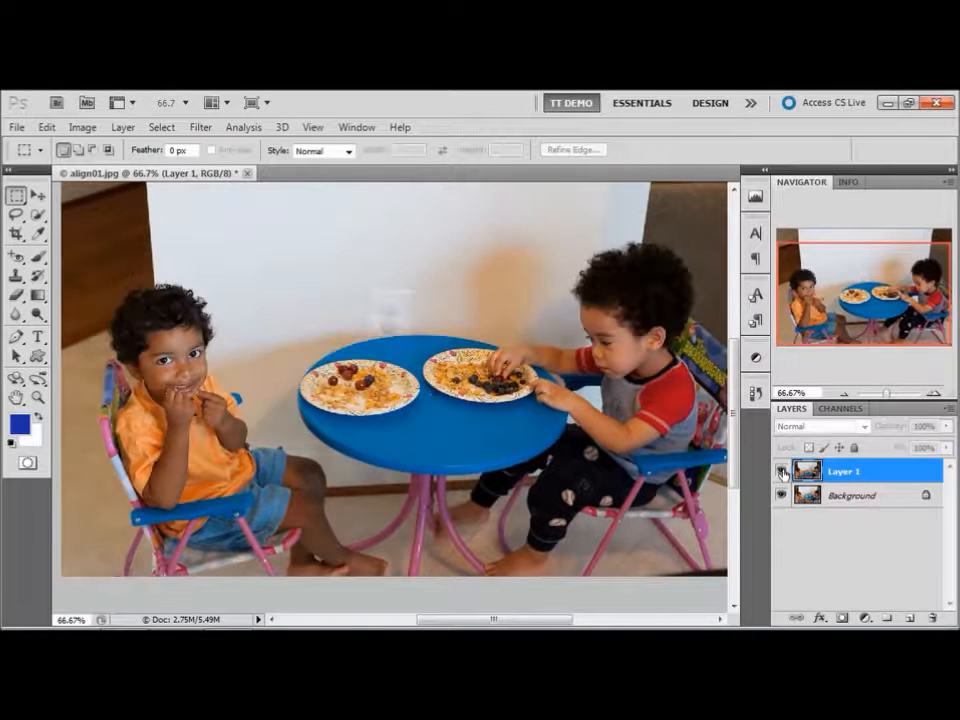
click(783, 472)
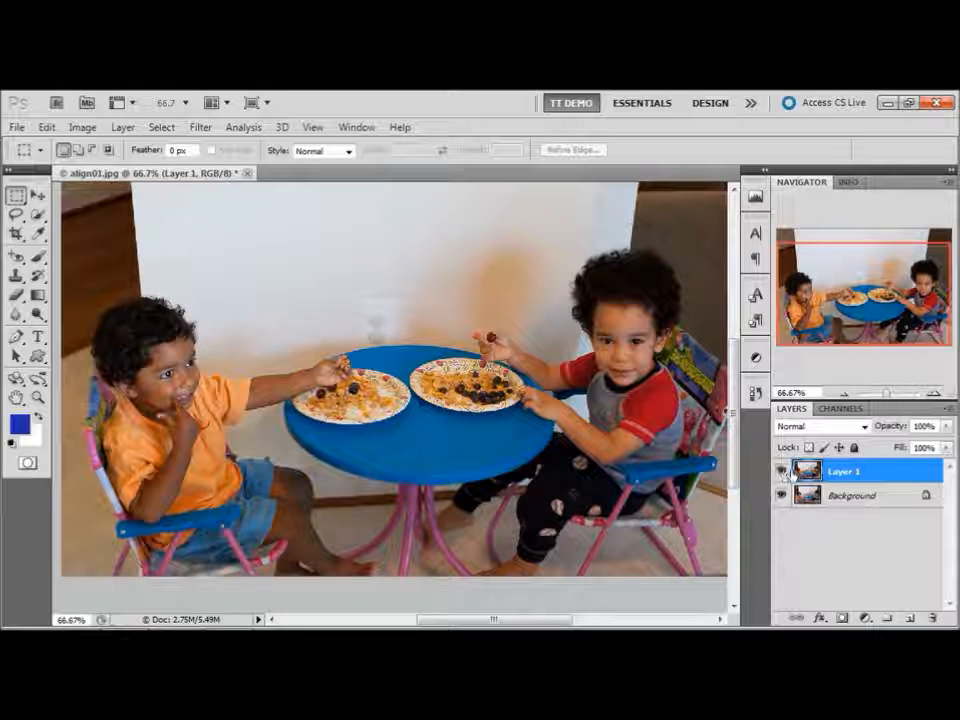
- Auto-align Layer 1 and the Background layer using the Auto projection
shift+click(841, 495)
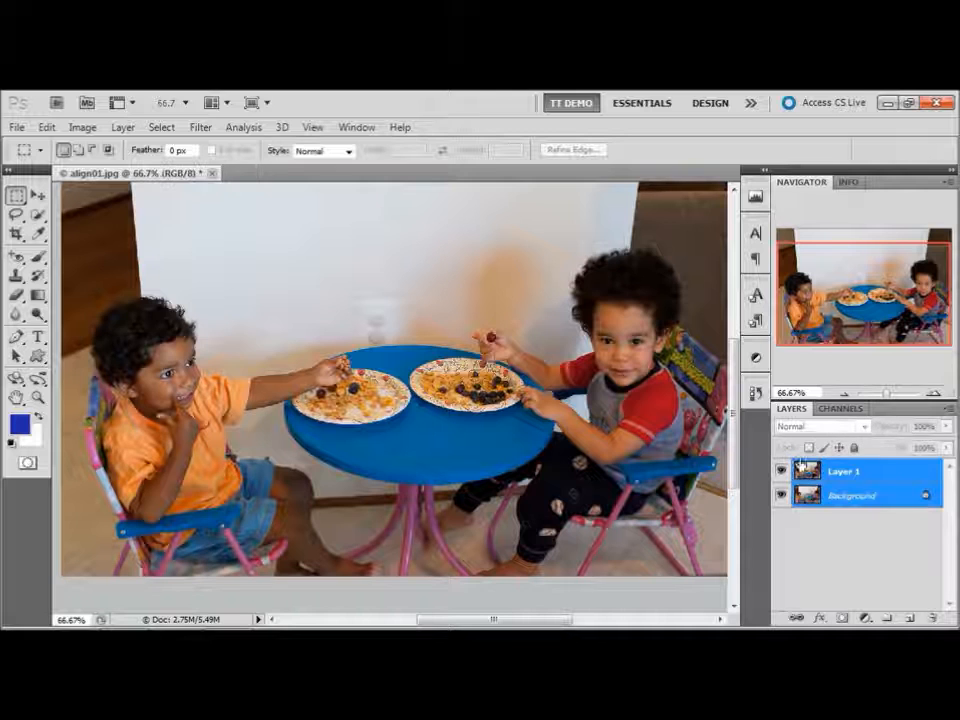
click(46, 127)
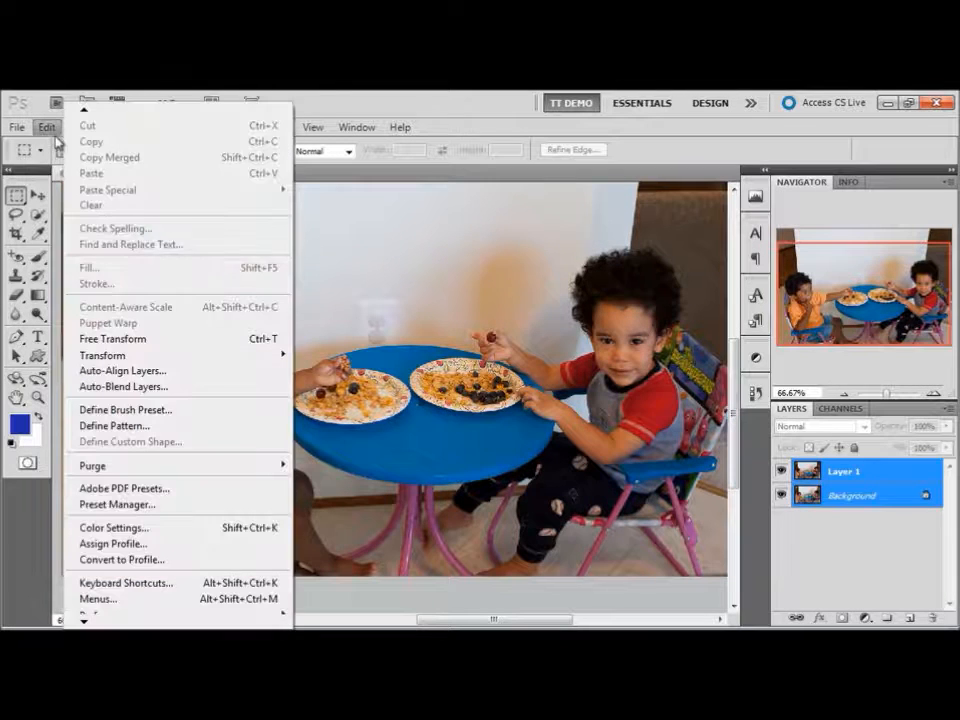
click(93, 372)
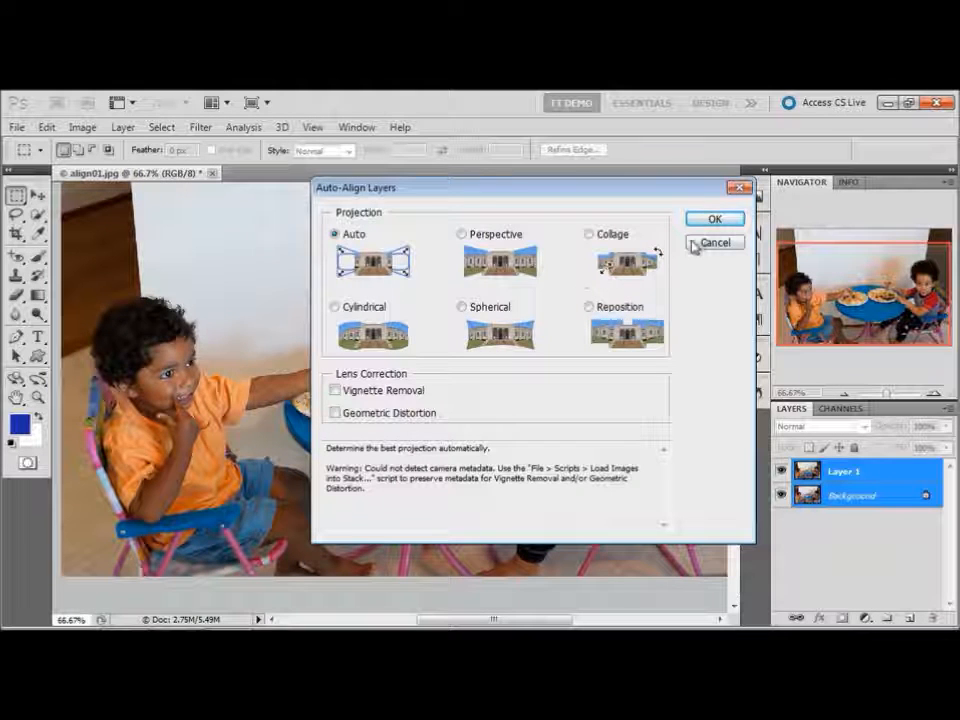
click(716, 219)
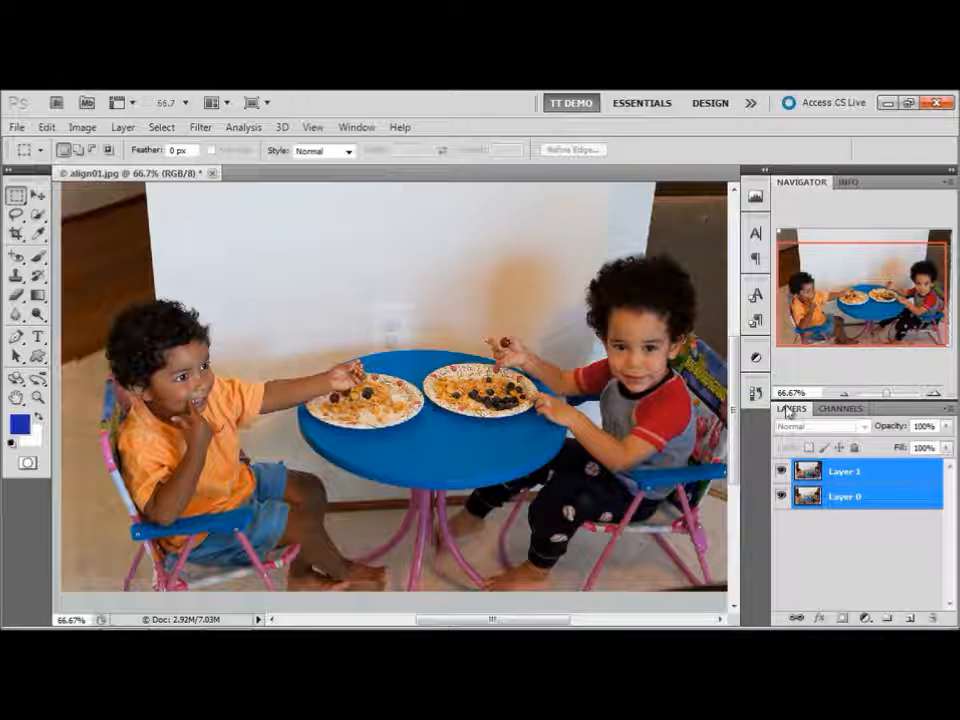
- Check the alignment of the two photos by repeatedly hiding and showing Layer 1
click(782, 472)
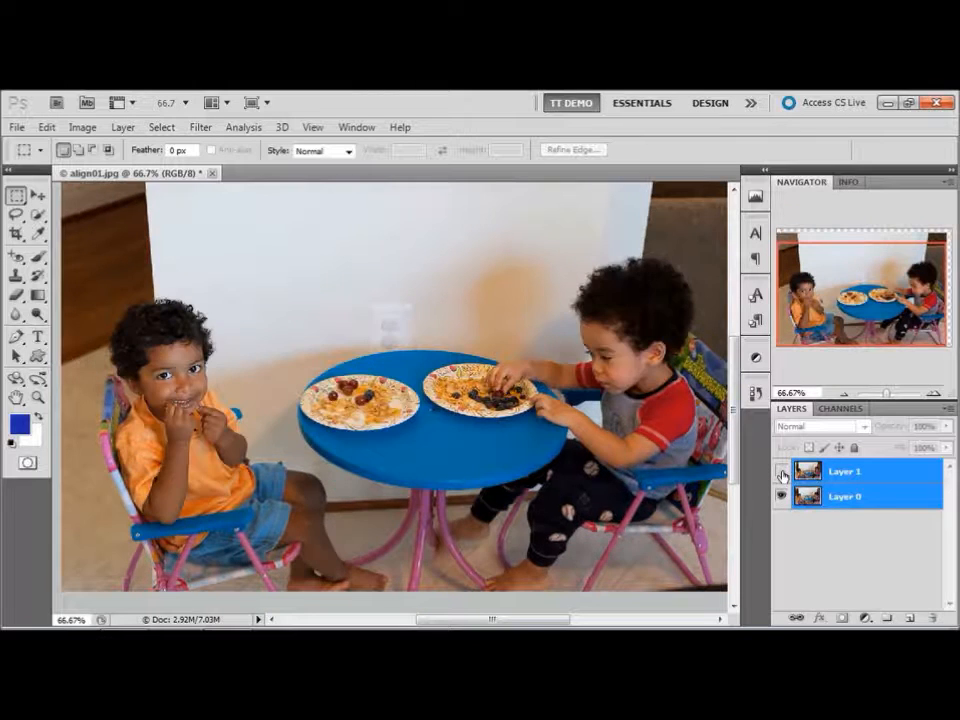
click(783, 473)
click(783, 473)
click(783, 473)
click(783, 473)
click(783, 473)
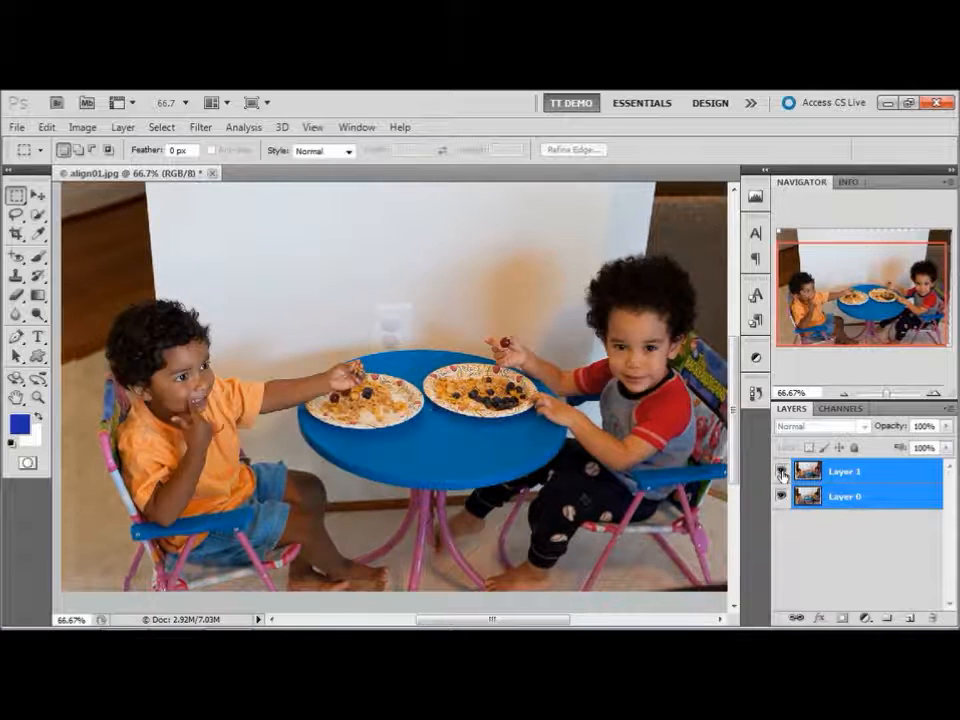
click(783, 473)
click(783, 473)
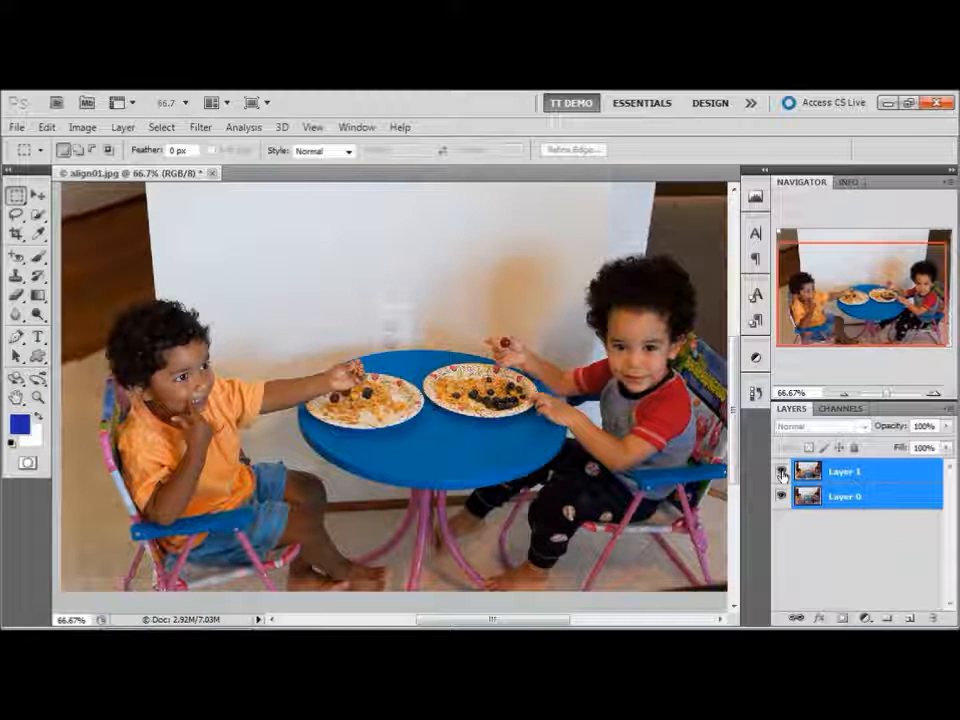
- Add a mask to Layer 1 and paint it black with a soft 174 px brush over the boy in orange, his outstretched arm and plate
click(863, 476)
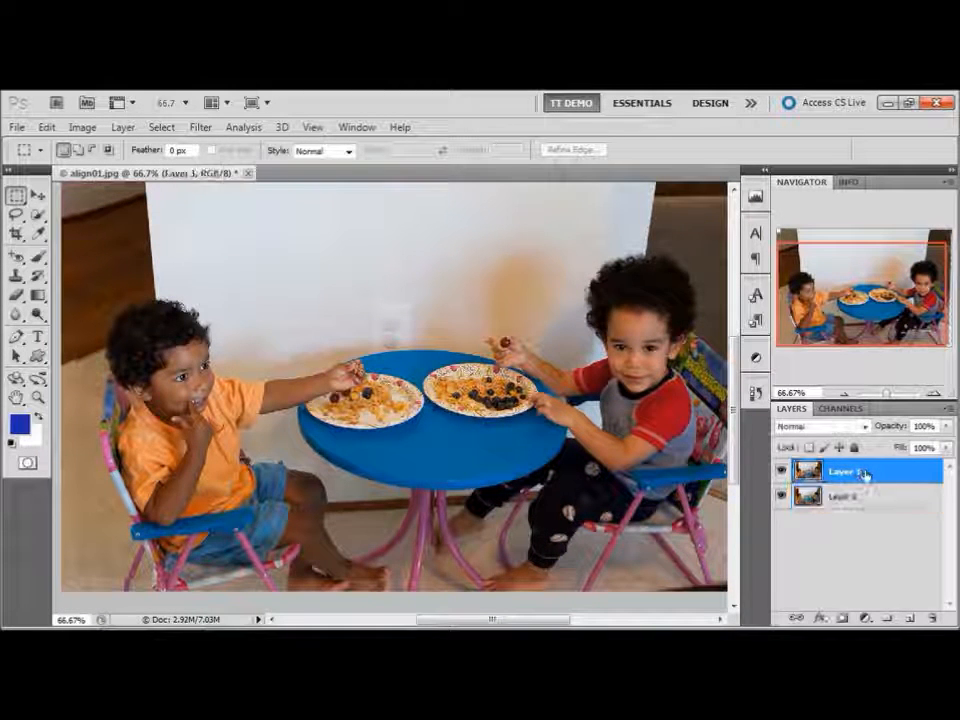
click(845, 620)
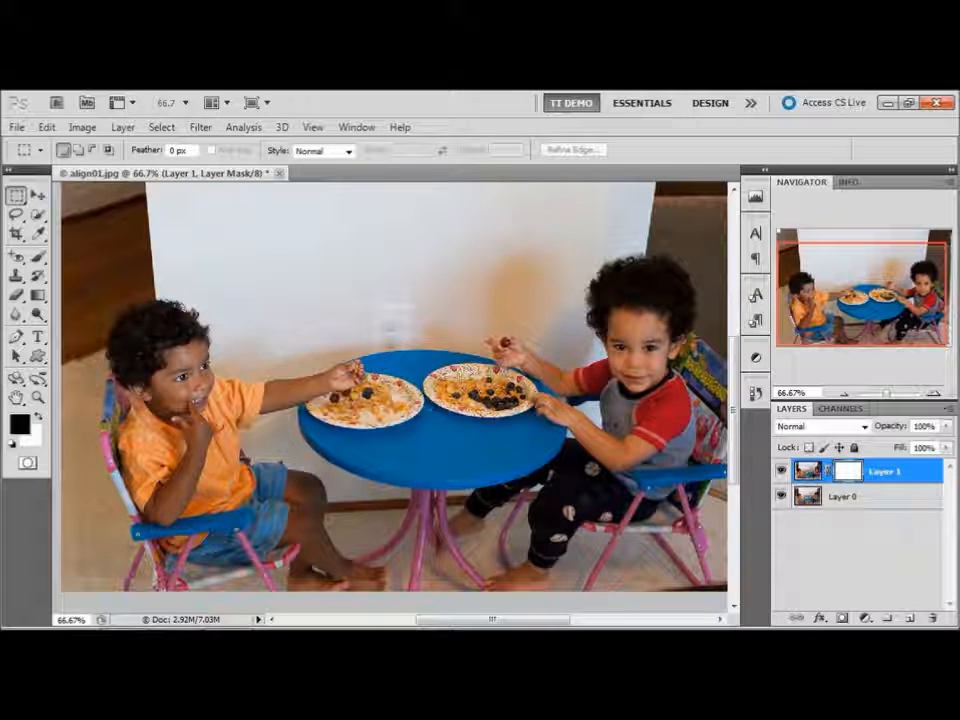
key(b)
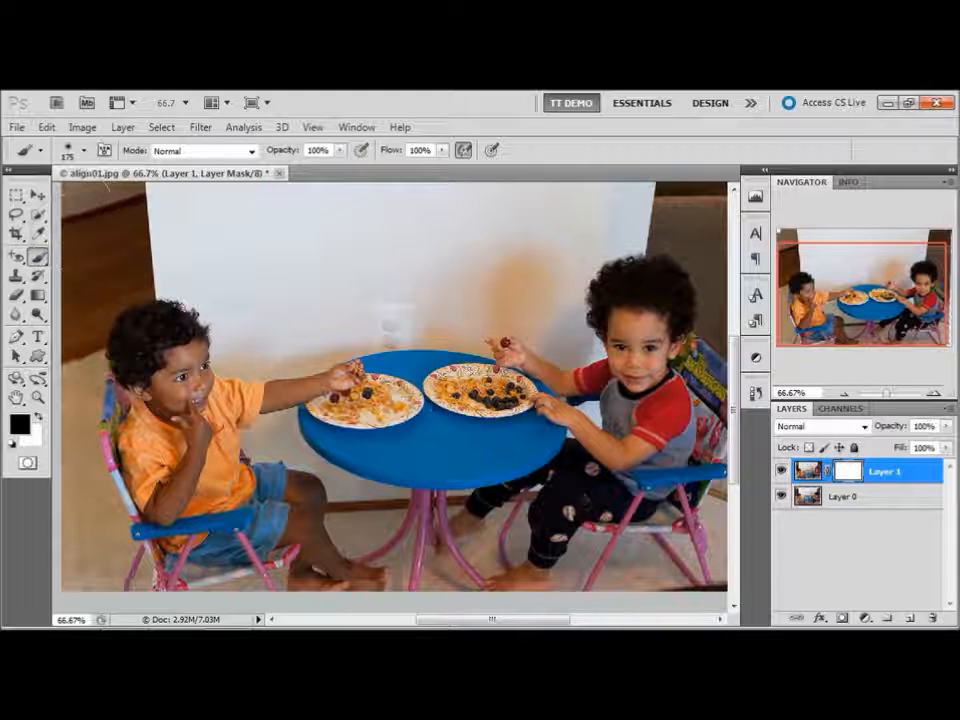
click(85, 148)
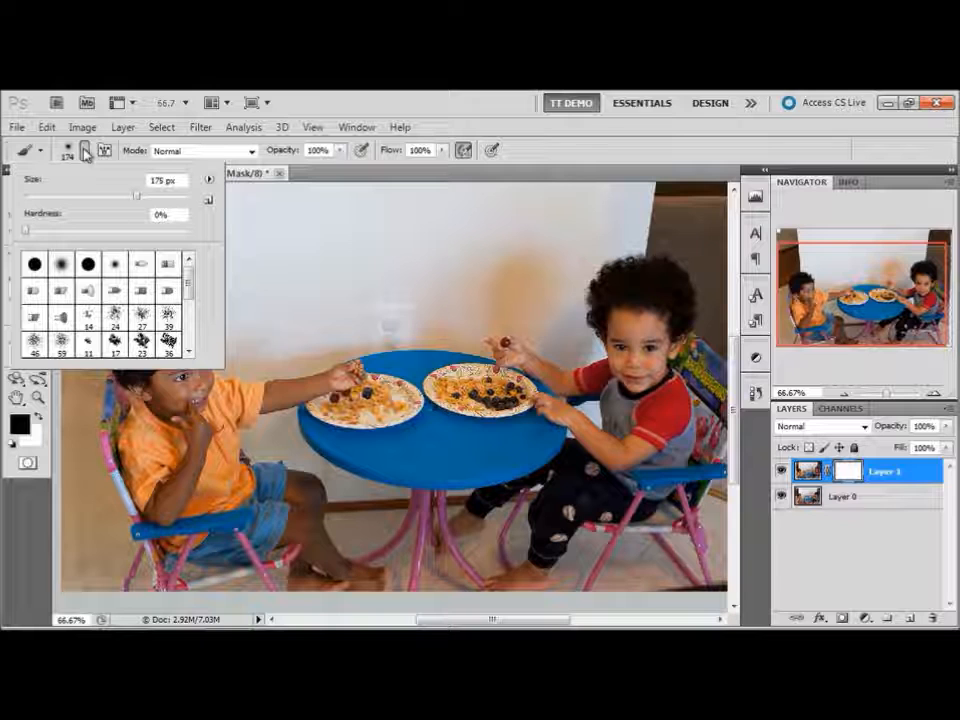
click(85, 150)
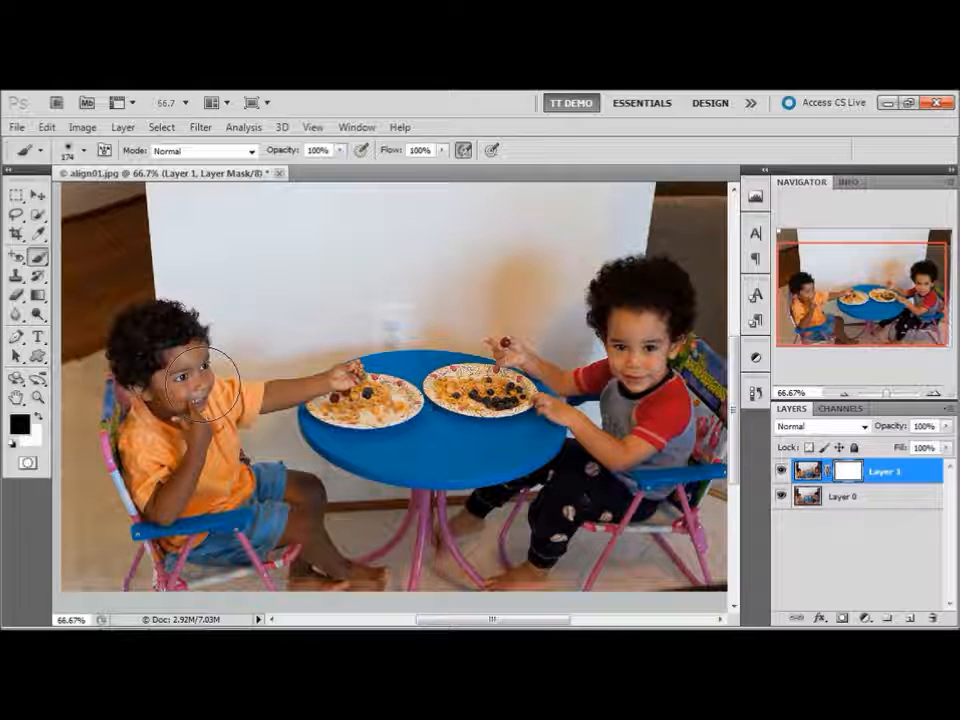
mouse_move(203, 385)
mouse_down()
mouse_move(221, 366)
mouse_move(175, 345)
mouse_move(165, 325)
mouse_up()
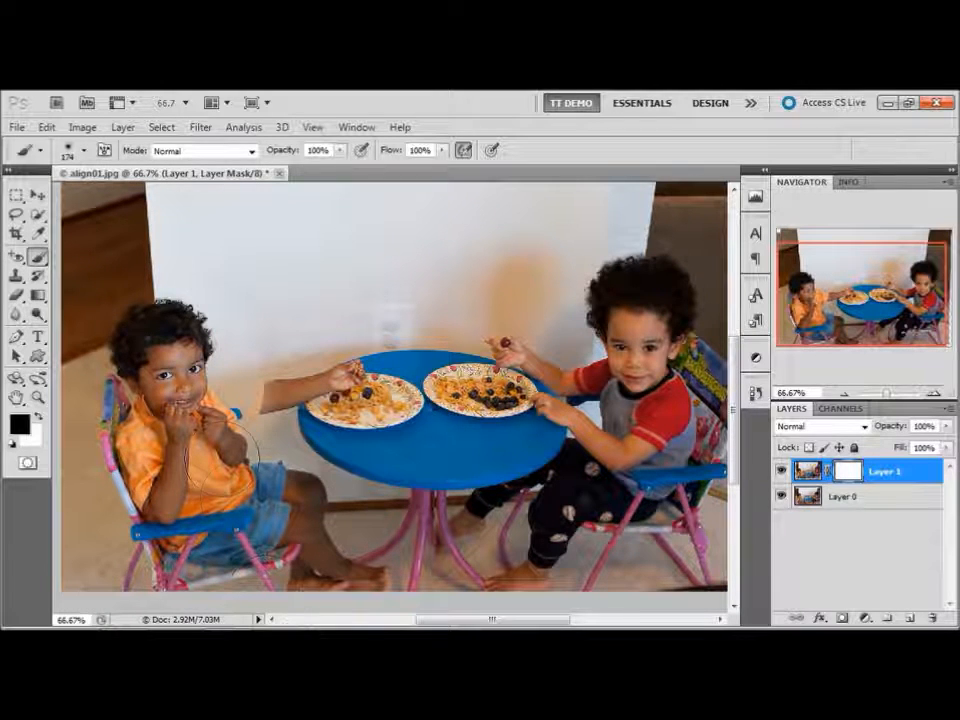
mouse_move(247, 395)
mouse_down()
mouse_move(311, 372)
mouse_move(385, 414)
mouse_move(287, 322)
mouse_move(282, 389)
mouse_move(319, 540)
mouse_move(260, 572)
mouse_move(350, 588)
mouse_move(357, 578)
mouse_up()
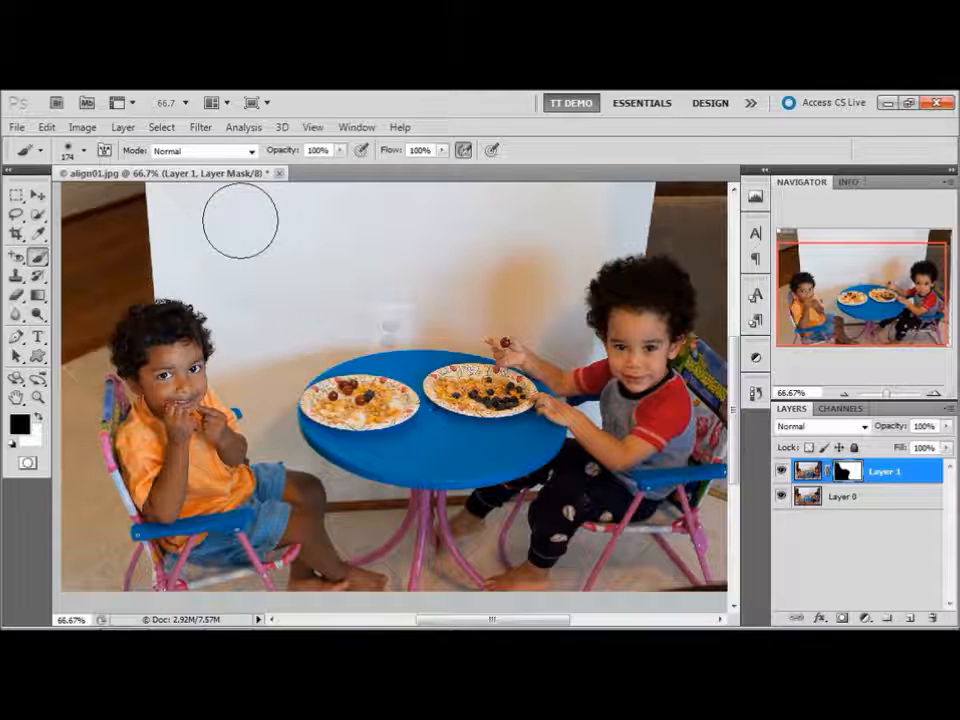
- Crop the combined photo just inside the transparent edges left by the alignment
key(ctrl+minus)
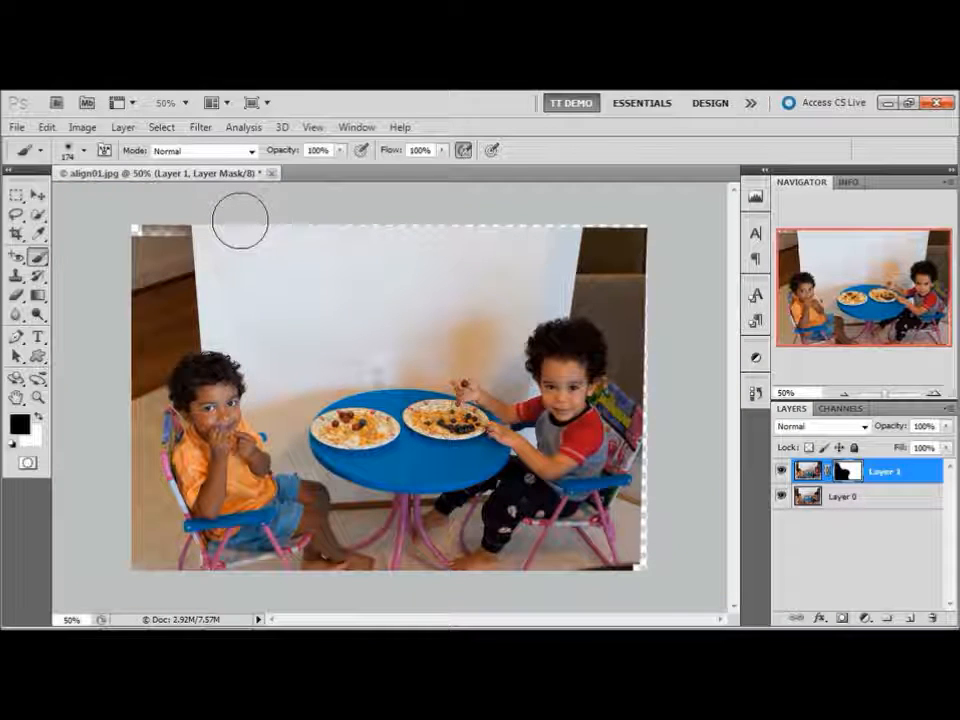
key(c)
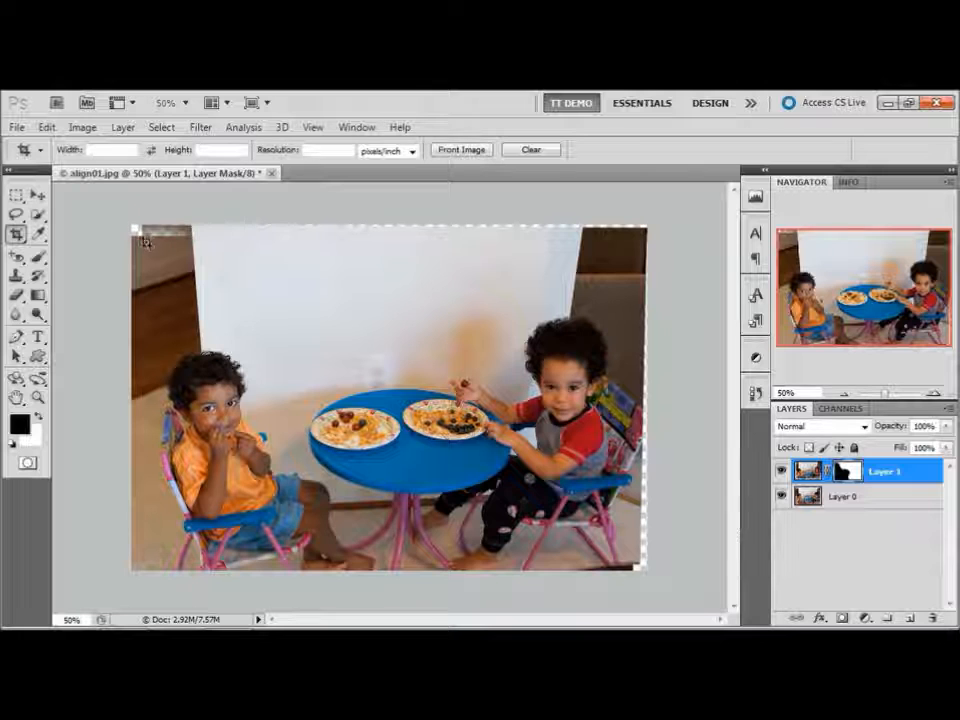
drag(142, 238, 632, 556)
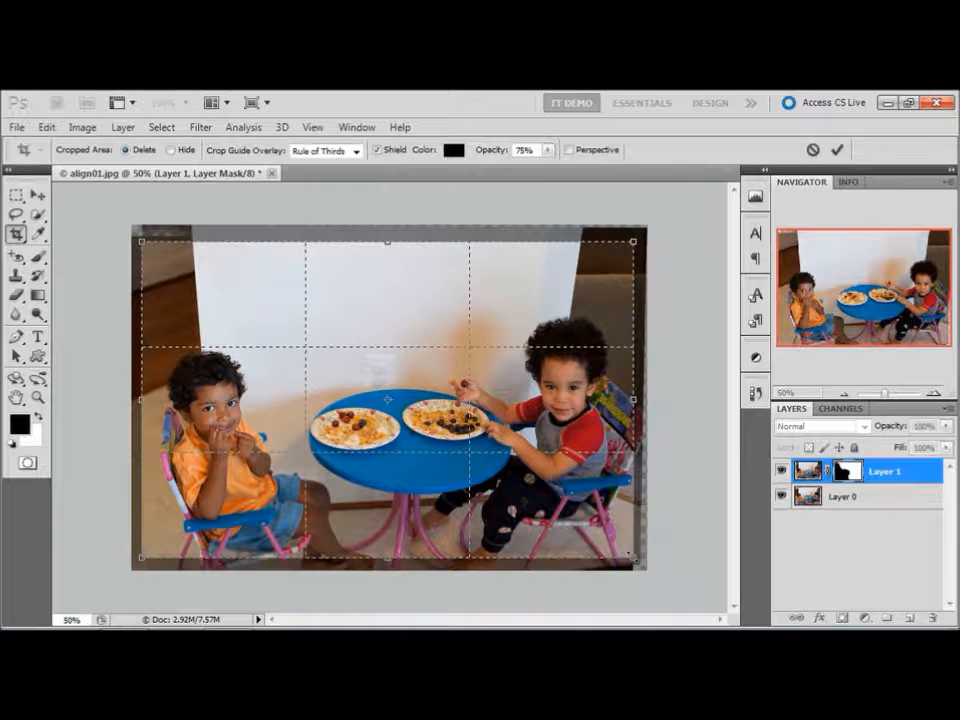
key(Return)
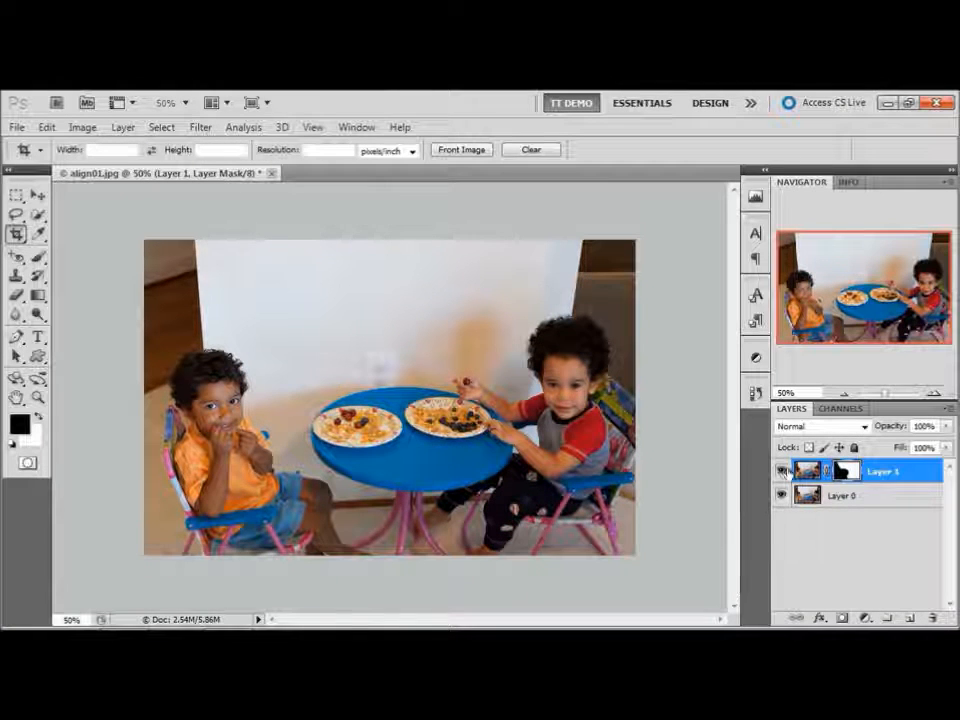
- Compare the masked composite with the photo underneath by hiding and showing Layer 1
click(782, 473)
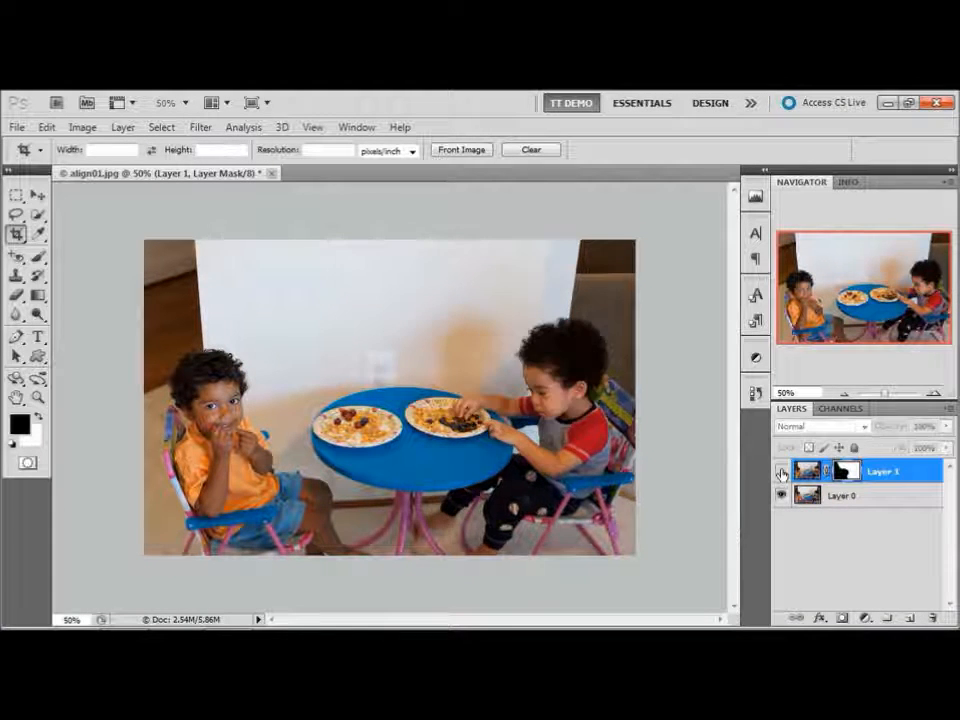
click(782, 473)
click(782, 473)
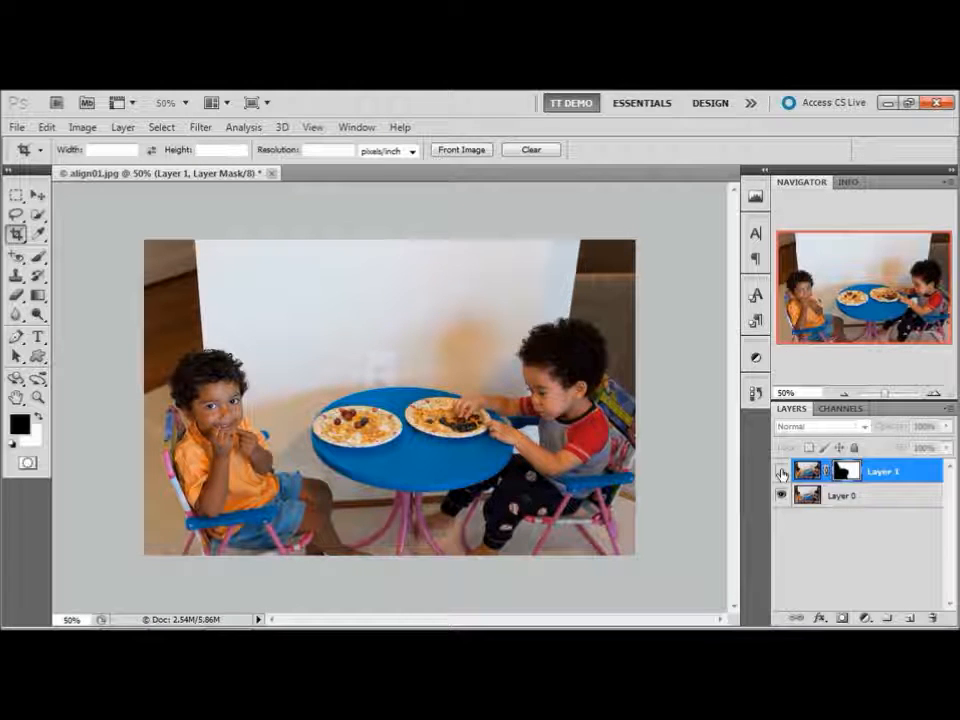
click(782, 473)
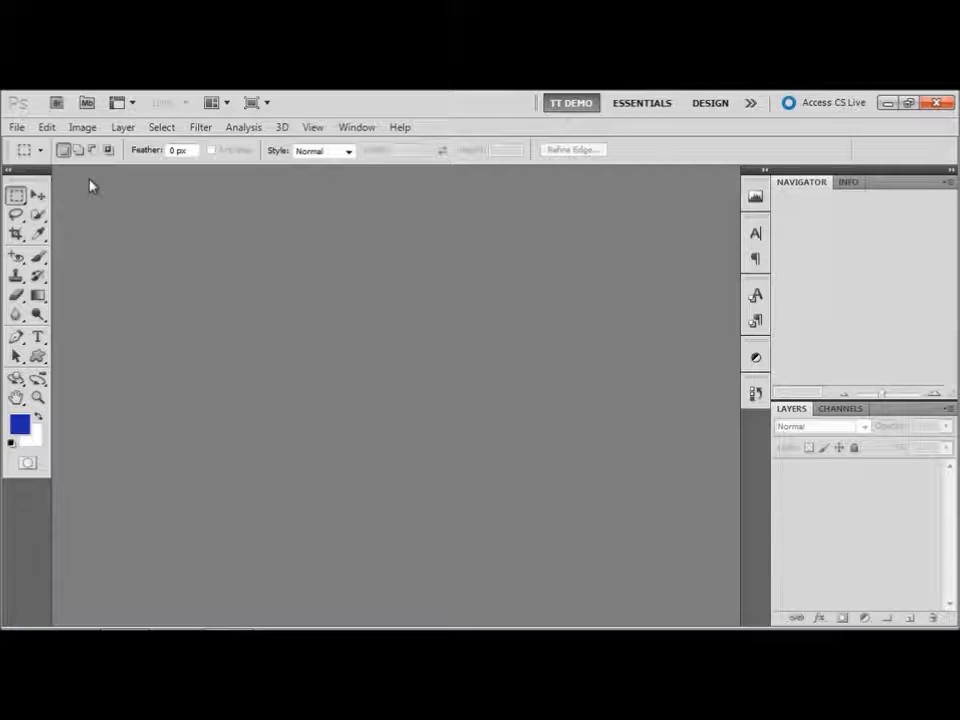
- Open the hair file from the Chapter 13 folder and briefly hide Layer 0 to check the sand layer beneath
key(ctrl+o)
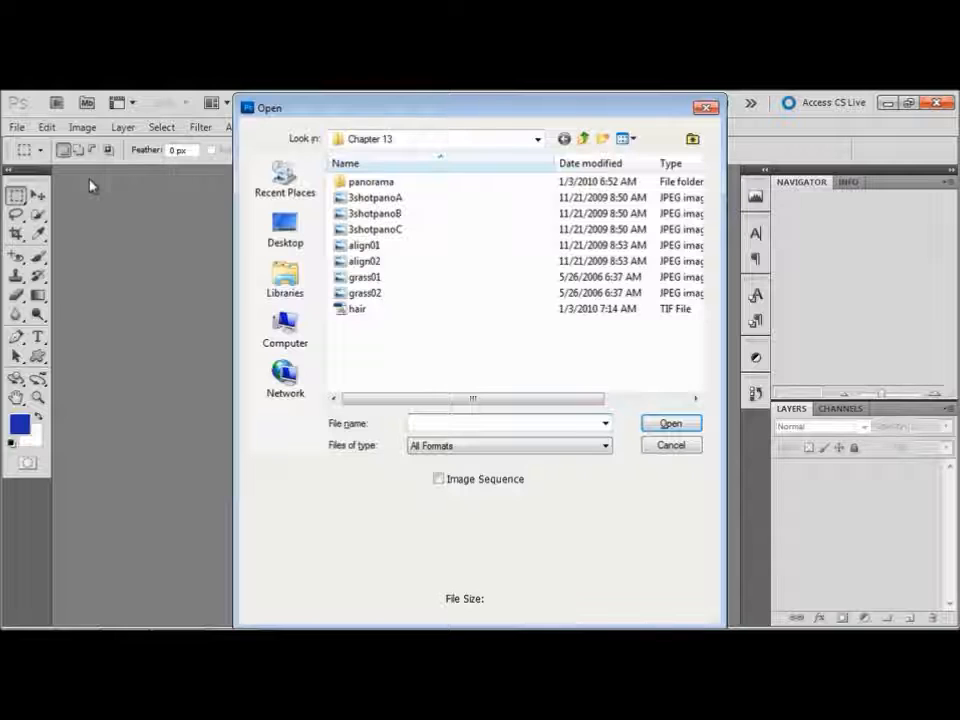
double_click(346, 314)
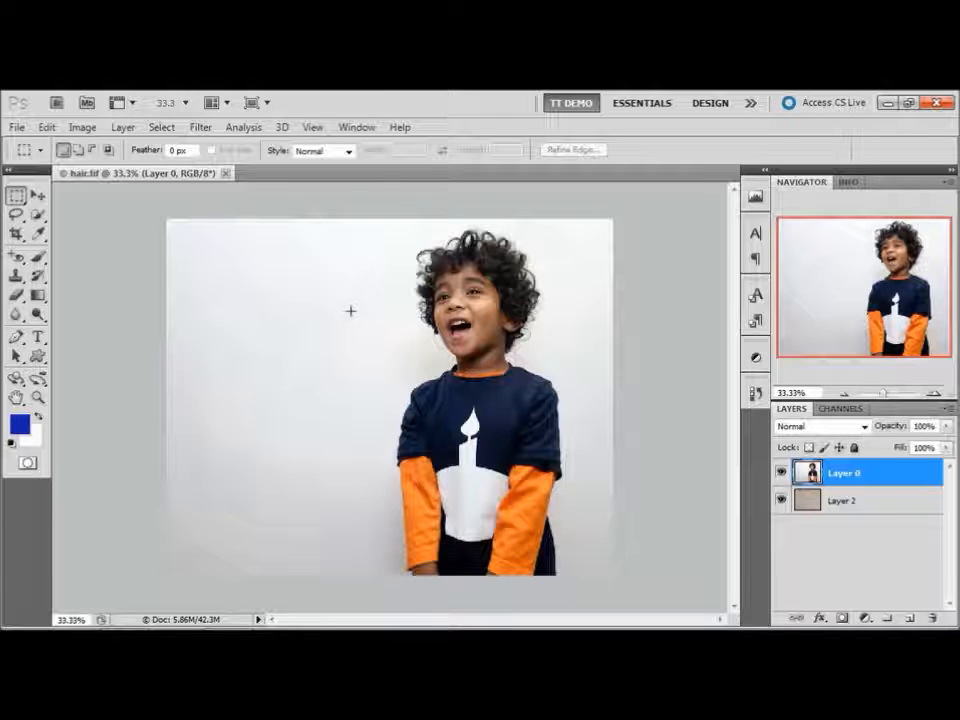
click(781, 473)
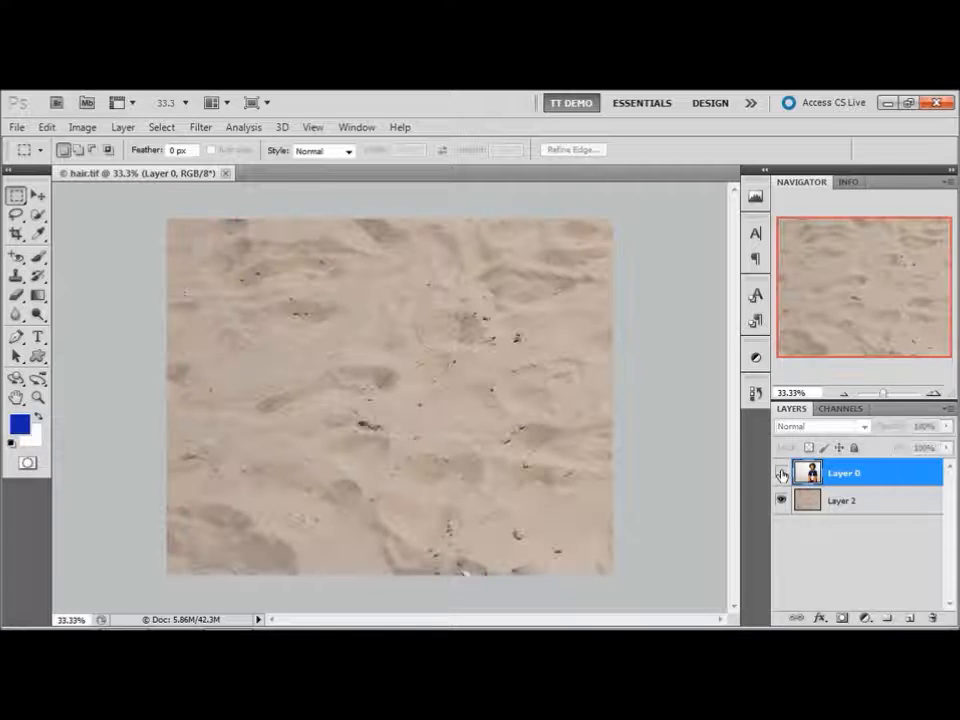
click(781, 473)
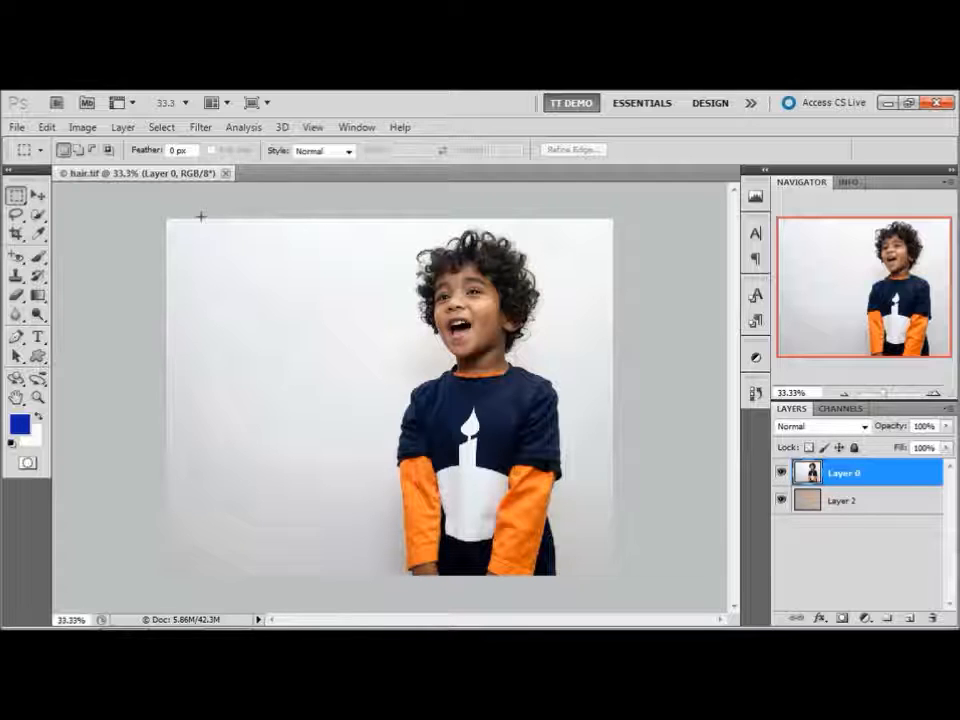
- Select the pale backdrop on both sides of the boy with the Quick Selection tool at a 300 px brush size
click(37, 215)
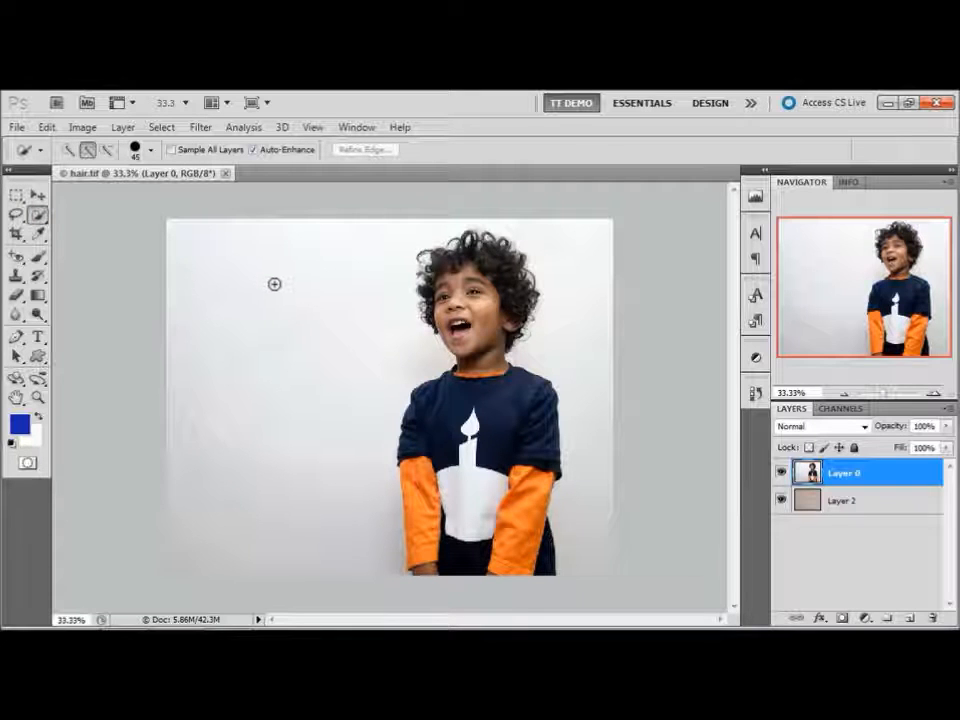
key(bracketright)
key(bracketright)
key(bracketright)
key(bracketright)
key(bracketright)
key(bracketright)
key(bracketright)
key(bracketright)
key(bracketright)
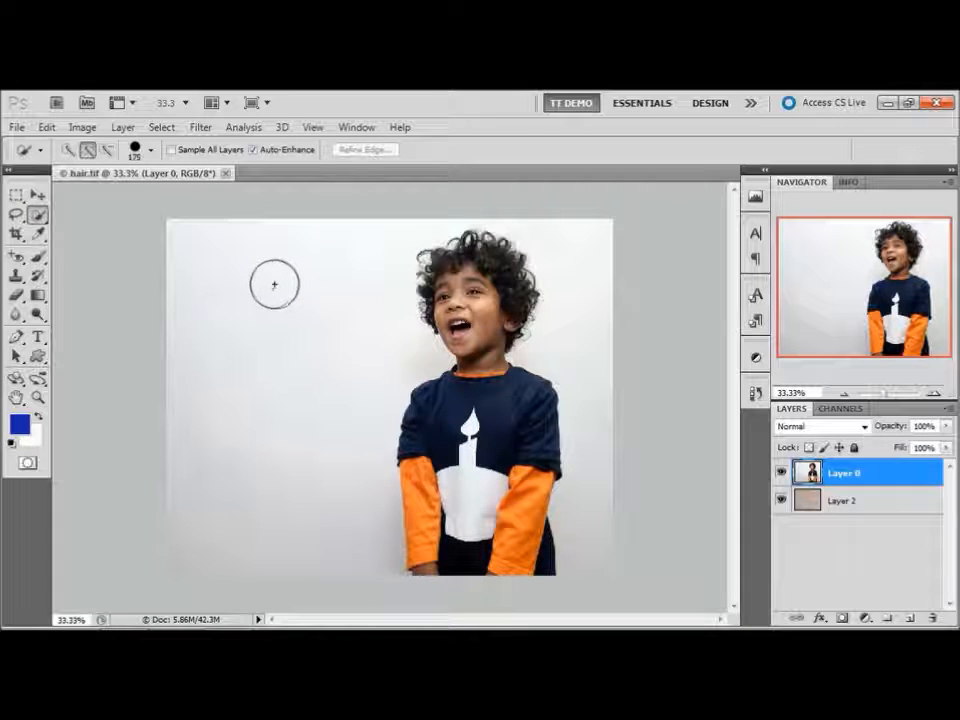
key(bracketright)
key(bracketright)
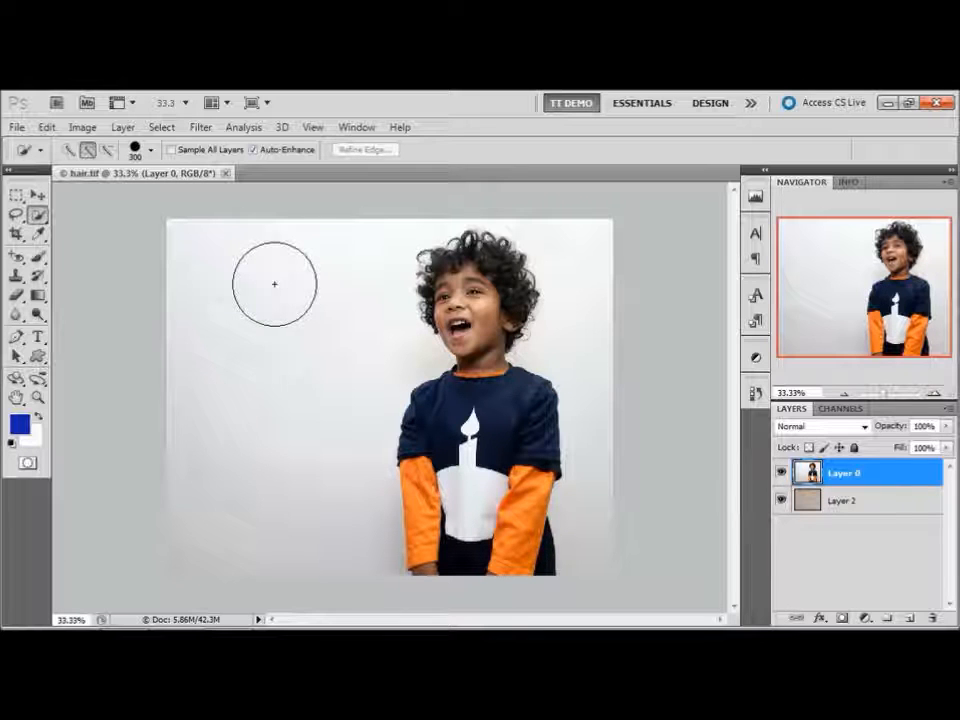
mouse_move(351, 242)
mouse_down()
mouse_move(302, 265)
mouse_move(272, 268)
mouse_up()
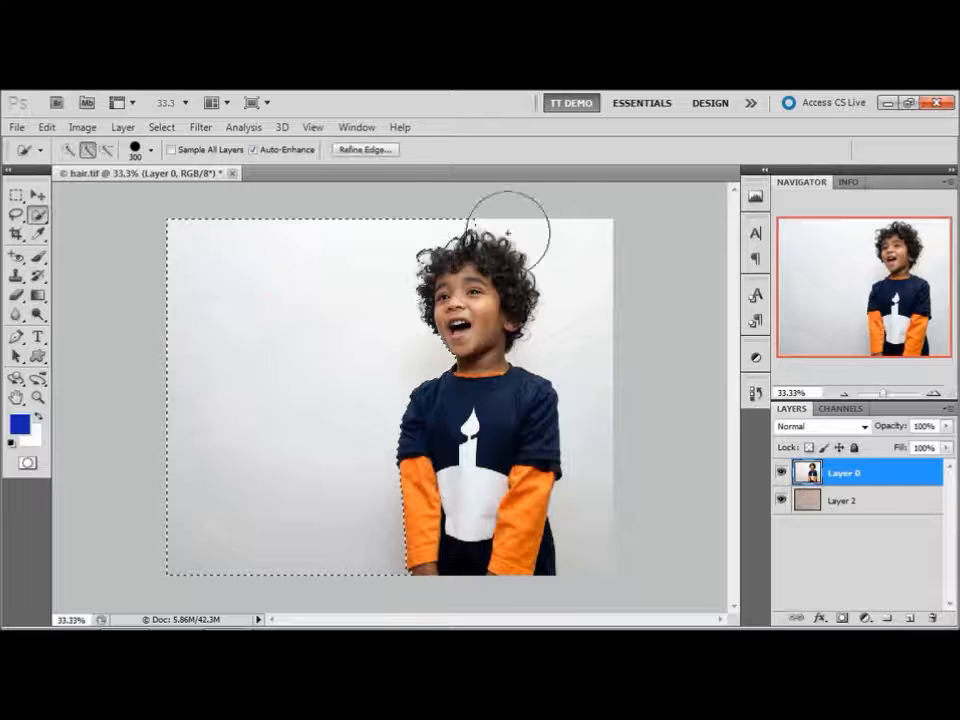
drag(589, 231, 591, 242)
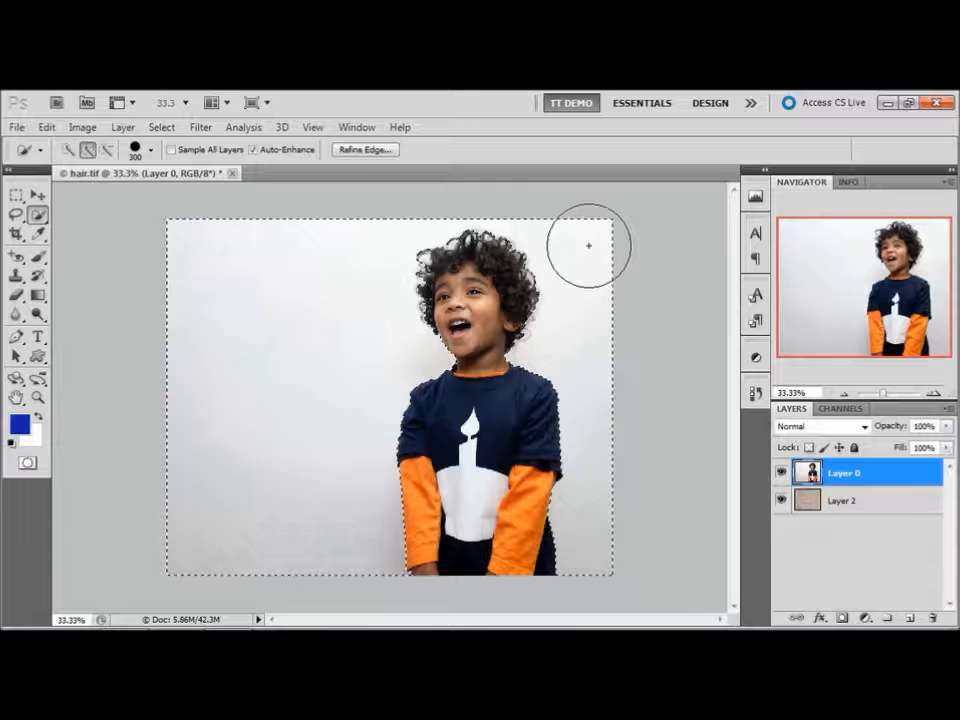
- Subtract the loose curls along the ear side of the boy's hair from the backdrop selection using a 40 px Quick Selection brush
key(ctrl+1)
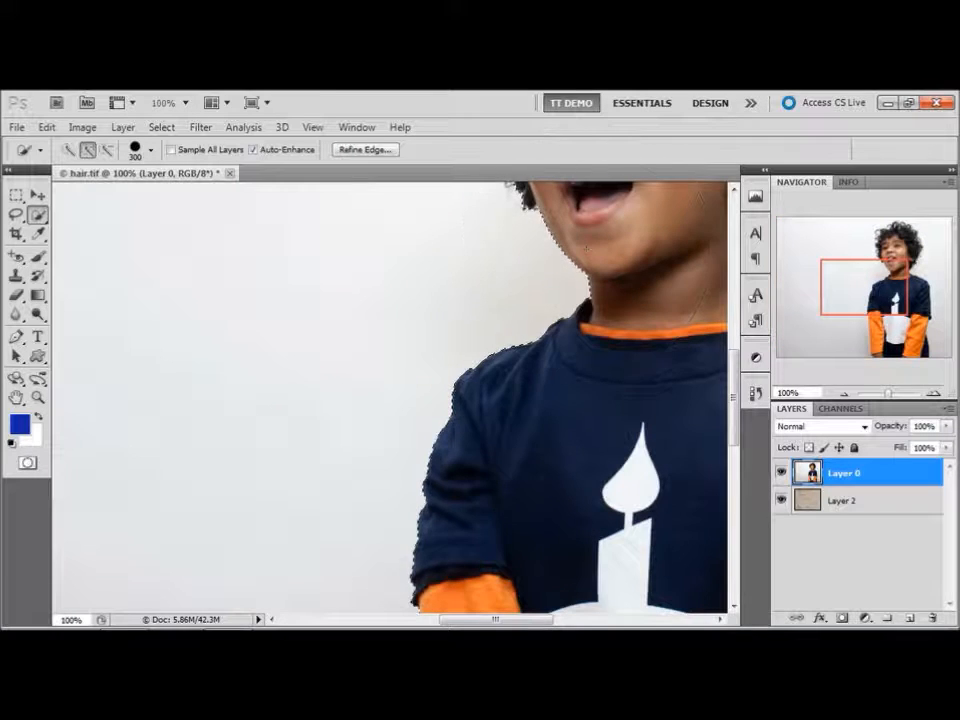
drag(558, 313, 411, 506)
mouse_move(478, 321)
mouse_down()
mouse_move(446, 349)
mouse_move(406, 361)
mouse_up()
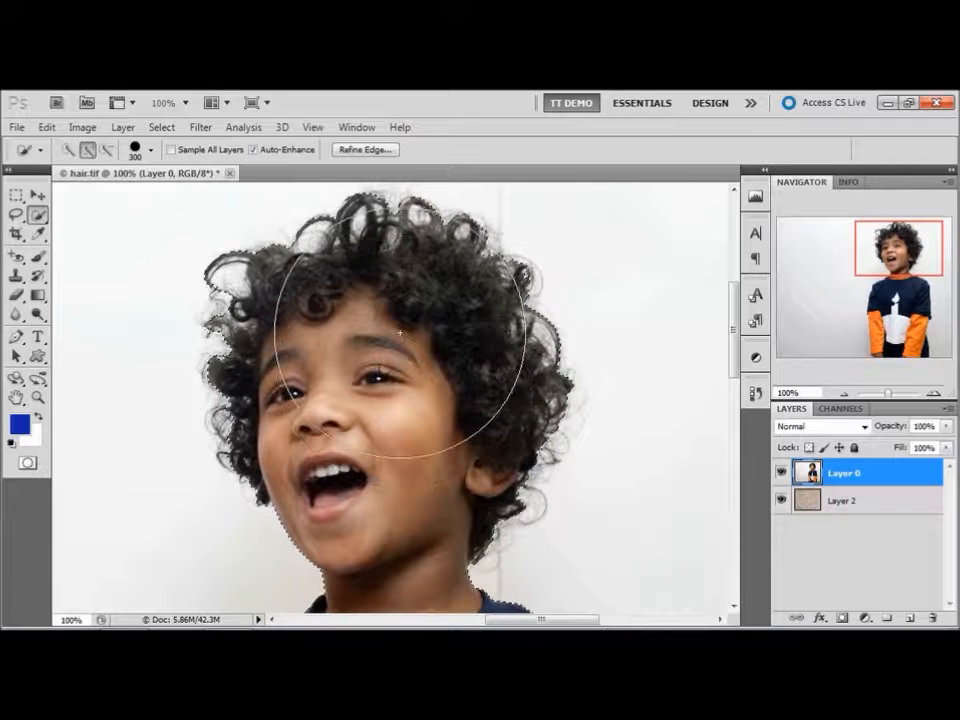
key(bracketleft)
key(bracketleft)
key(bracketleft)
key(bracketleft)
key(bracketleft)
key(bracketleft)
key(bracketleft)
key(bracketleft)
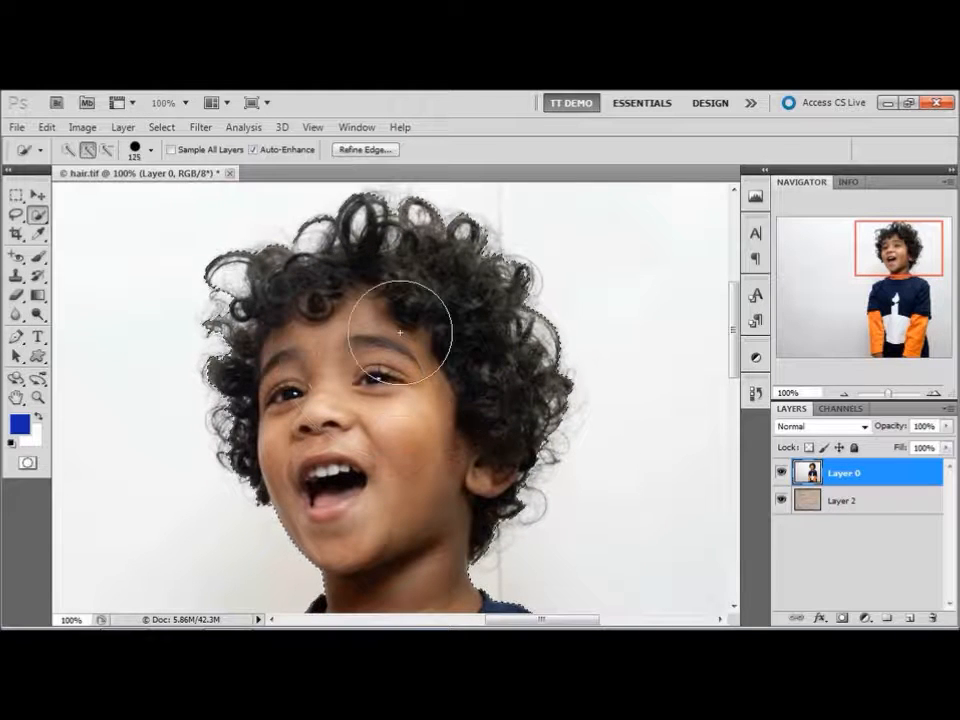
key(bracketleft)
key(bracketleft)
key(bracketleft)
key(bracketleft)
key(bracketleft)
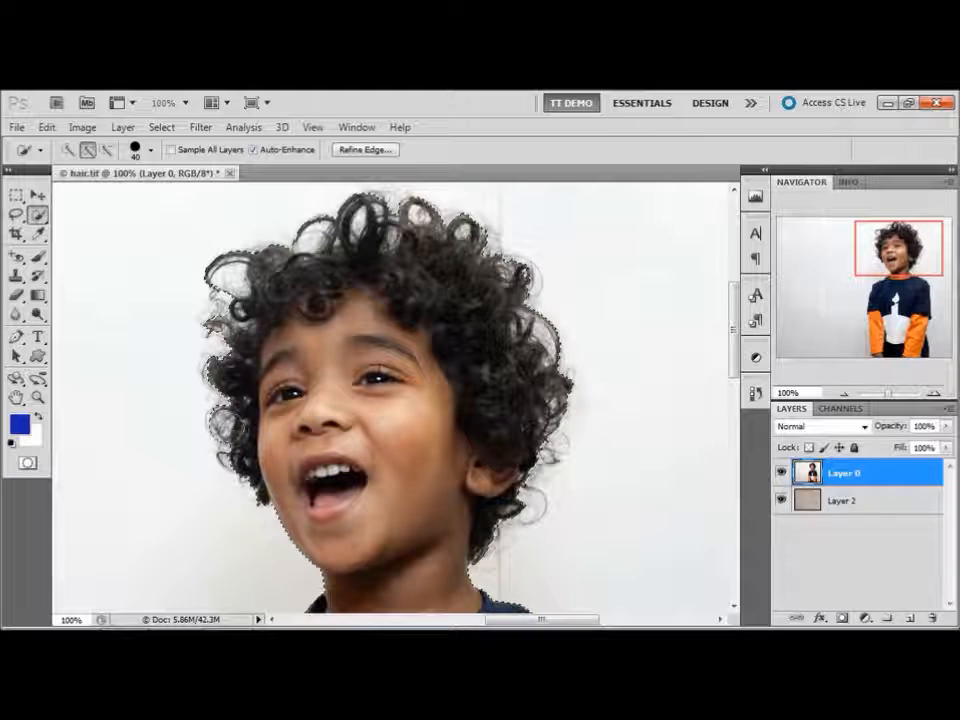
key(alt)
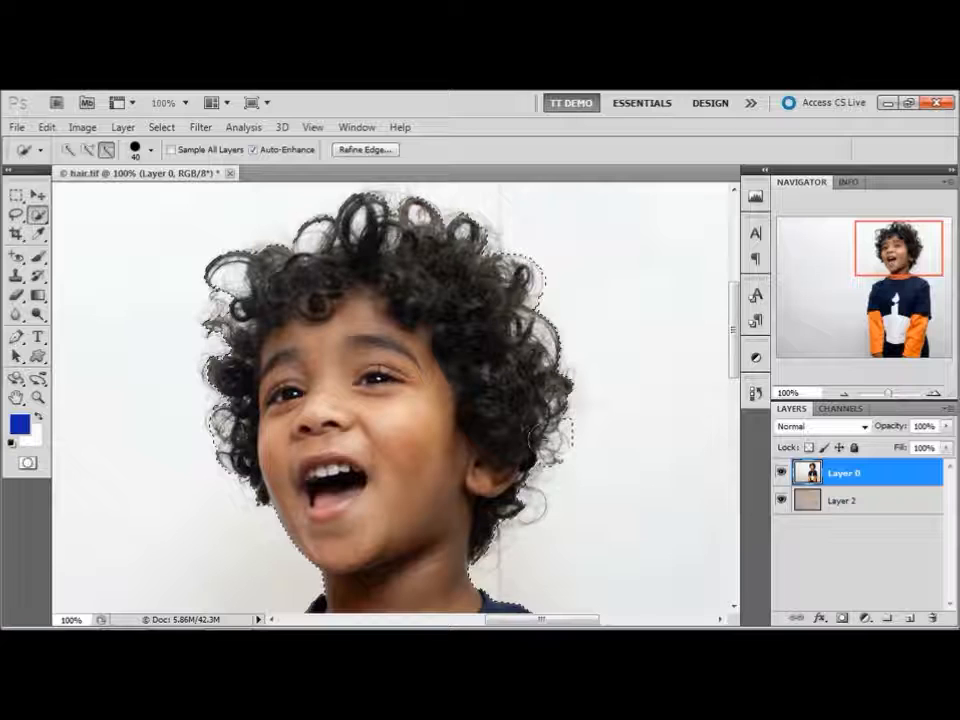
click(531, 502)
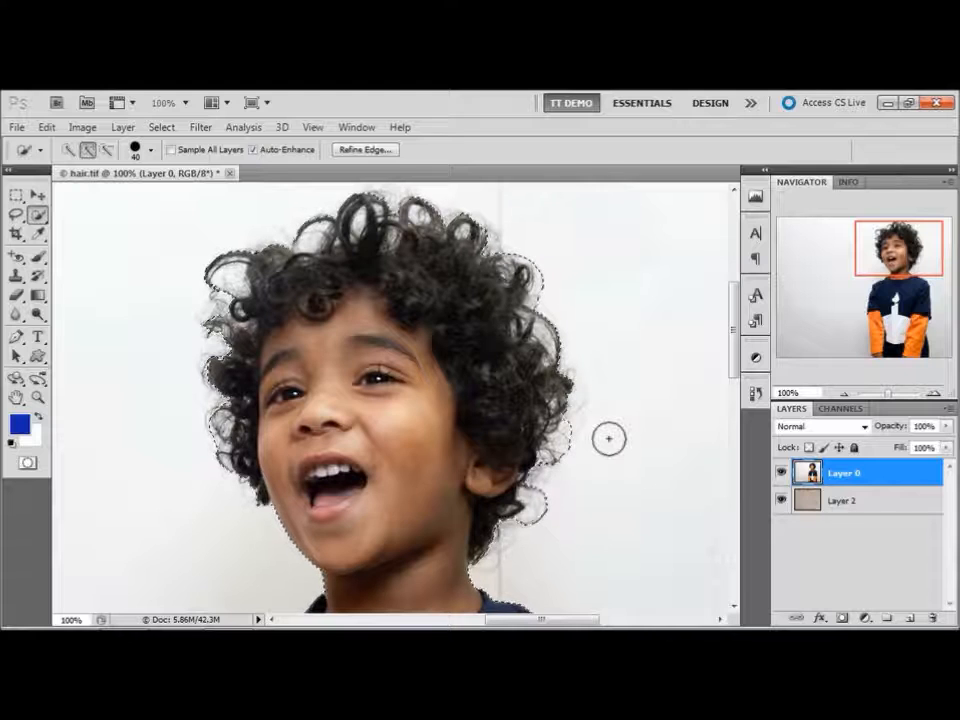
- Invert the selection so it covers the boy and open Refine Edge for it
key(ctrl+0)
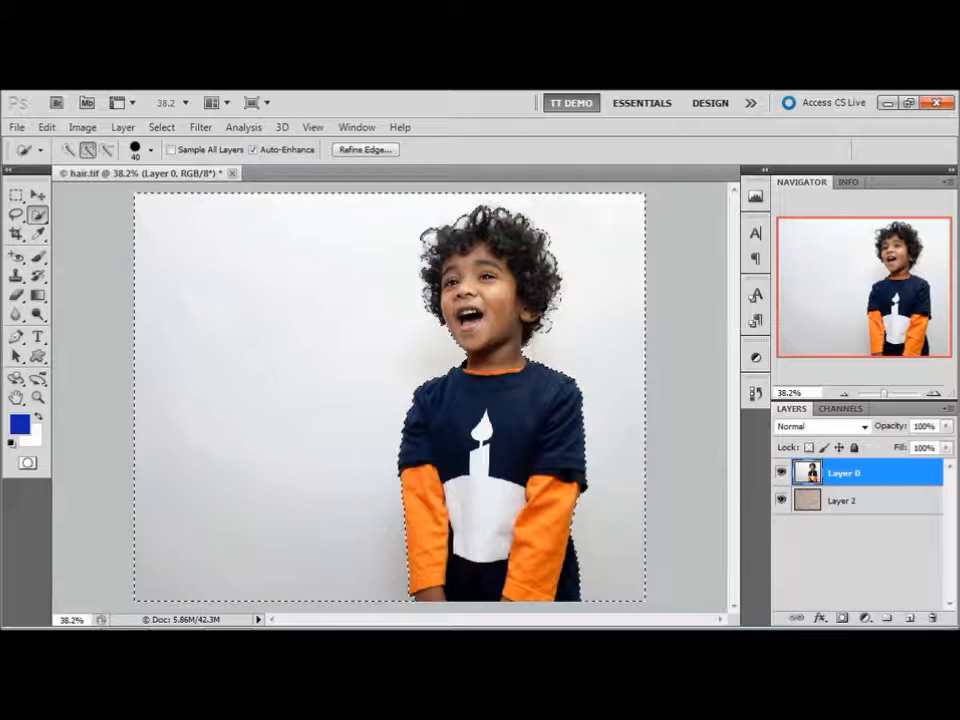
click(160, 127)
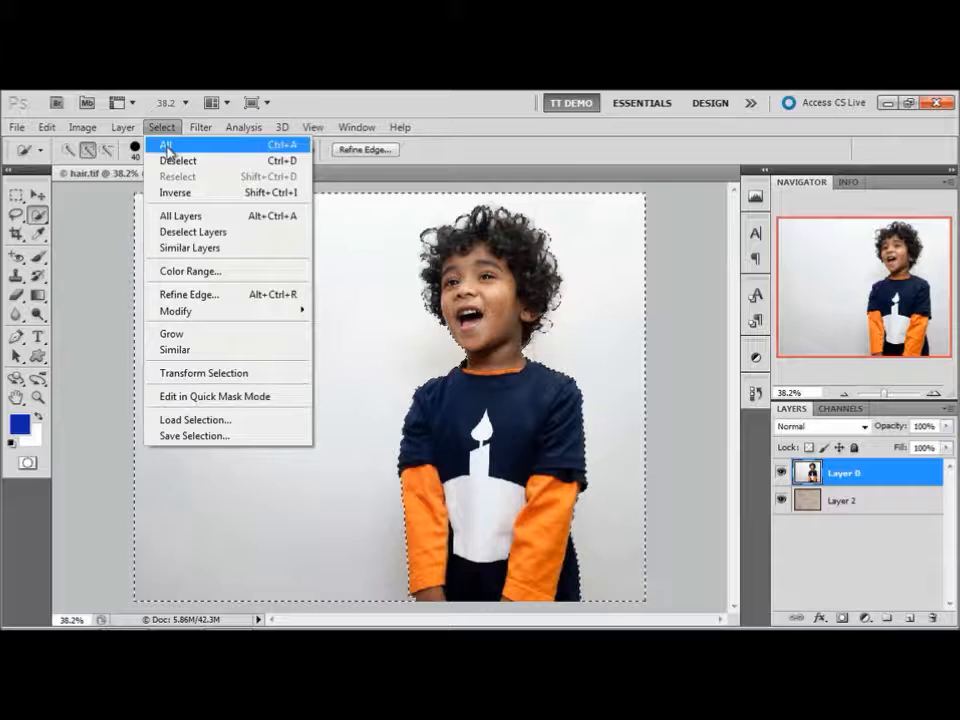
click(171, 193)
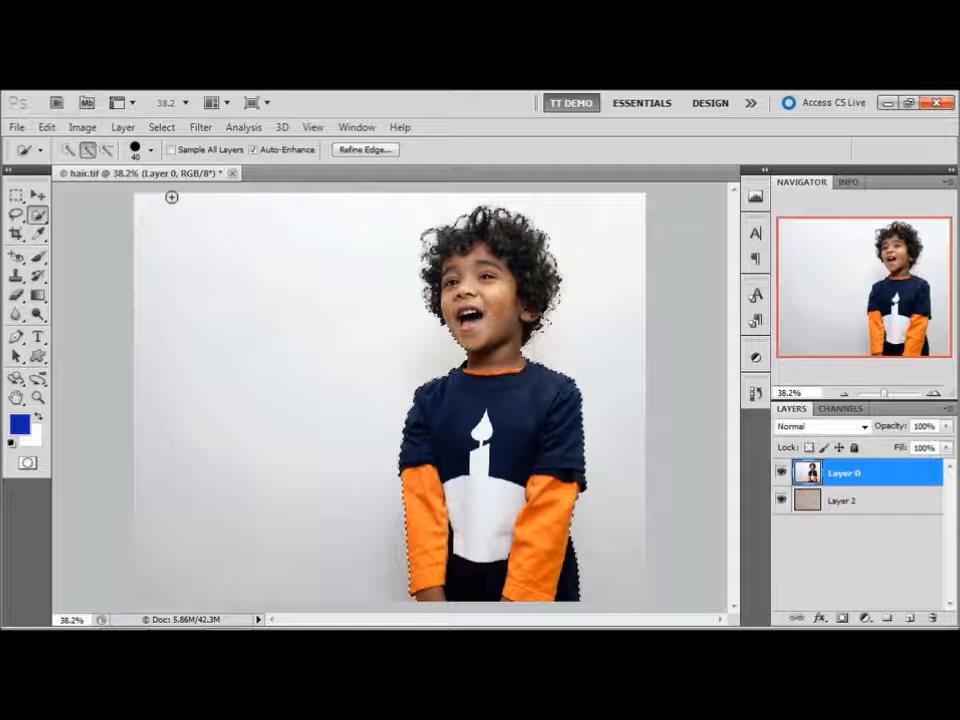
click(350, 155)
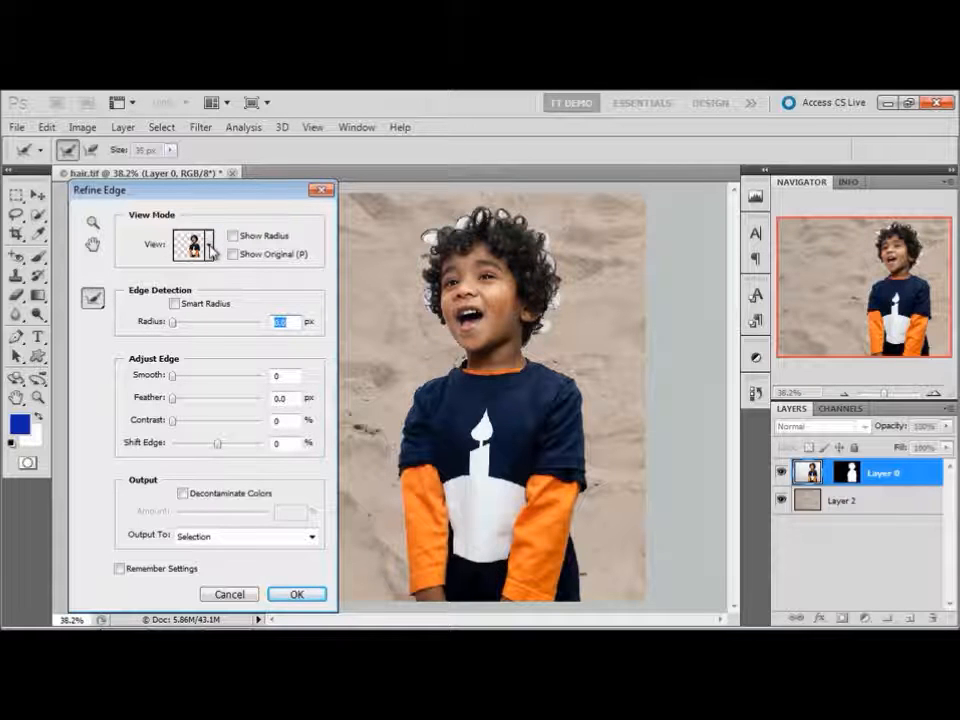
- Preview the cutout in the Marching Ants, Overlay and On Black view modes, and return to On Layers
click(208, 247)
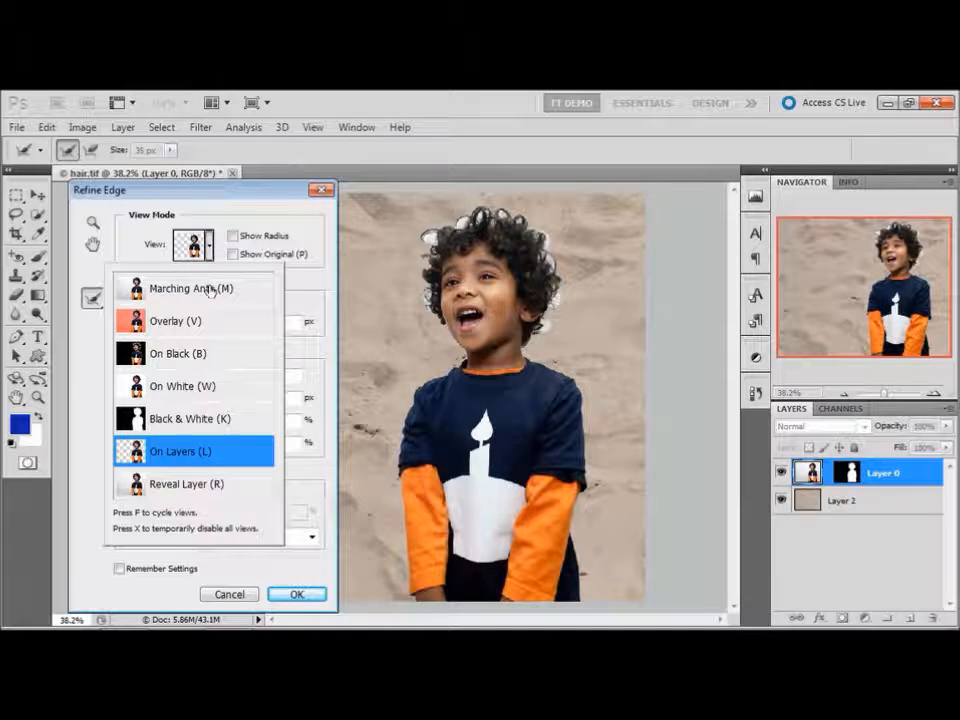
click(208, 288)
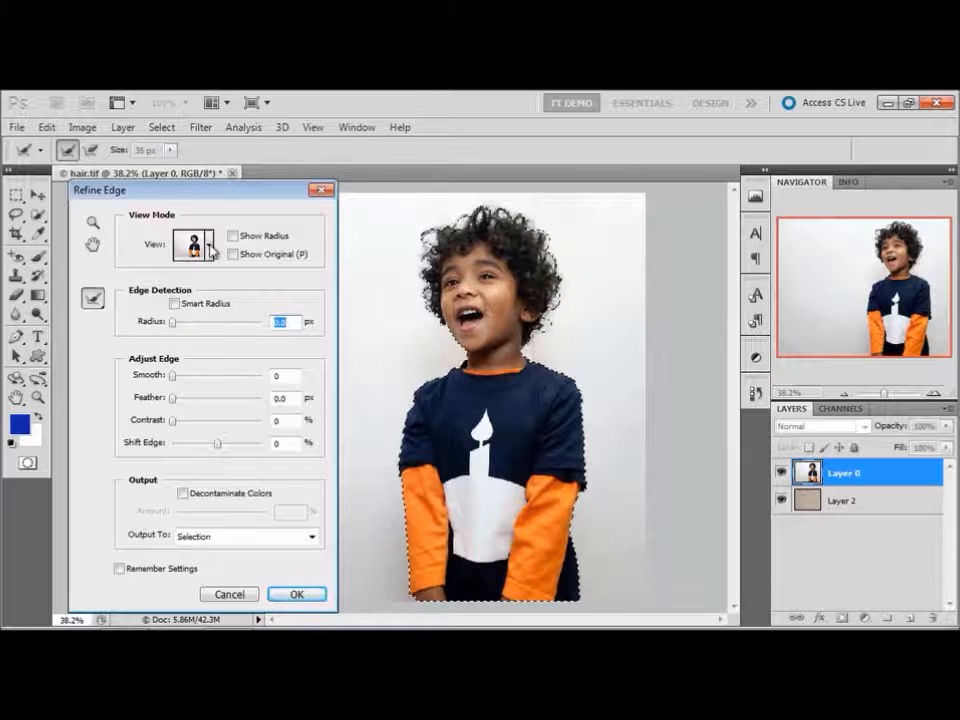
click(208, 246)
click(186, 320)
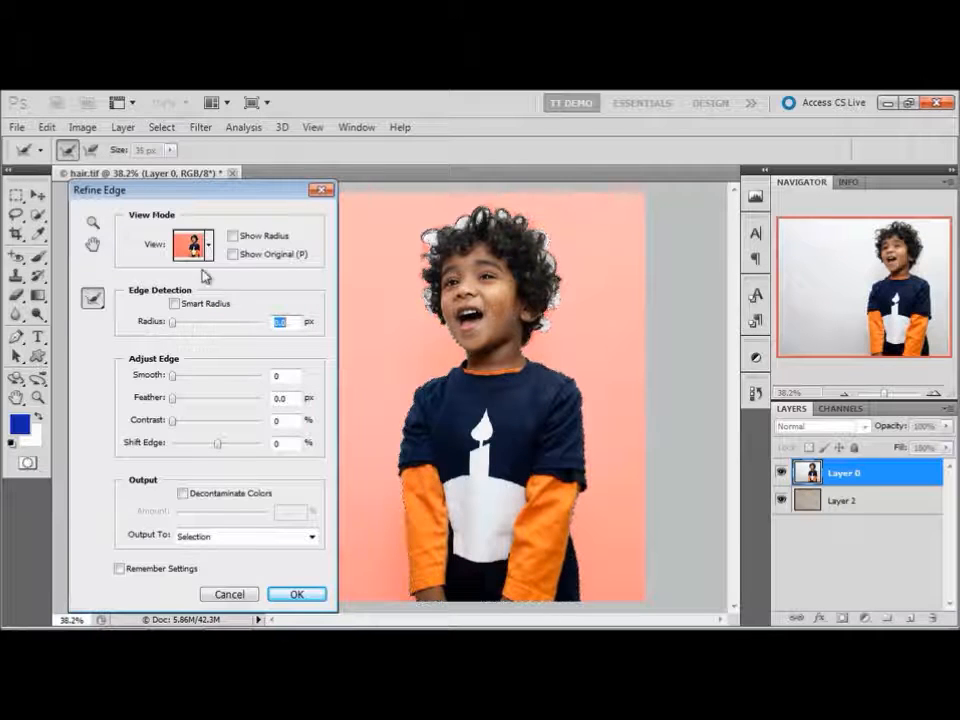
click(209, 256)
click(195, 353)
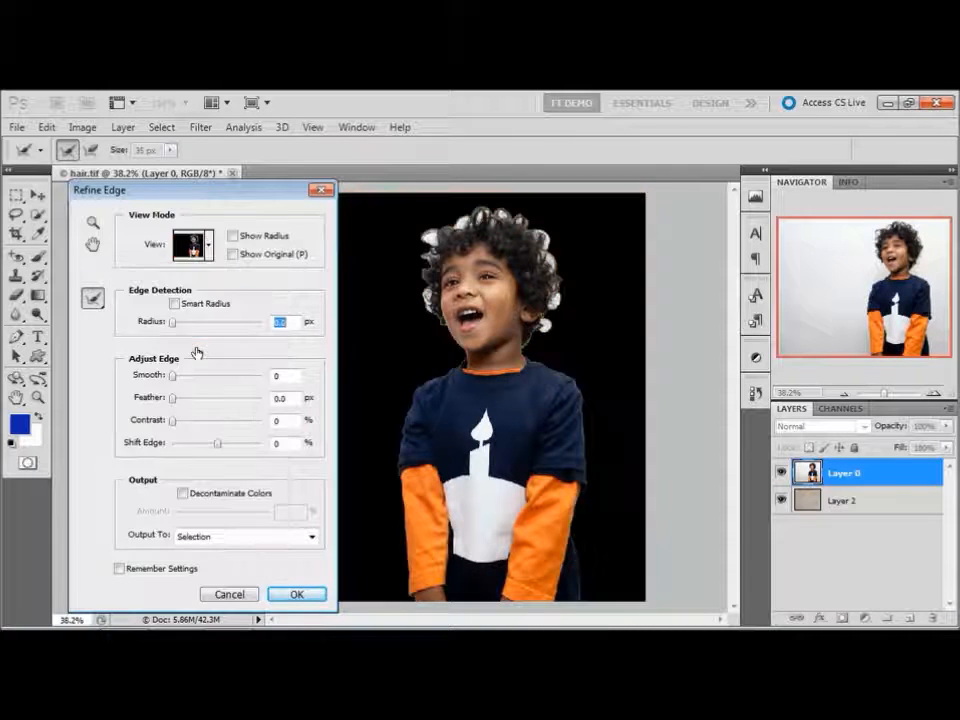
click(210, 251)
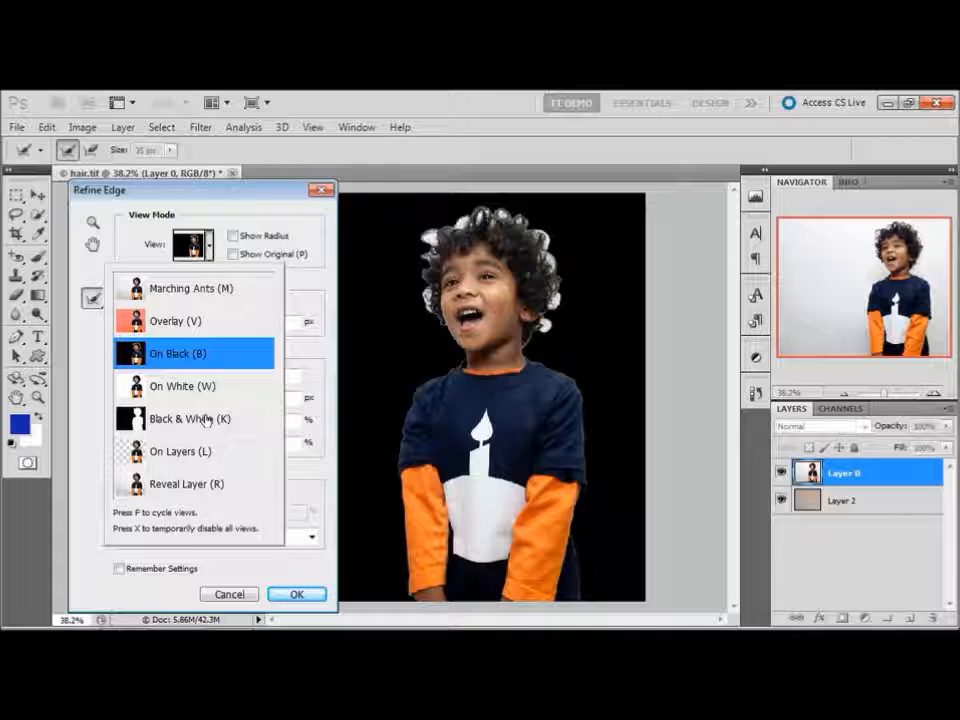
click(208, 452)
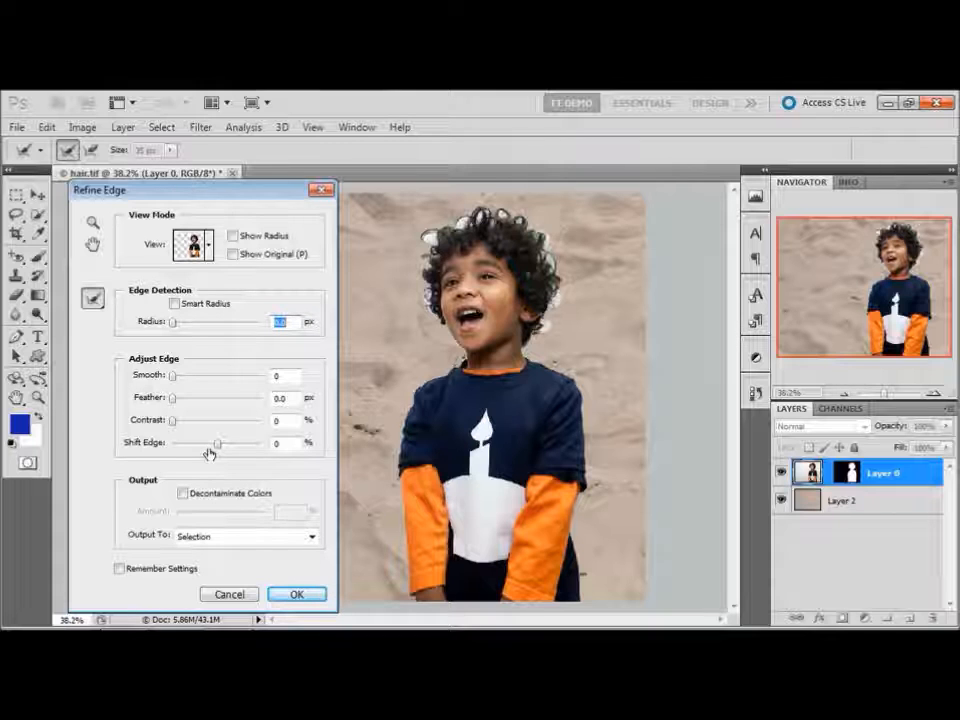
- Set Smooth to 5 for the selection edge while checking the boy's shoulder and sleeve at 100%
key(ctrl+1)
drag(578, 335, 456, 332)
drag(559, 360, 498, 361)
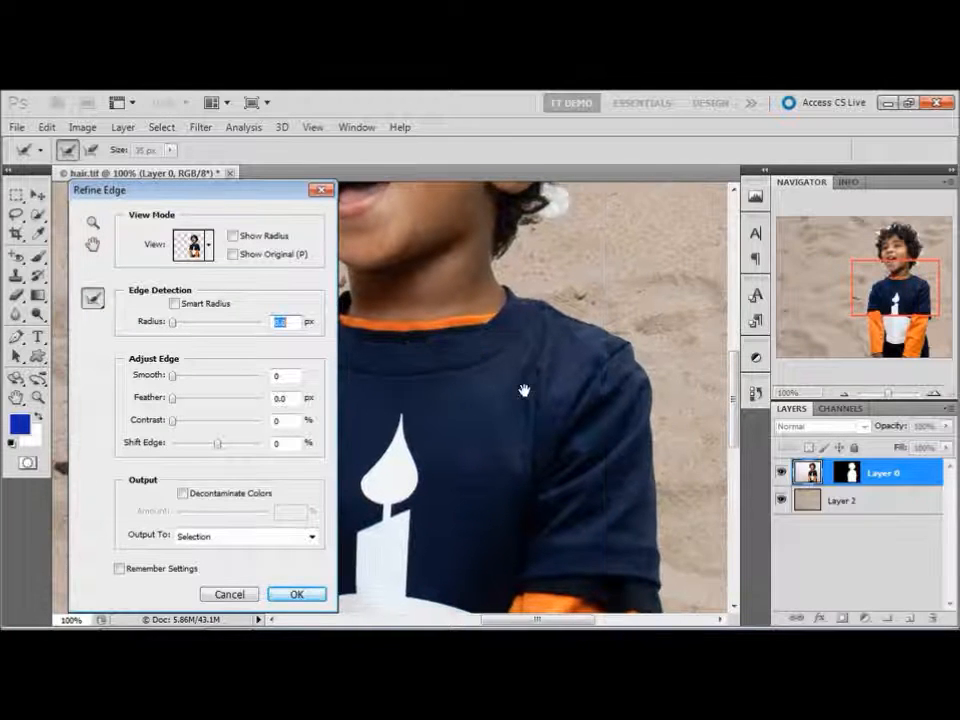
drag(527, 452, 430, 378)
drag(488, 404, 484, 390)
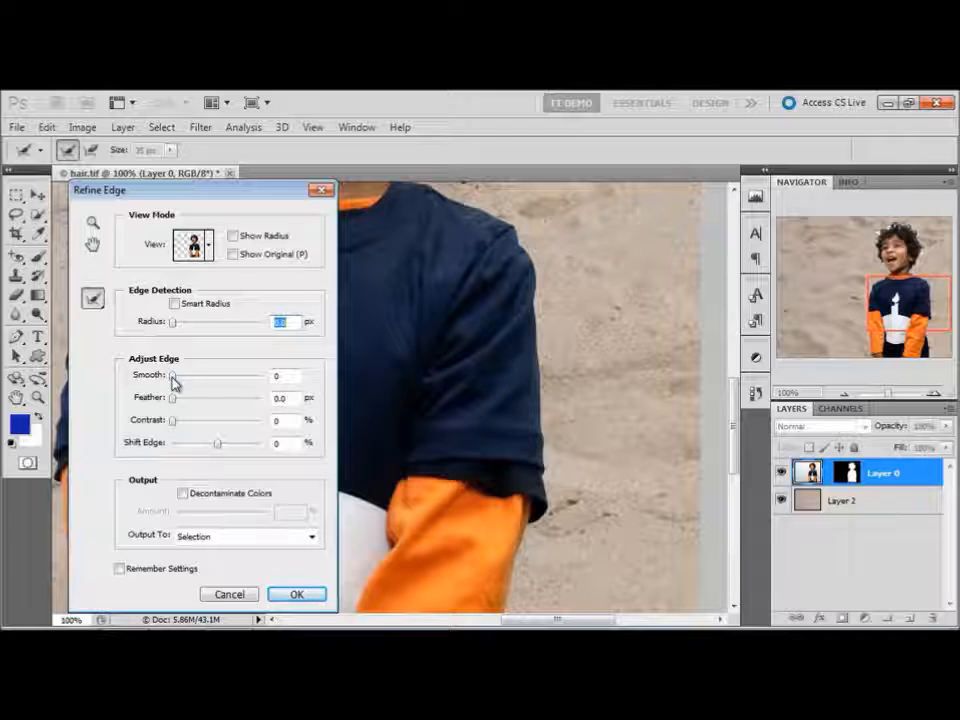
drag(172, 378, 176, 380)
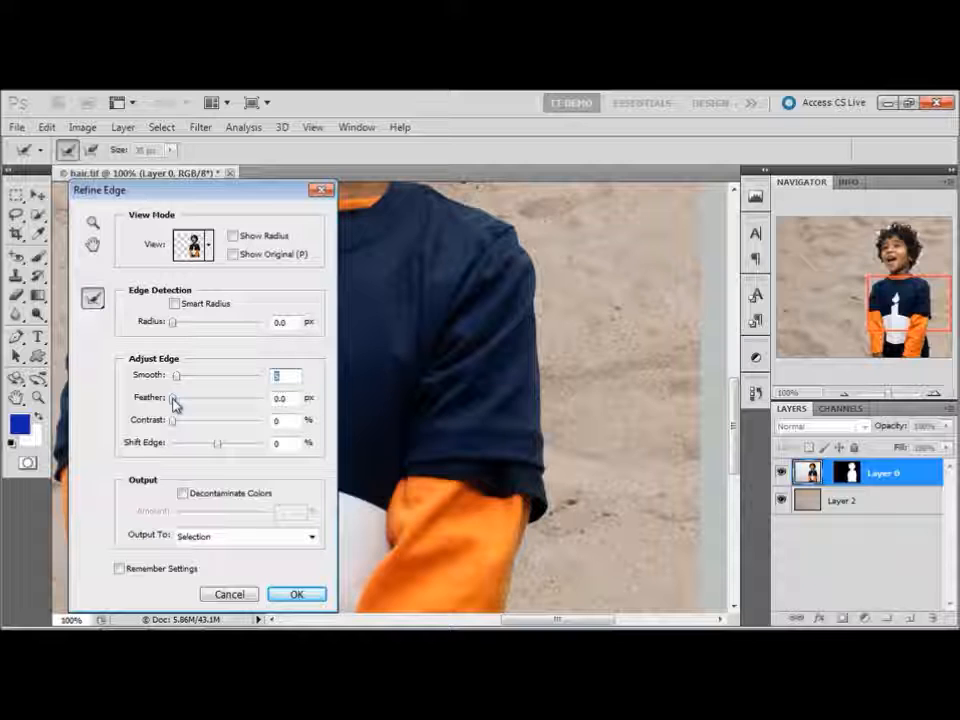
- Try out Feather, Contrast and Shift Edge adjustments on the sleeve outline, resetting each to 0
drag(174, 398, 192, 403)
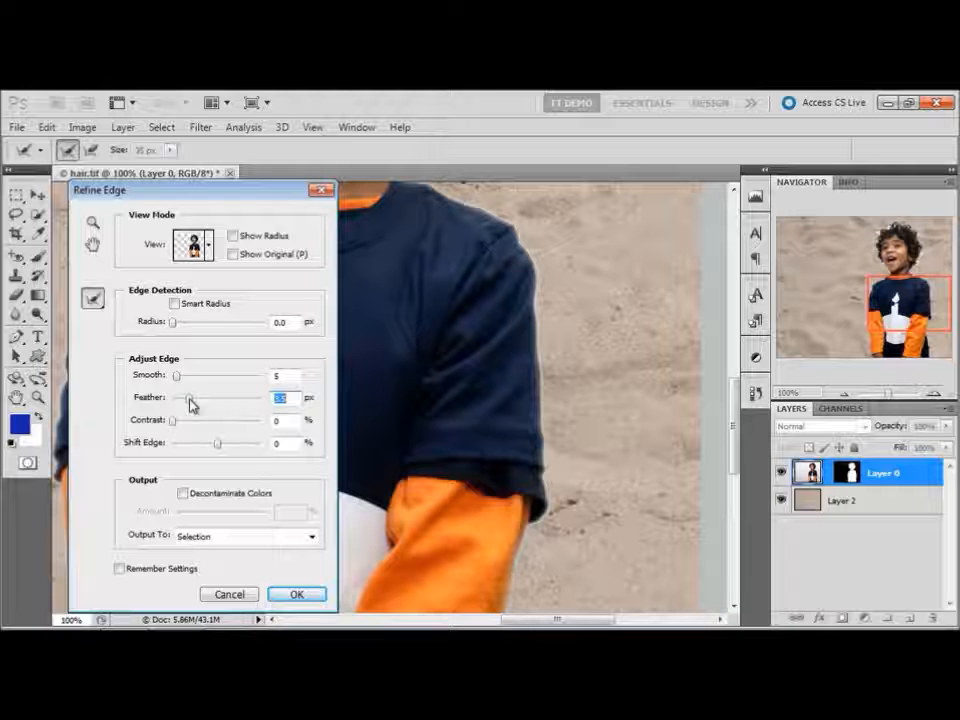
drag(192, 403, 214, 426)
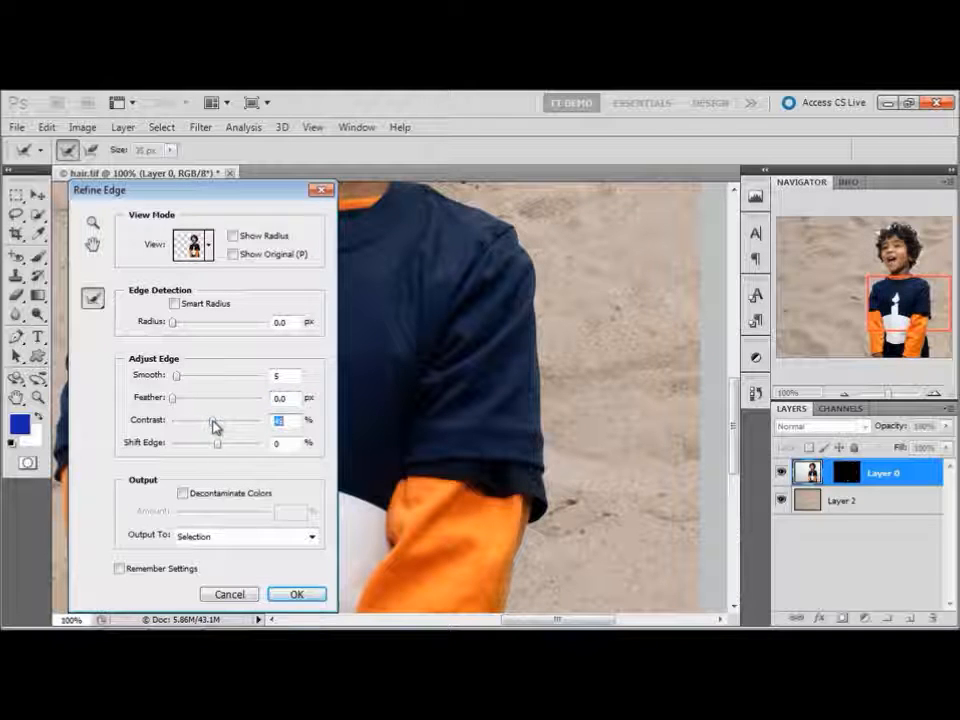
drag(214, 426, 170, 425)
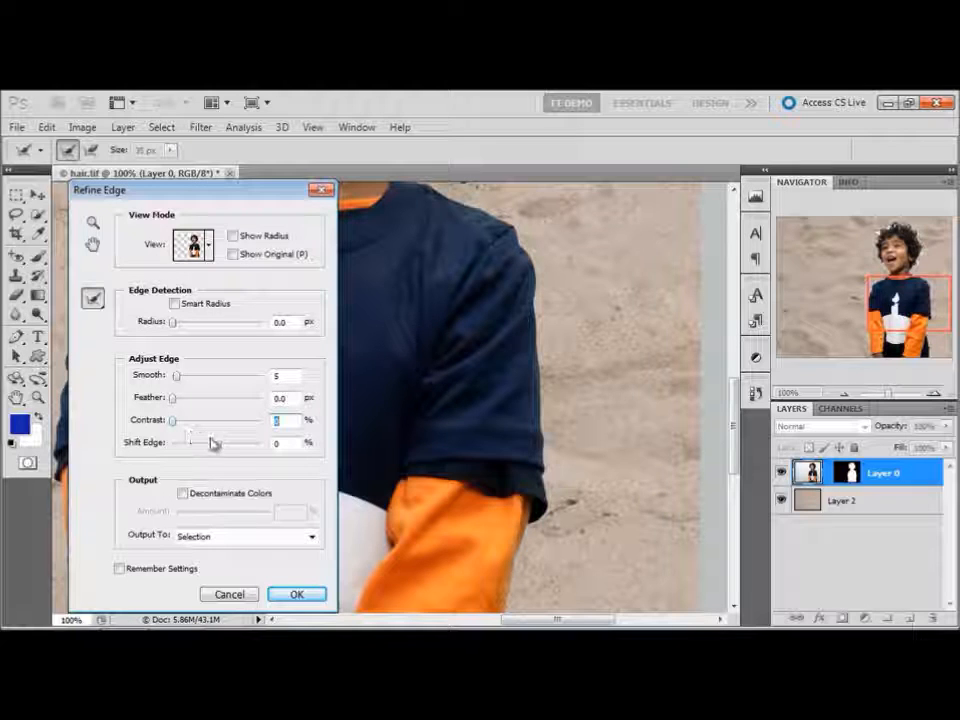
drag(218, 449, 193, 451)
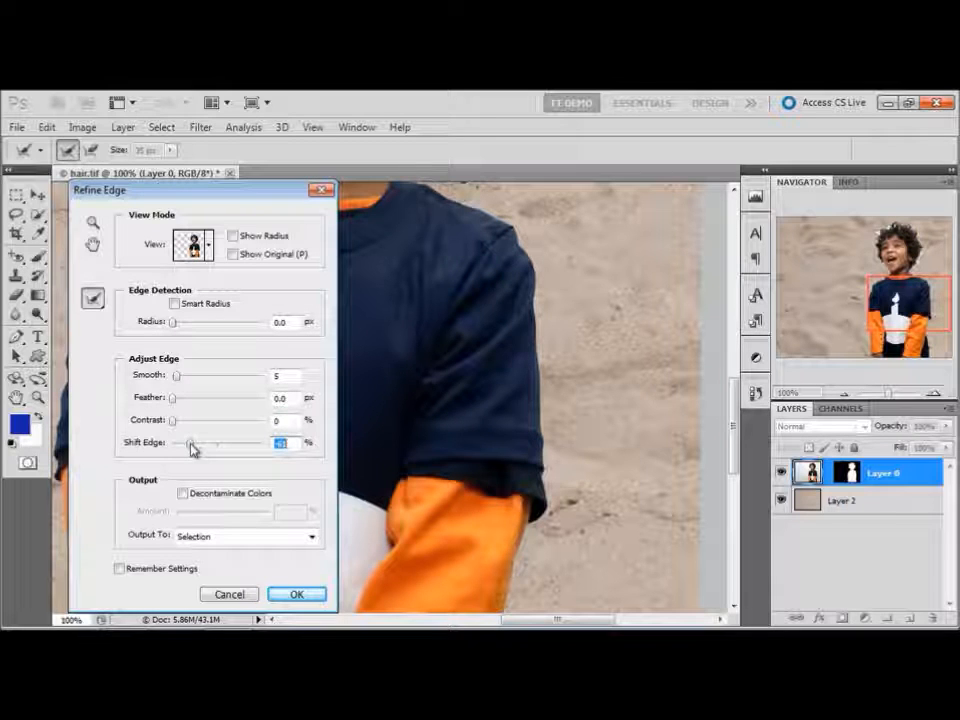
drag(193, 450, 234, 450)
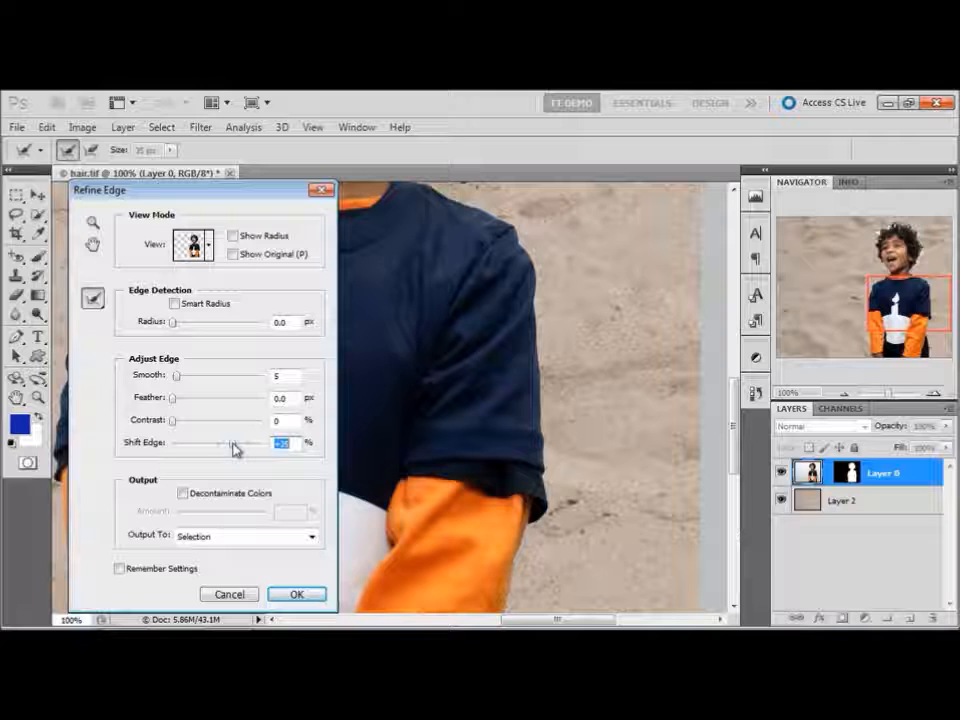
text(0)
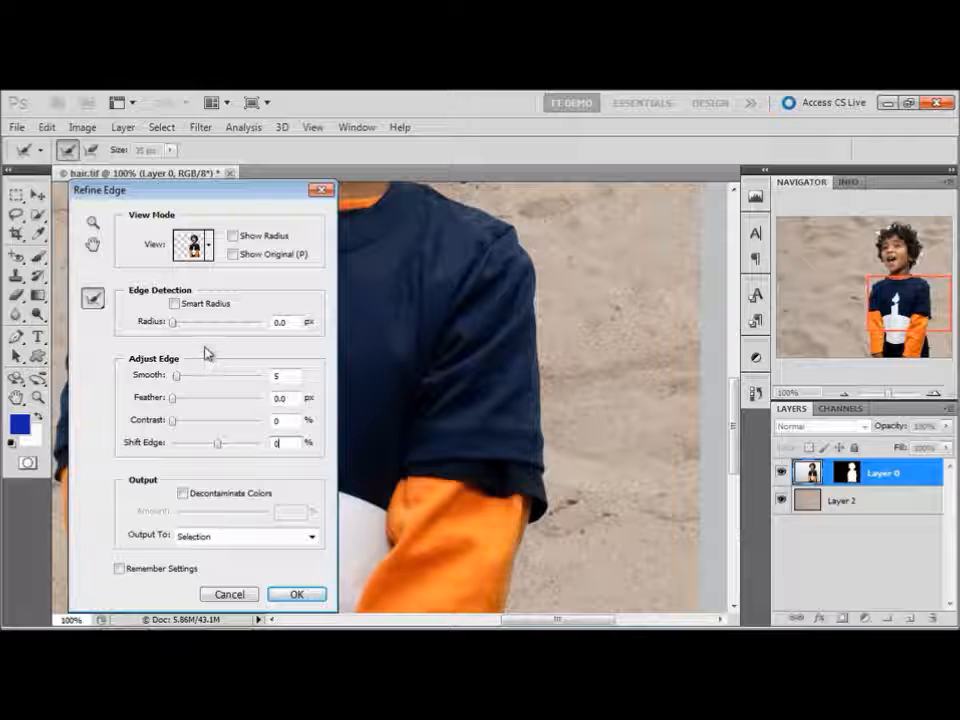
- Enable Smart Radius edge detection with the boy's curly hair in view
click(95, 300)
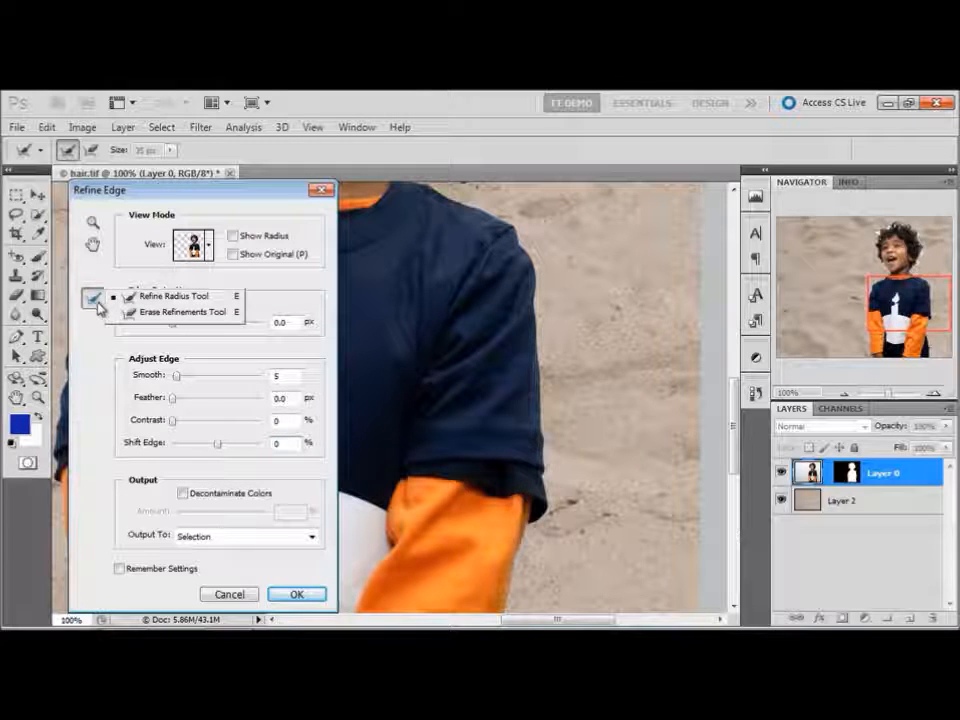
click(95, 327)
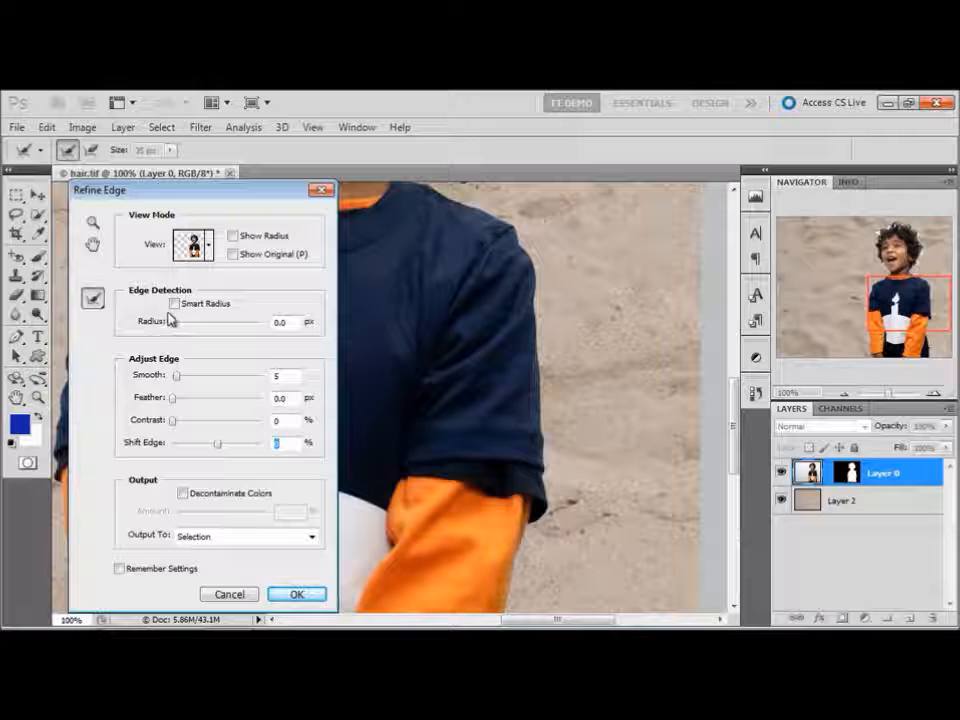
drag(380, 268, 467, 441)
drag(456, 296, 527, 478)
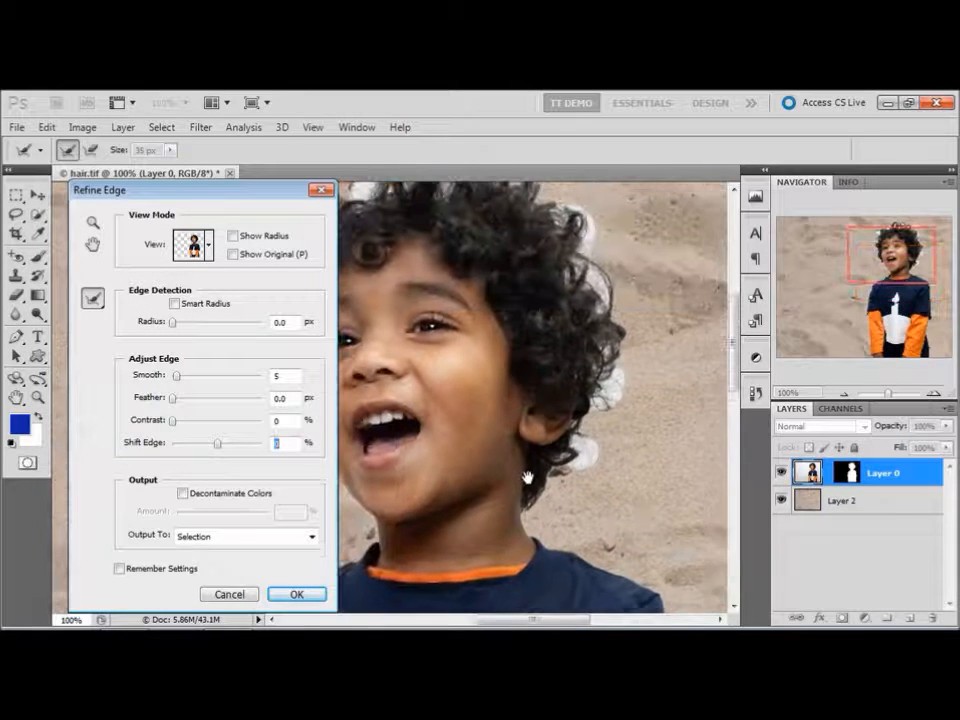
drag(506, 356, 585, 377)
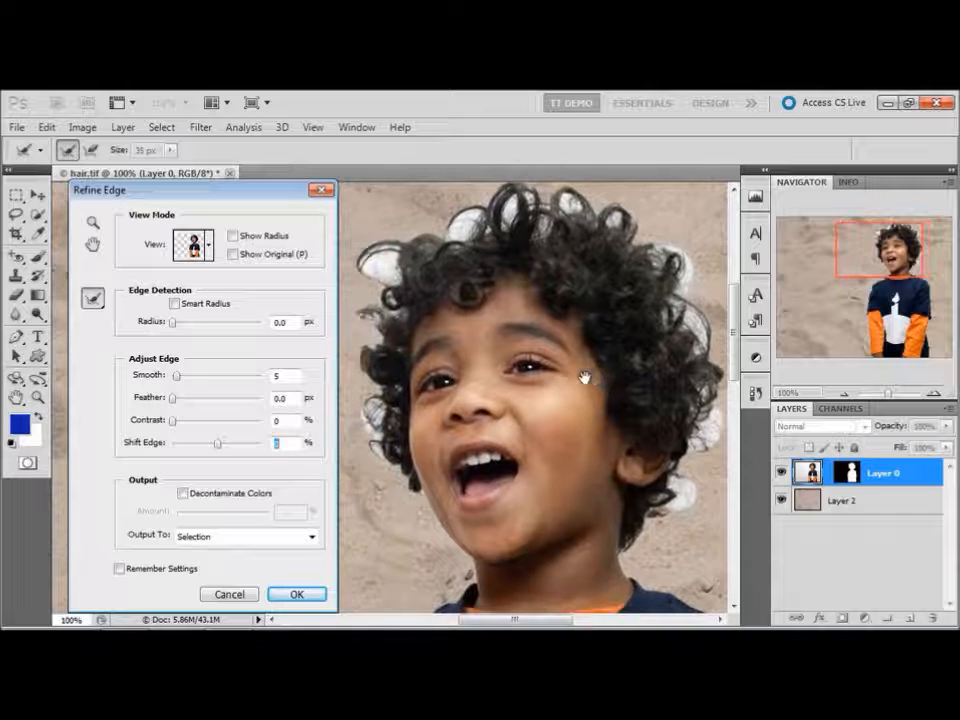
click(174, 304)
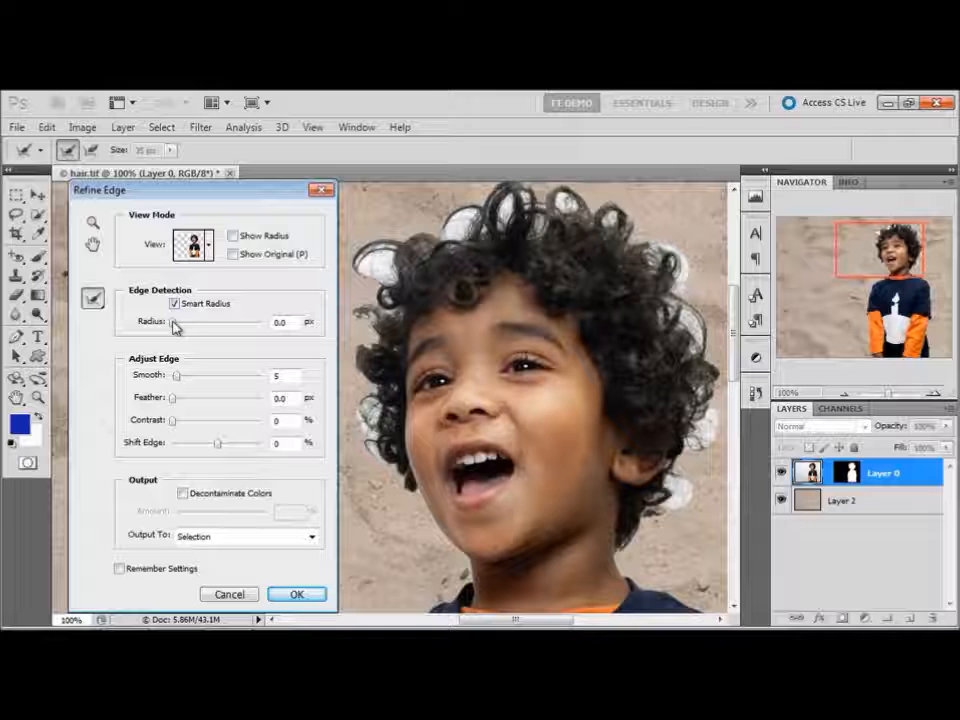
- Set the edge detection radius to 0.9 px and brush over the boy's outer curls to refine away the white background patches
drag(177, 326, 178, 325)
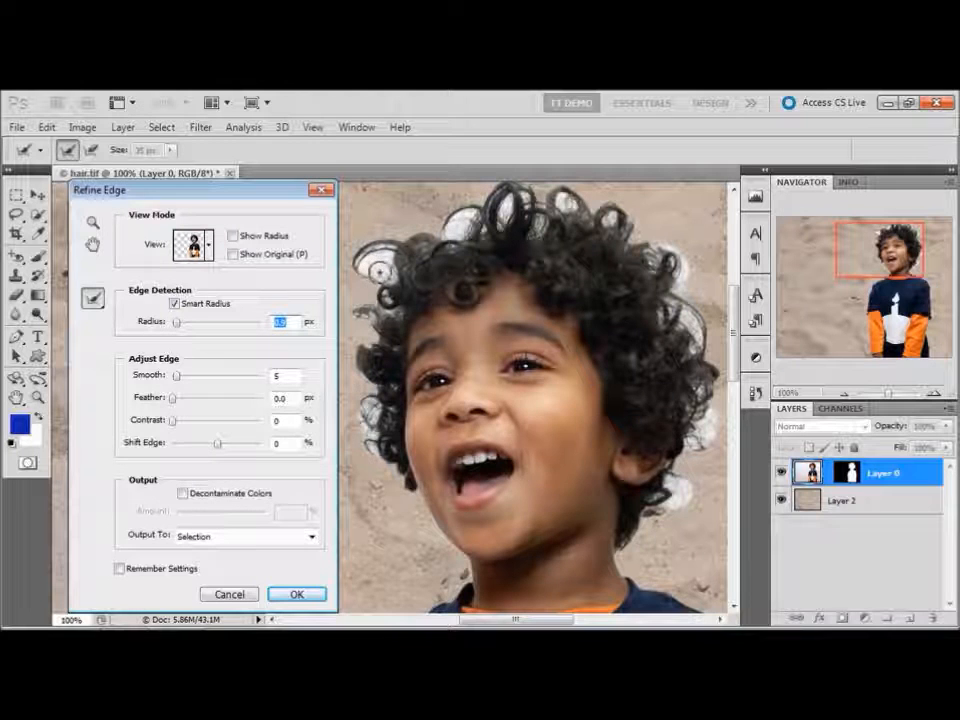
text(0.9)
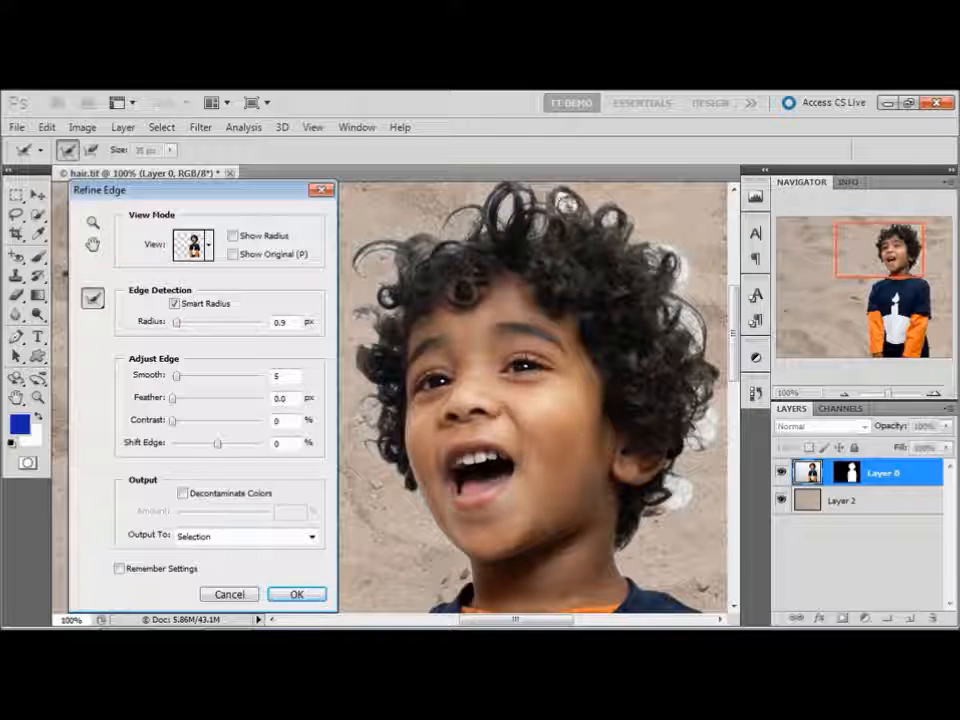
click(567, 205)
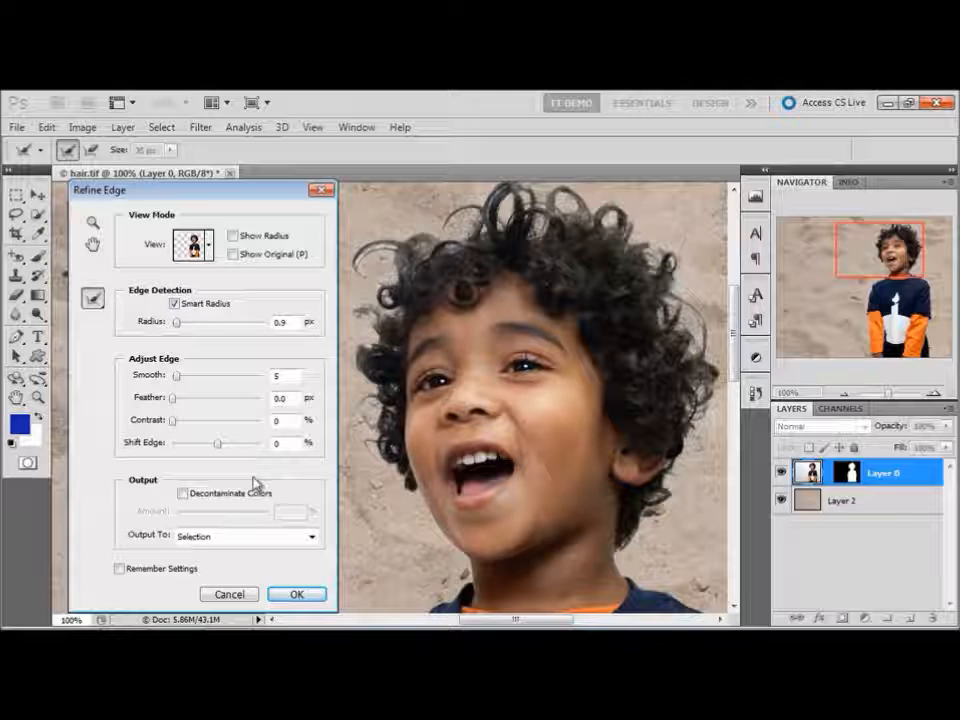
- Output the refined edge to a Layer Mask and apply the Refine Edge settings
click(233, 538)
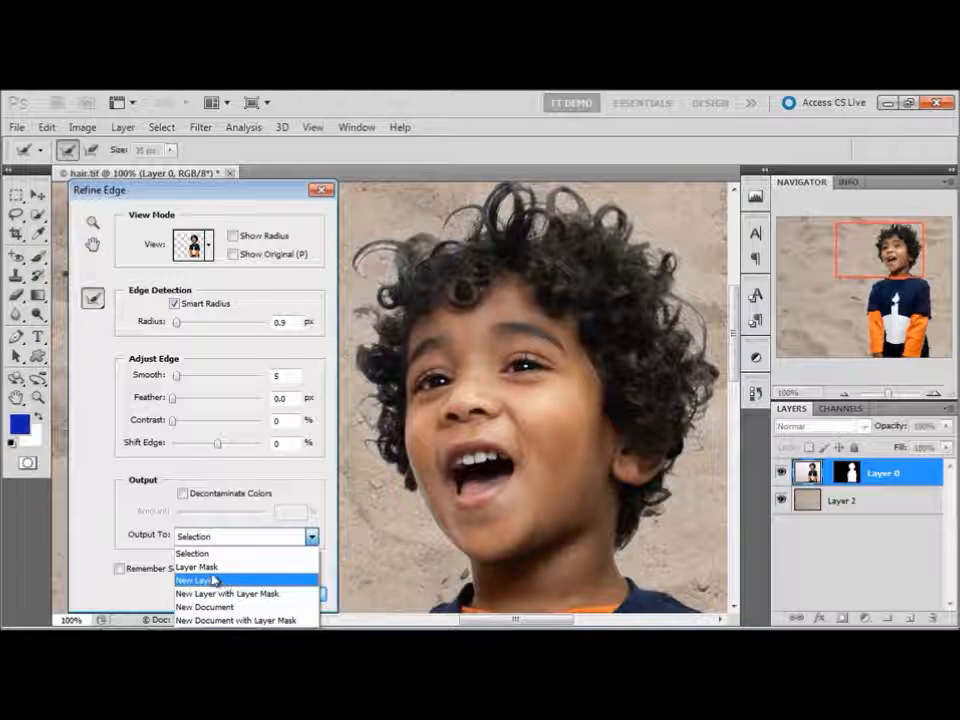
click(207, 568)
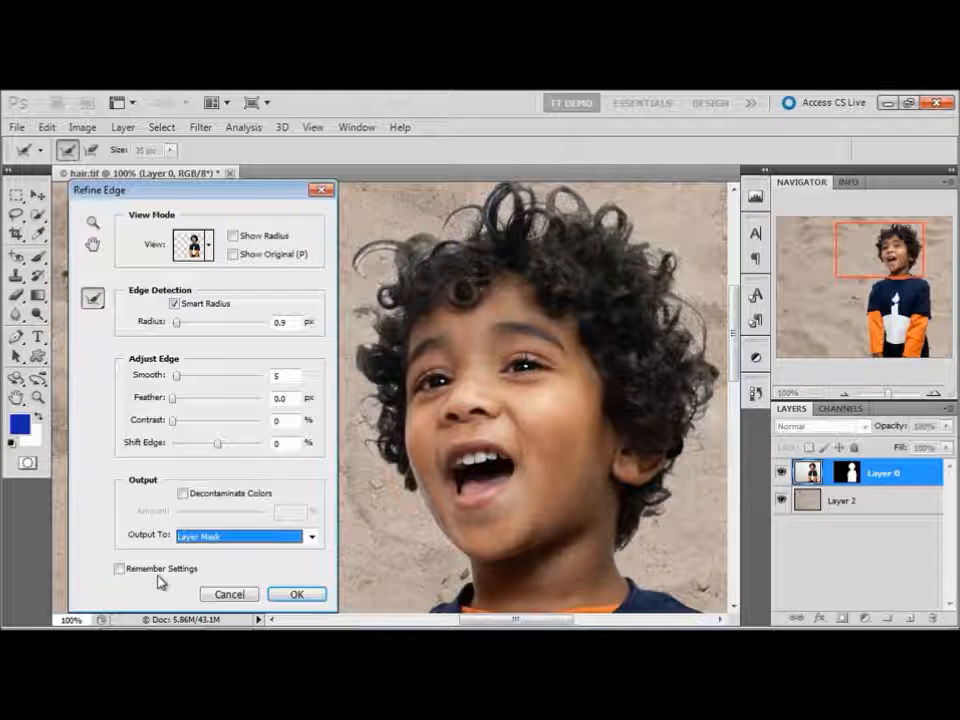
click(282, 596)
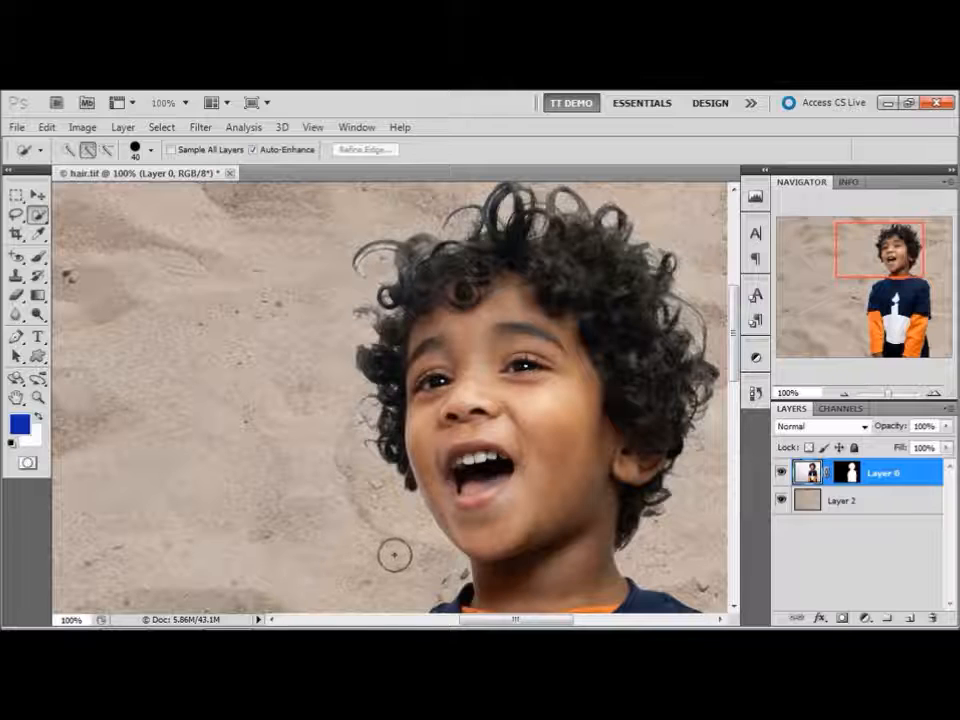